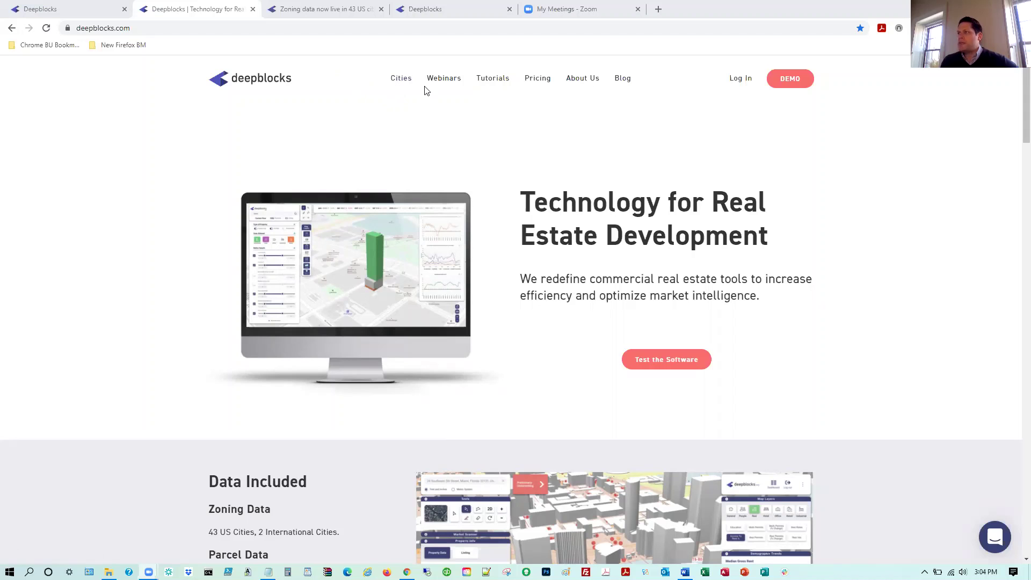
# Step: Open the Cities page and examine the map of places with parcel and zoning data
pyautogui.click(400, 80)
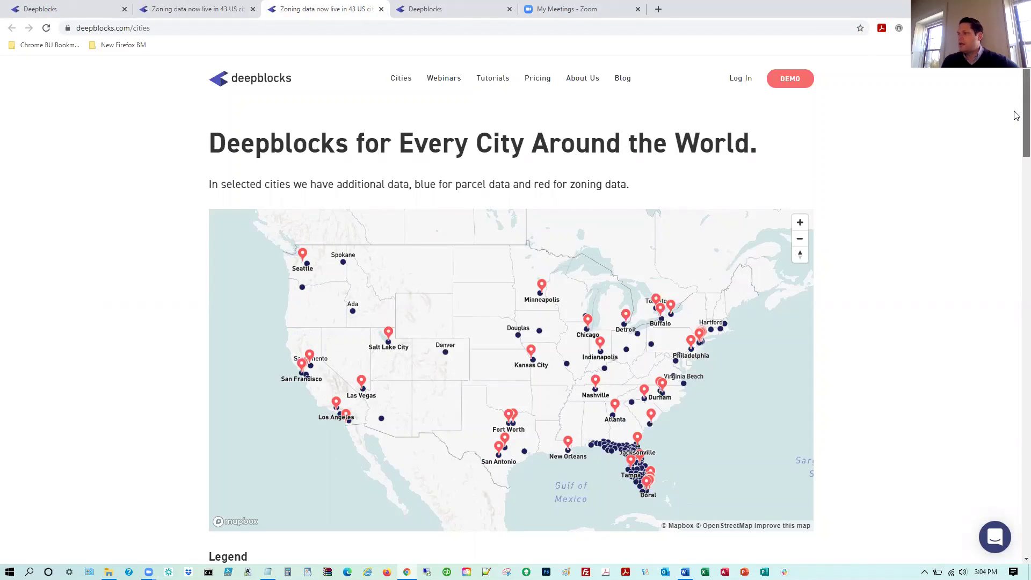
pyautogui.scroll(-1, 1016, 115)
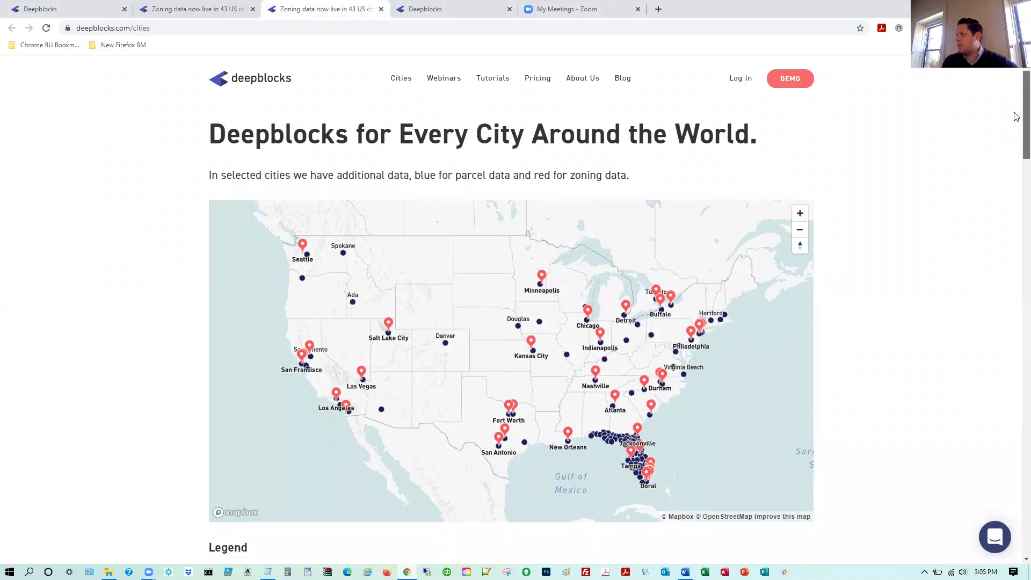
pyautogui.scroll(-2, 1017, 116)
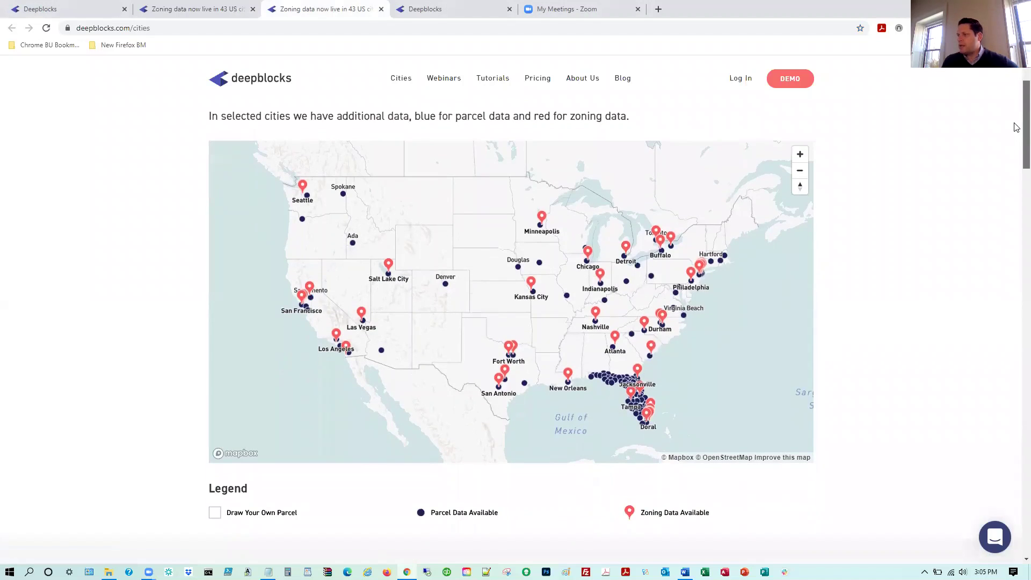
pyautogui.scroll(2, 1017, 127)
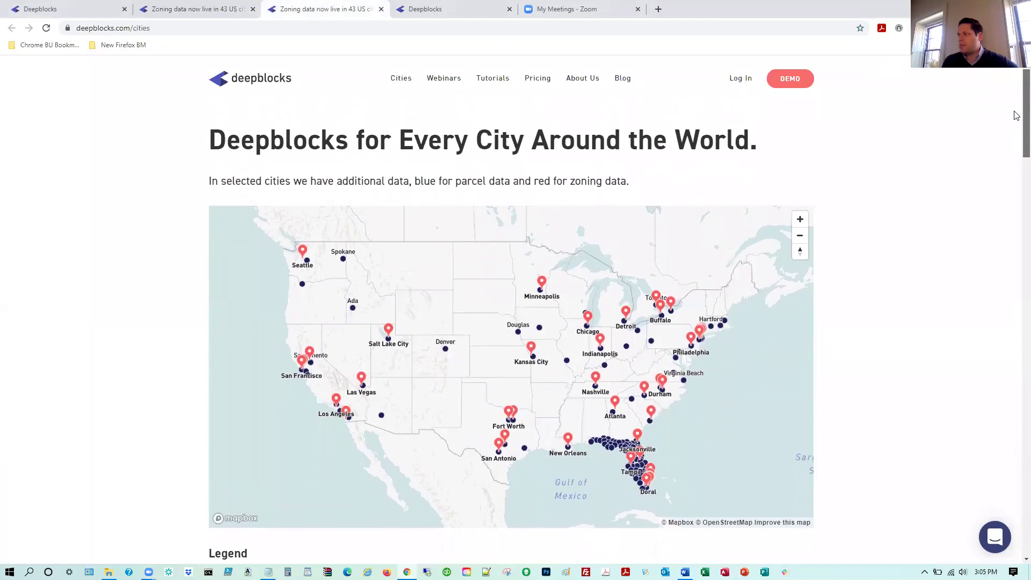
pyautogui.moveTo(1016, 115)
pyautogui.mouseDown()
pyautogui.moveTo(1016, 227)
pyautogui.moveTo(1016, 120)
pyautogui.mouseUp()
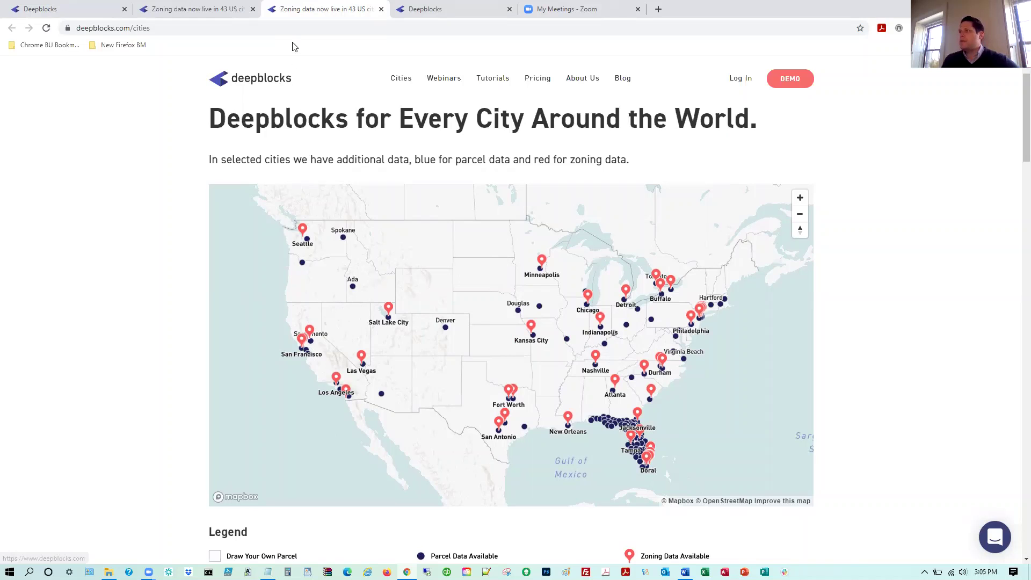
# Step: Look through the Webinars and Tutorials pages and the subscription plans on the Pricing page
pyautogui.click(444, 80)
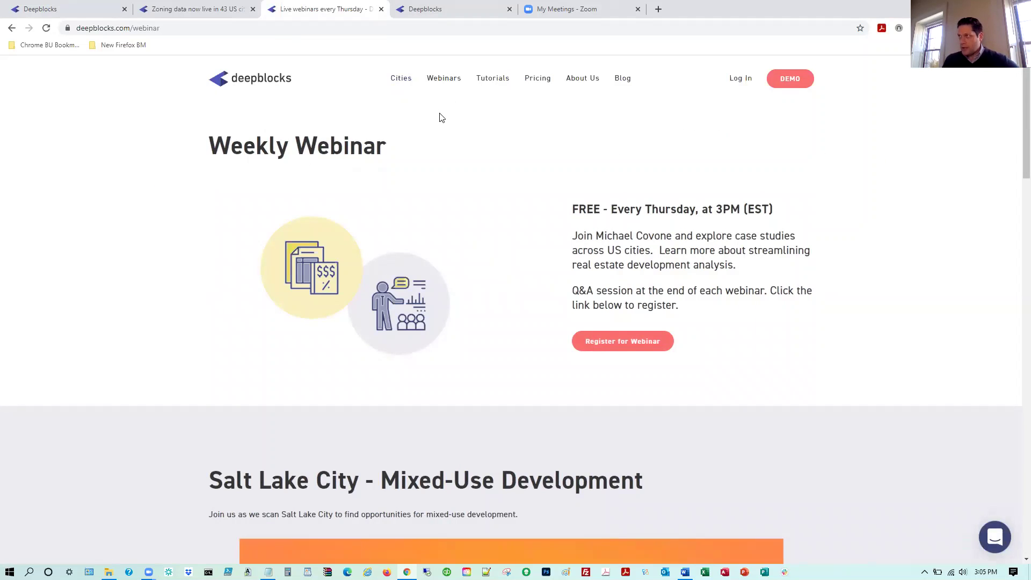
pyautogui.click(493, 79)
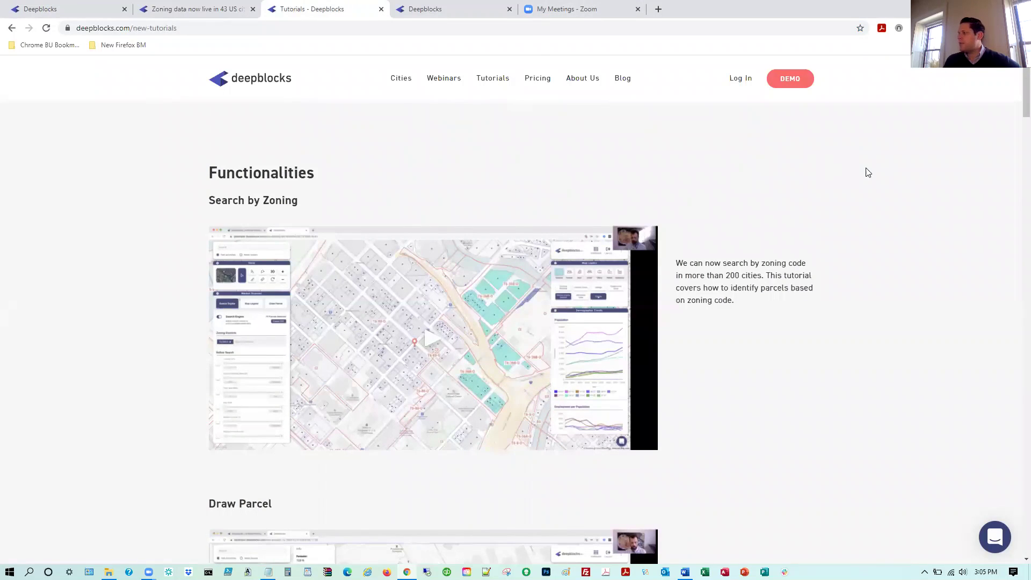
pyautogui.click(537, 82)
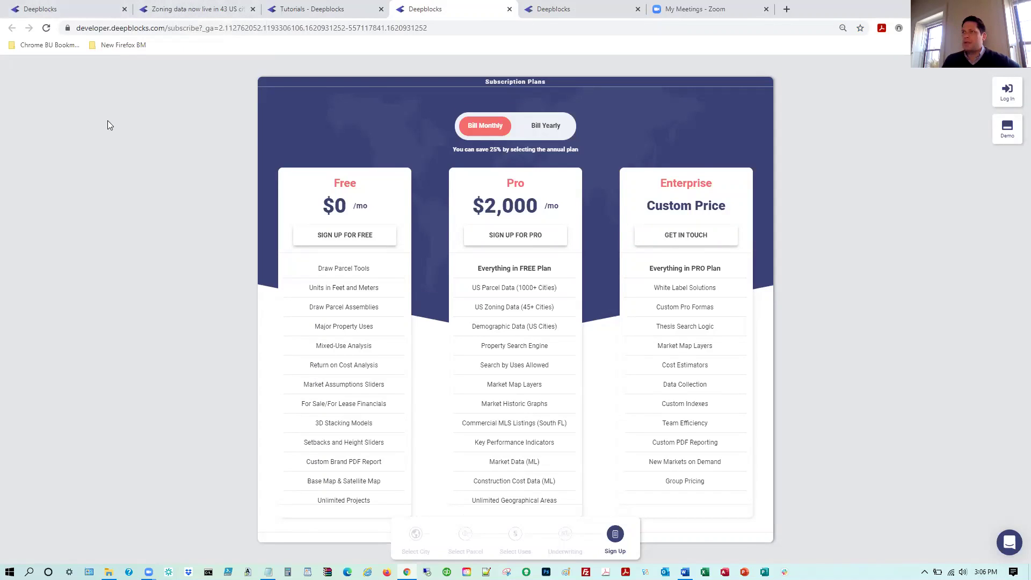
# Step: From the project dashboard, open the Site Analysis search engine for Flatbush, New York, New York 11226
pyautogui.click(90, 8)
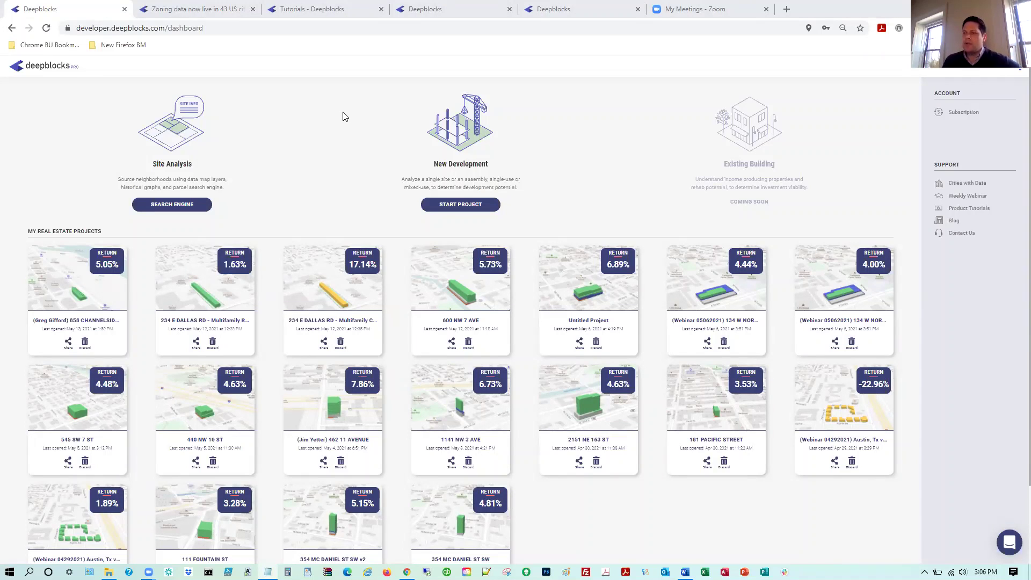
pyautogui.click(173, 205)
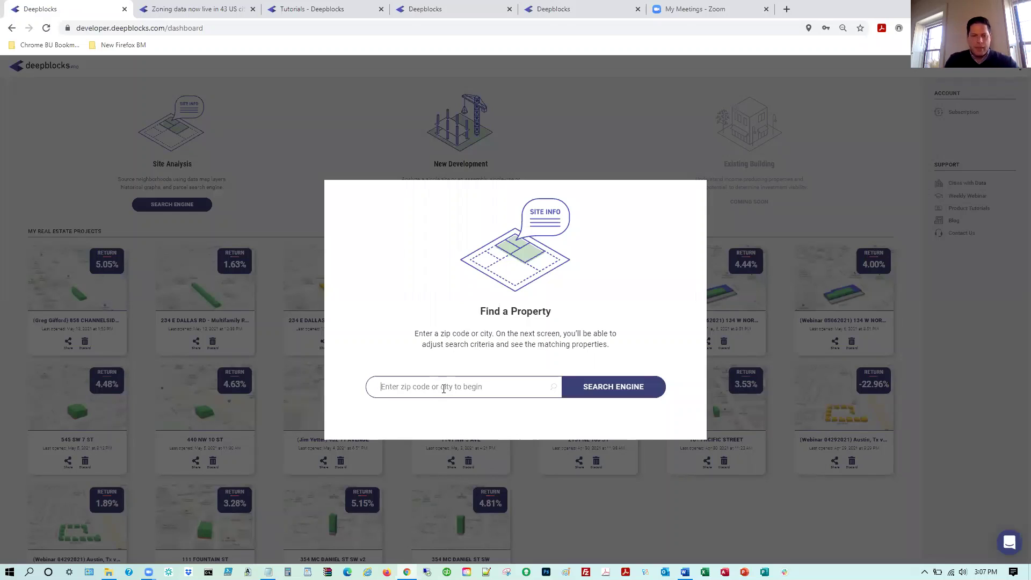
pyautogui.write('flatbu')
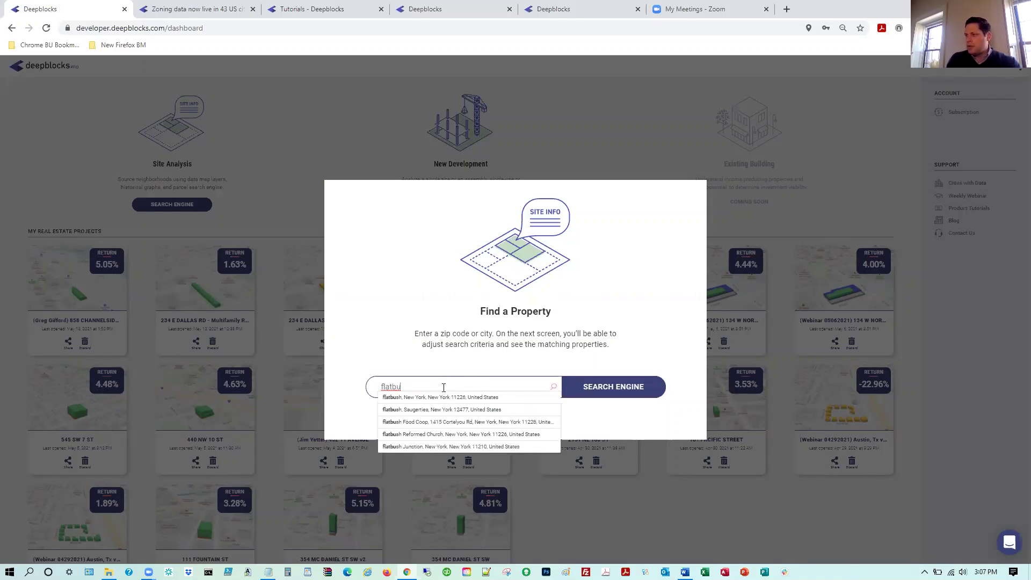
pyautogui.click(437, 398)
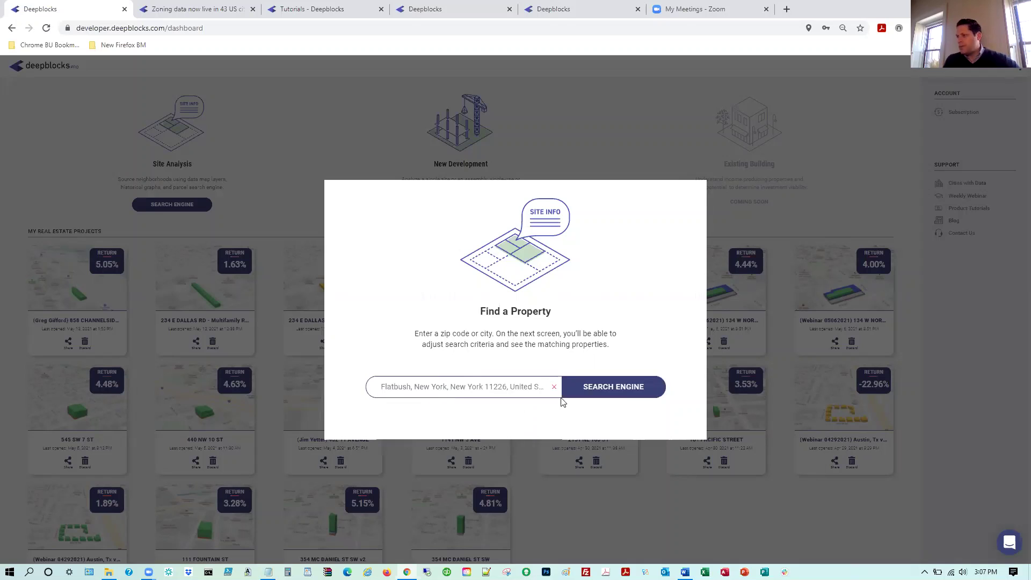
pyautogui.click(637, 386)
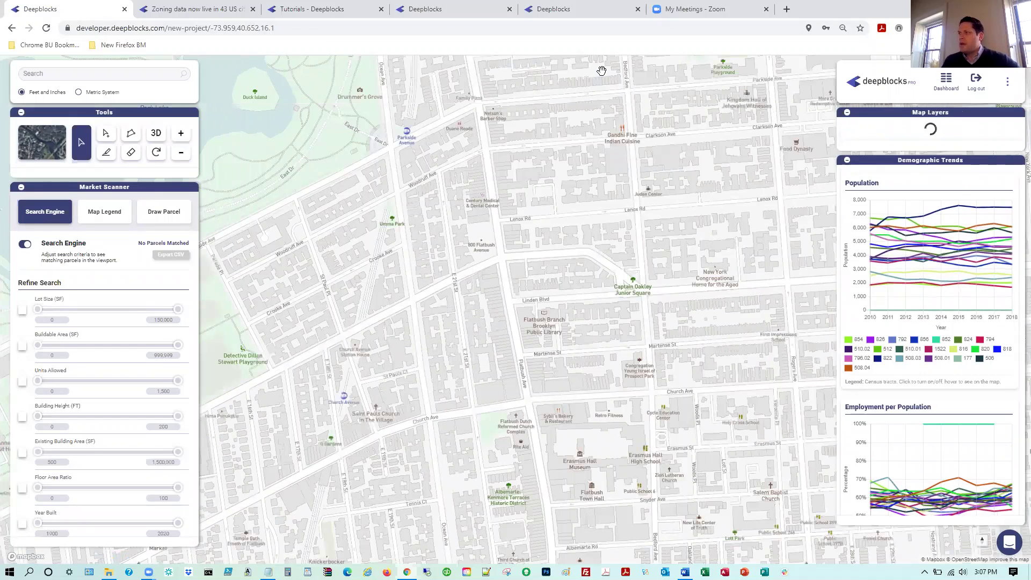
pyautogui.hotkey('alt', 'f')
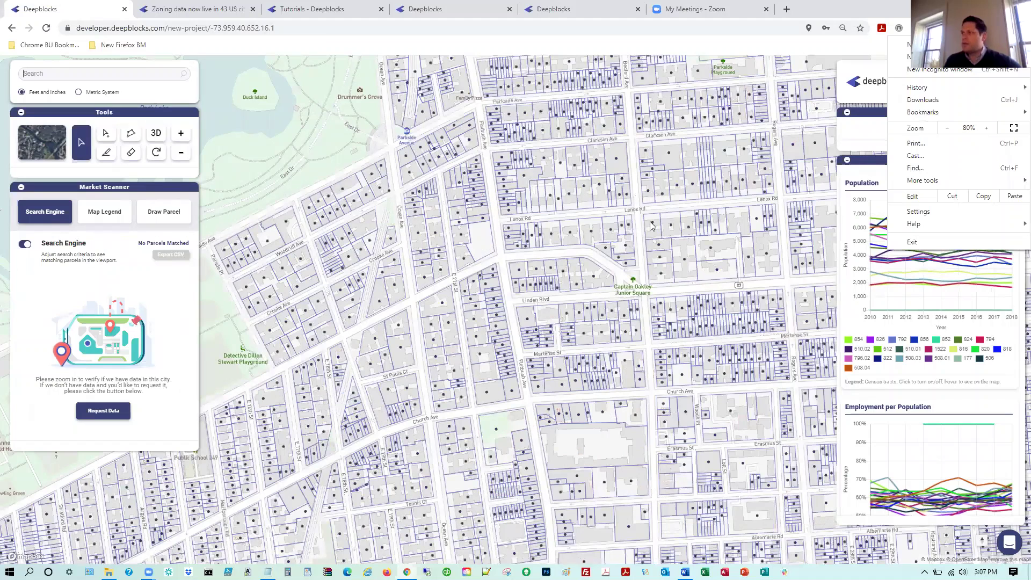
pyautogui.click(306, 137)
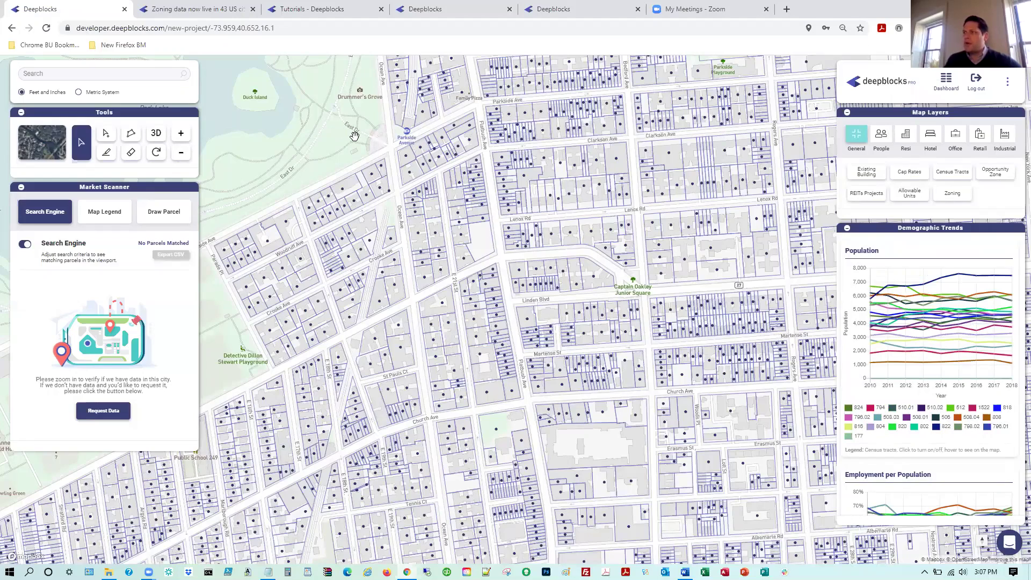
# Step: Filter the parcels around Flatbush by the allowed use Manufacturing Establishments
pyautogui.scroll(-2, 361, 136)
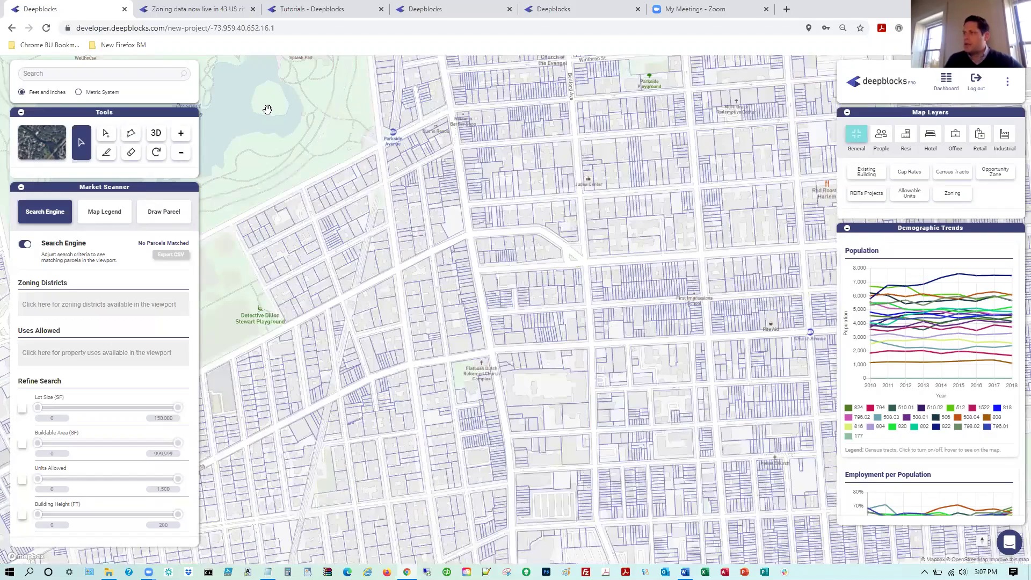
pyautogui.scroll(-1, 267, 109)
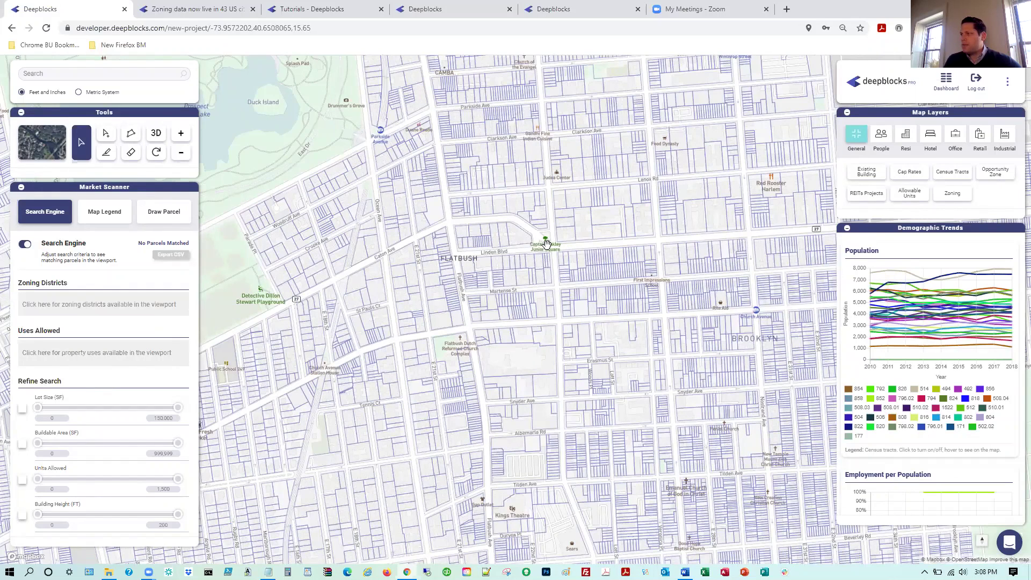
pyautogui.scroll(-2, 543, 242)
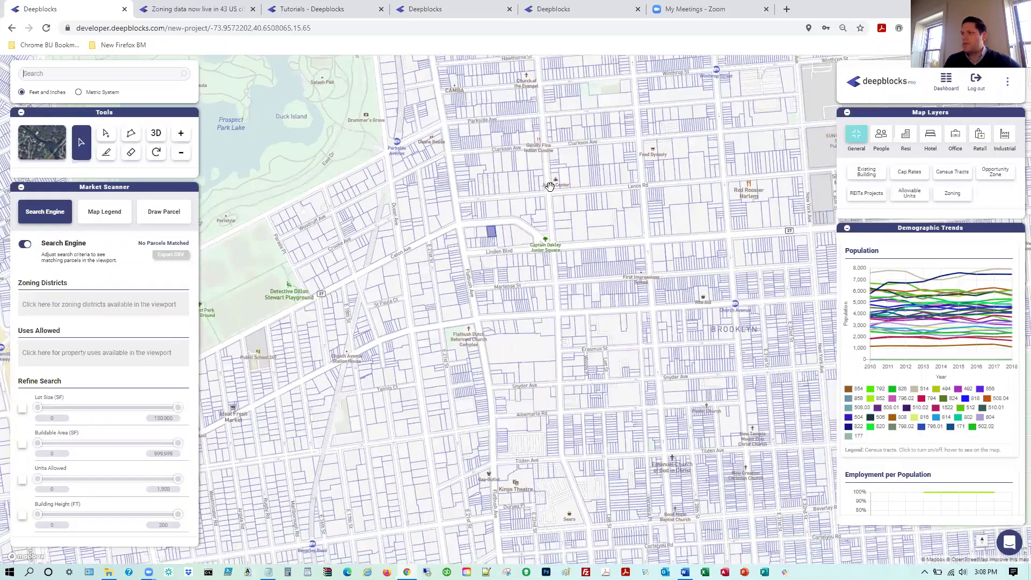
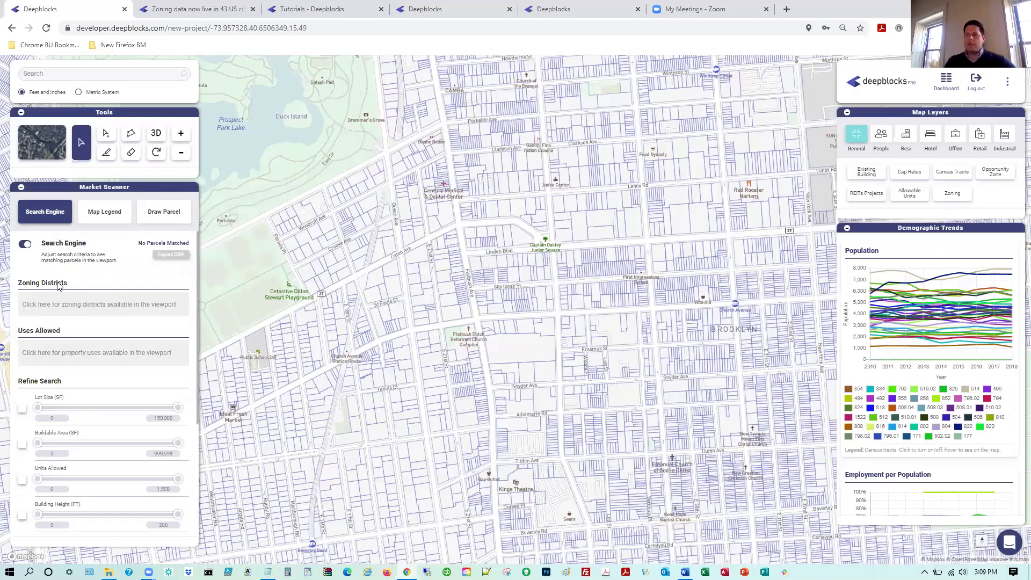
pyautogui.click(77, 351)
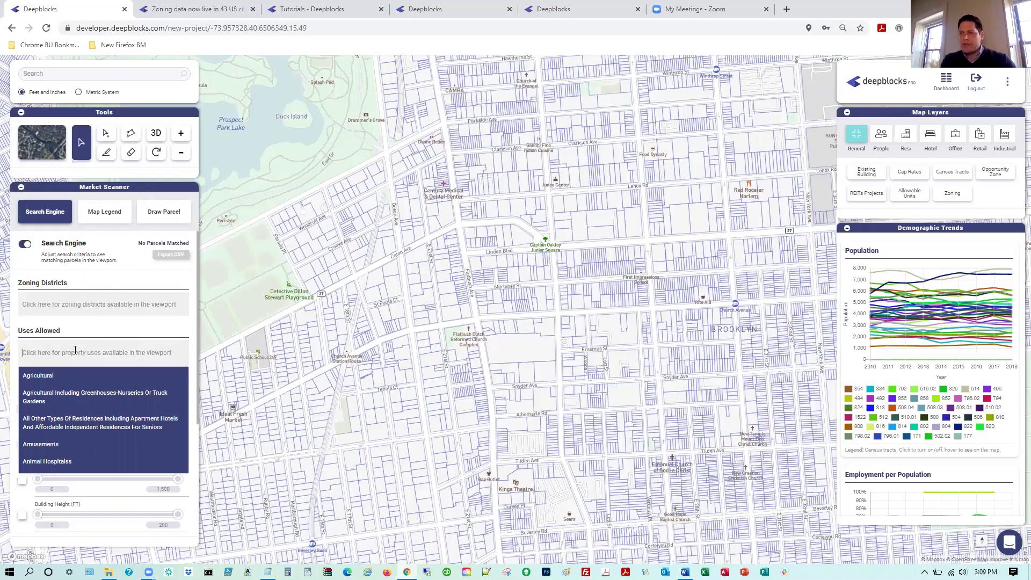
pyautogui.write('manu')
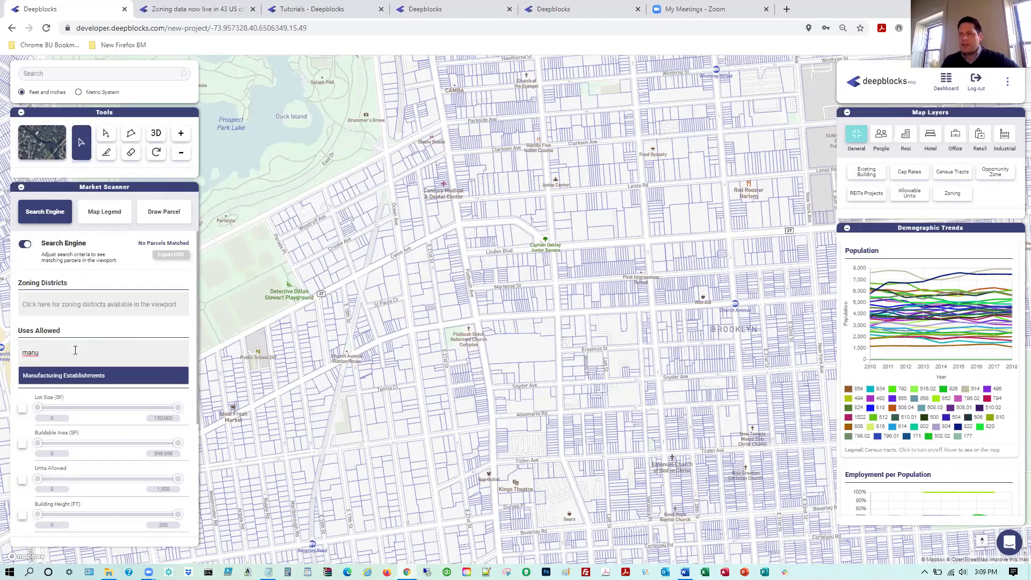
pyautogui.click(85, 377)
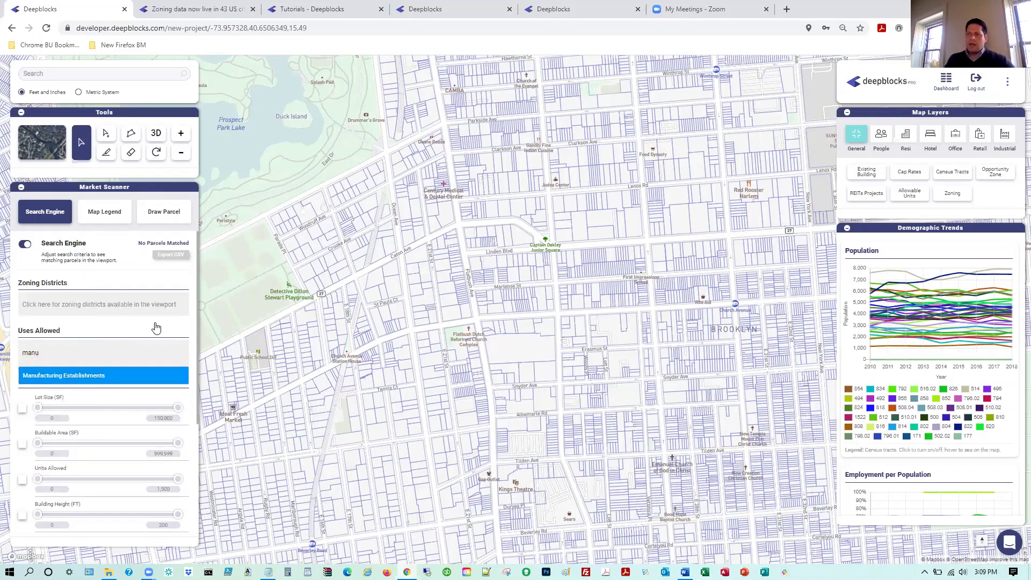
pyautogui.click(94, 293)
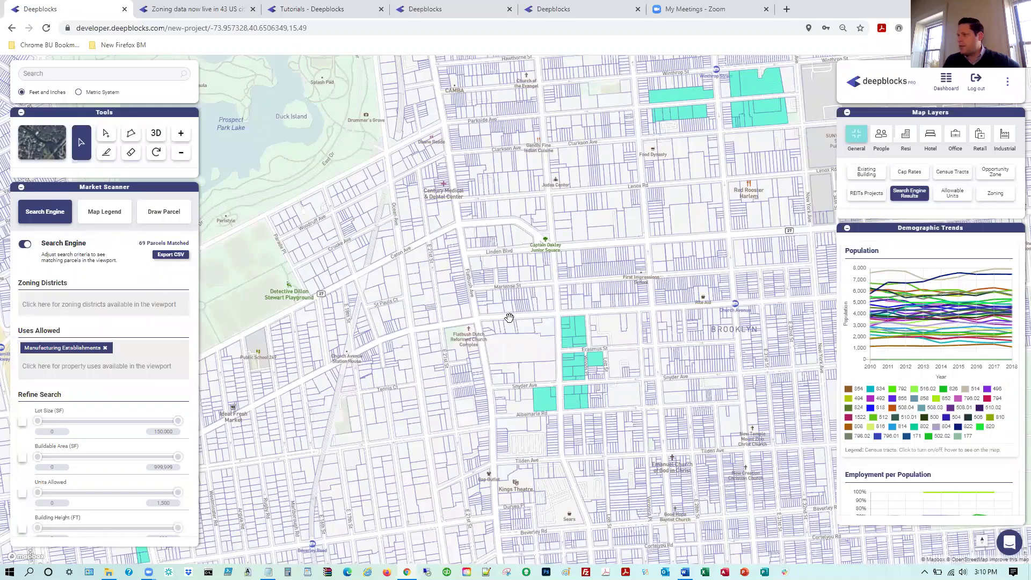
# Step: Try to show existing buildings on the map in 3D, and reload the unresponsive page
pyautogui.moveTo(532, 315); pyautogui.dragTo(617, 287)
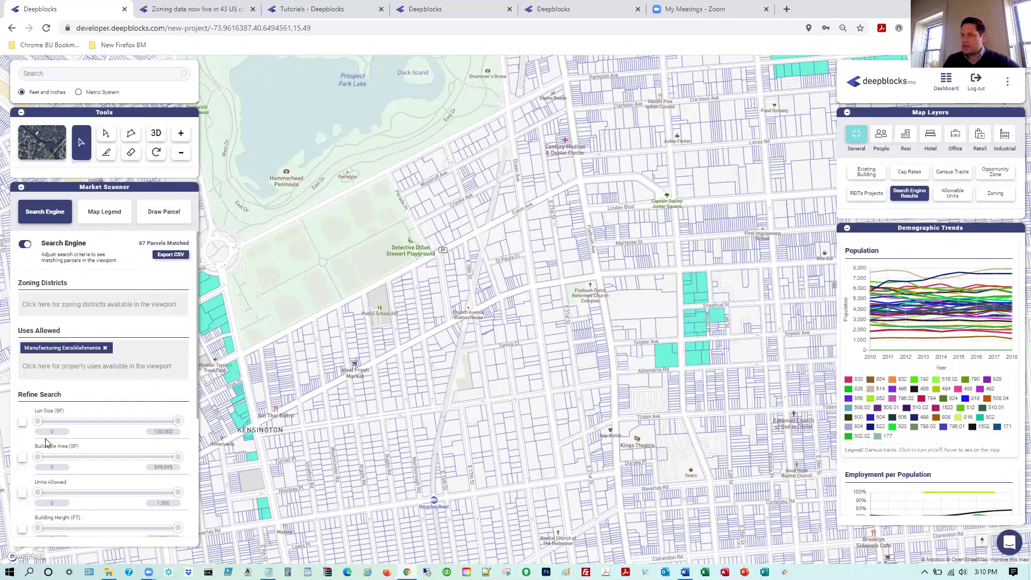
pyautogui.click(648, 328)
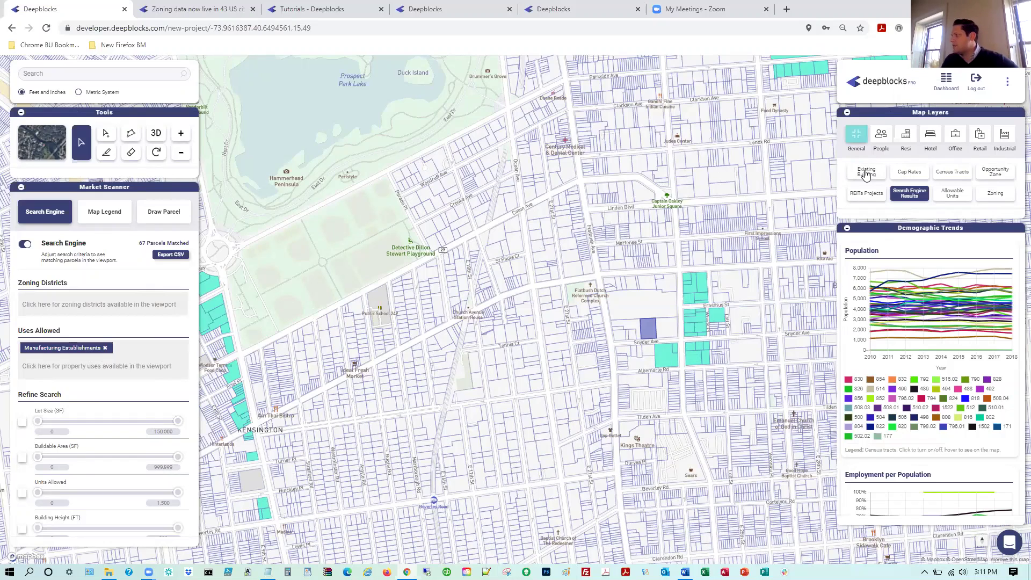
pyautogui.click(797, 178)
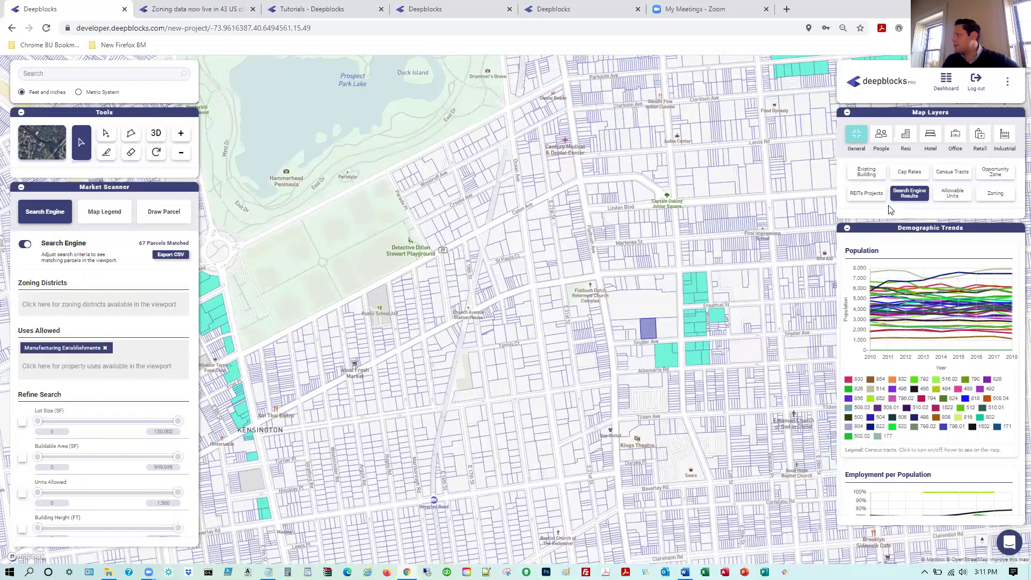
pyautogui.click(877, 176)
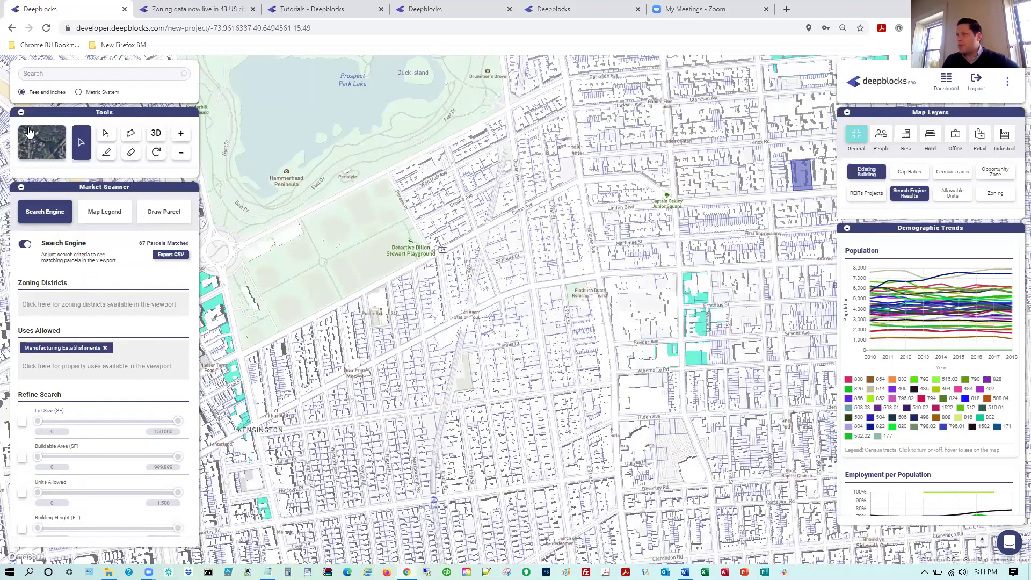
pyautogui.click(157, 134)
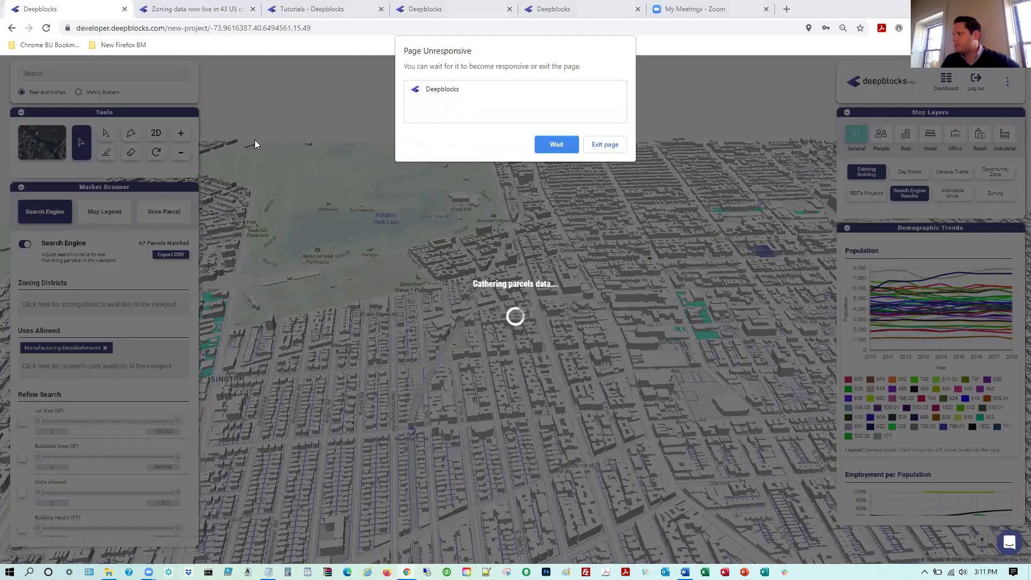
pyautogui.click(552, 145)
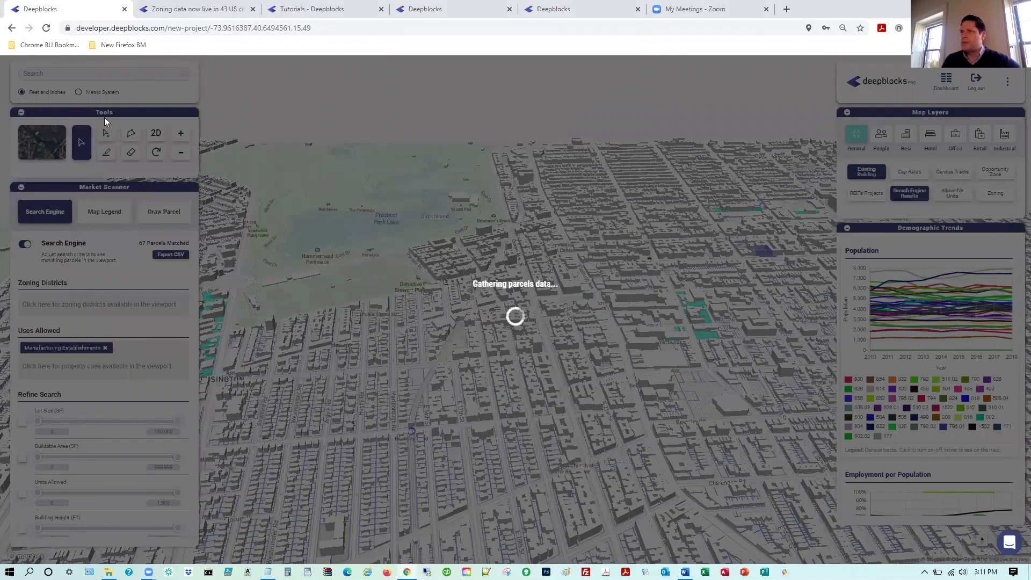
pyautogui.click(46, 28)
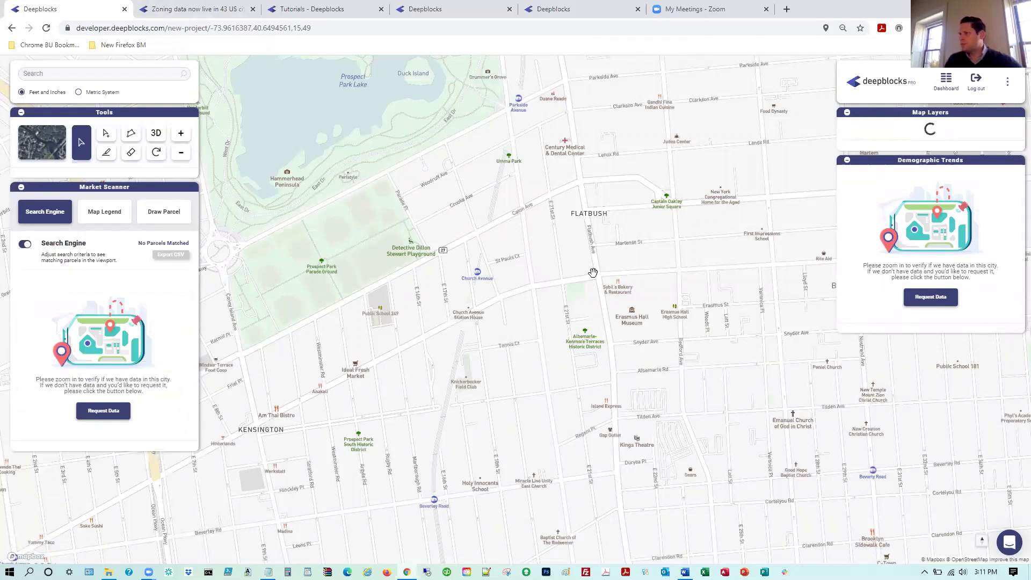
# Step: Reload the Flatbush parcels in the map view and filter them by the allowed use Manufacturing Establishments
pyautogui.scroll(-2, 588, 275)
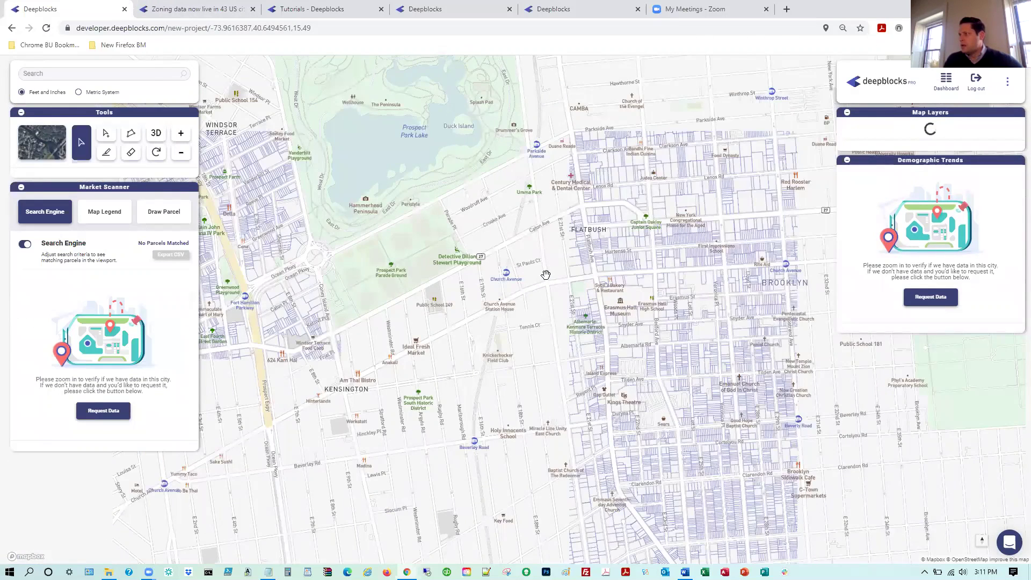
pyautogui.scroll(-2, 545, 274)
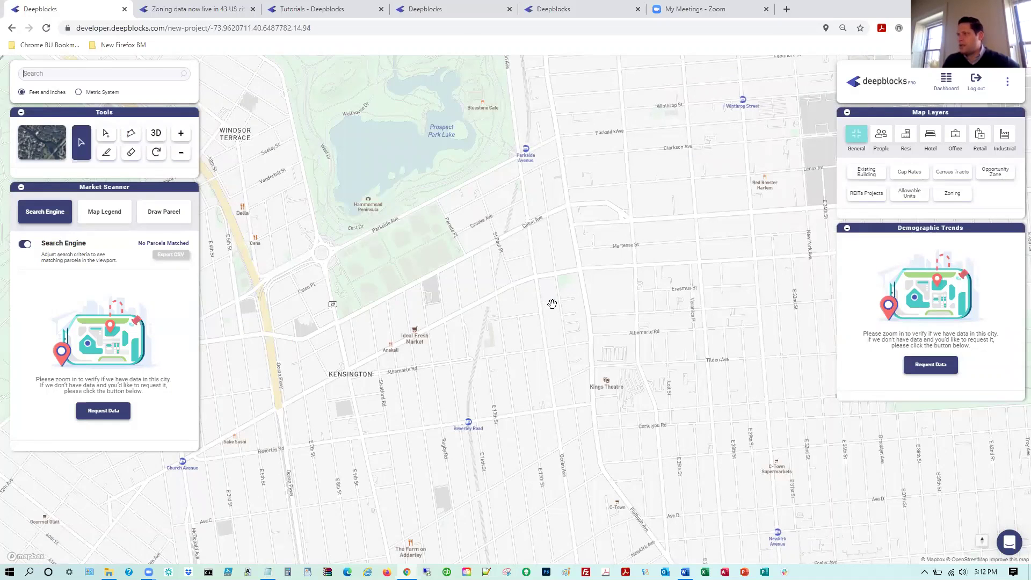
pyautogui.scroll(1, 566, 259)
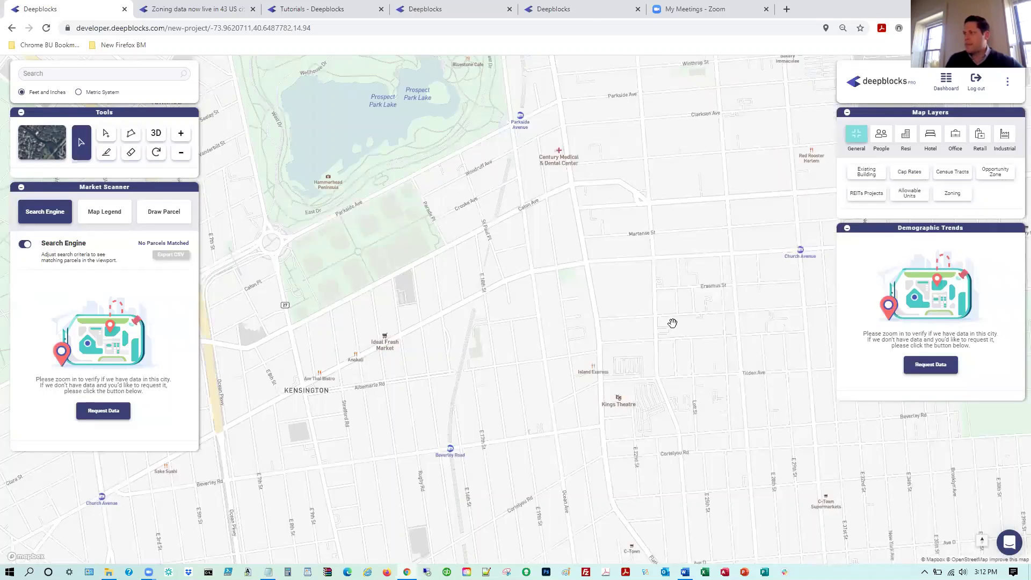
pyautogui.scroll(1, 678, 325)
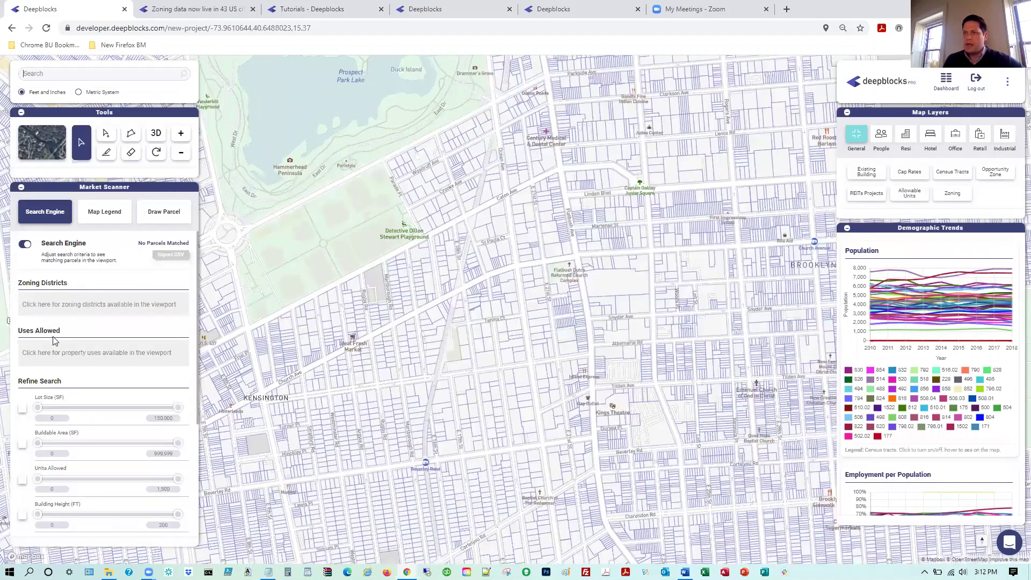
pyautogui.click(45, 350)
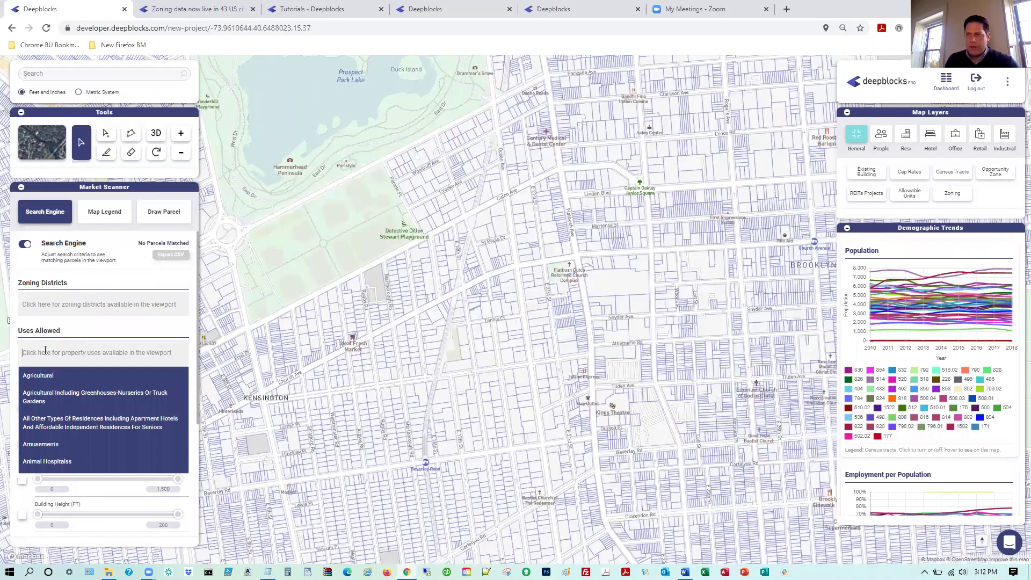
pyautogui.write('m')
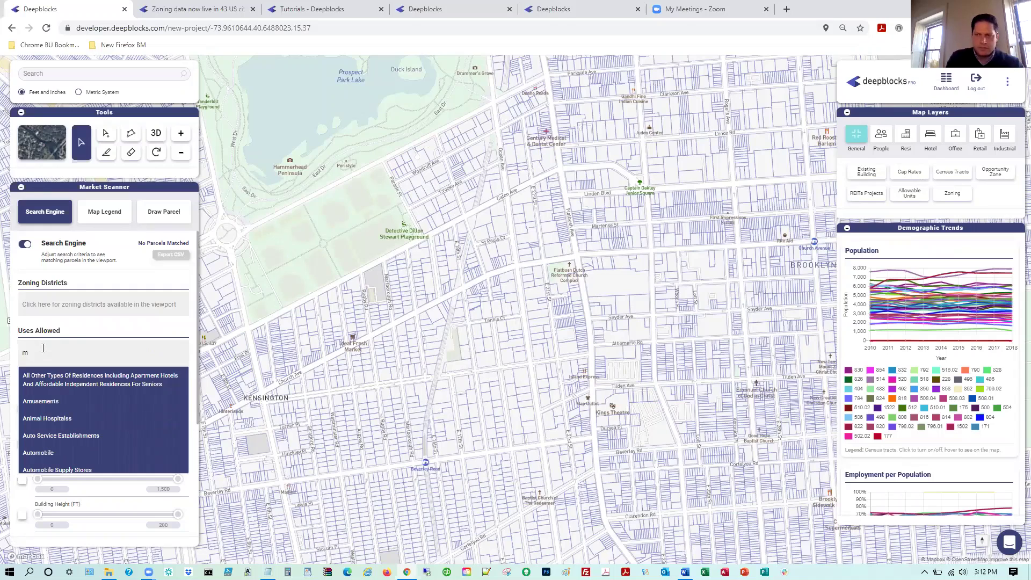
pyautogui.write('an')
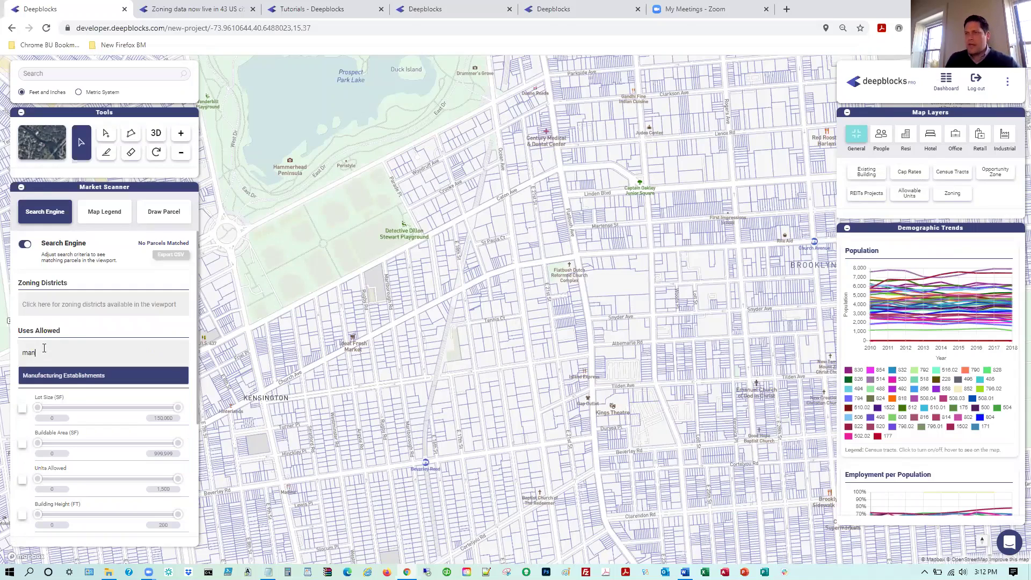
pyautogui.click(83, 369)
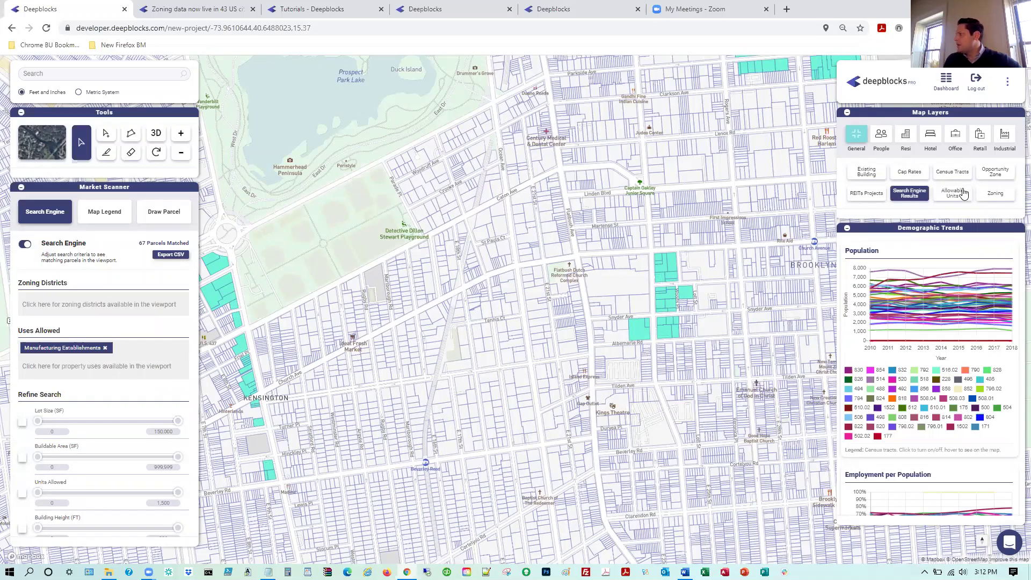
# Step: Check the industrial lease rates per census tract against their map legend, and hide the Industrial Rates layer again
pyautogui.click(1006, 136)
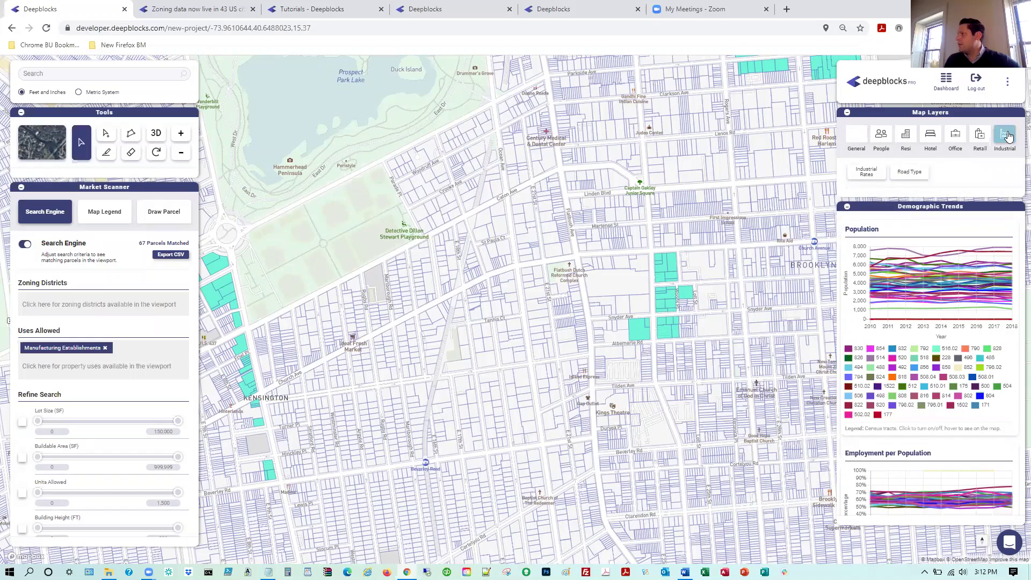
pyautogui.click(862, 173)
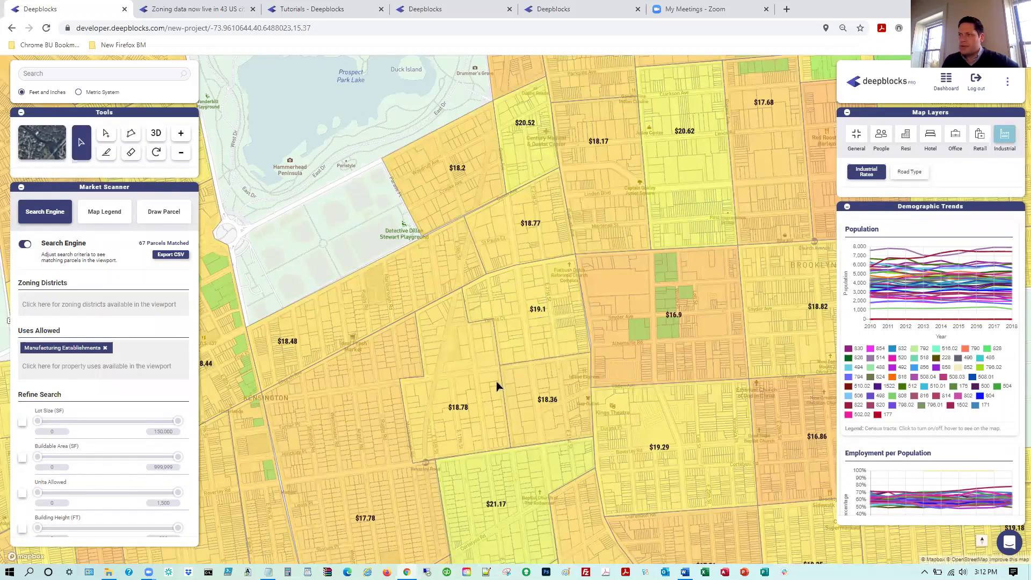
pyautogui.click(117, 217)
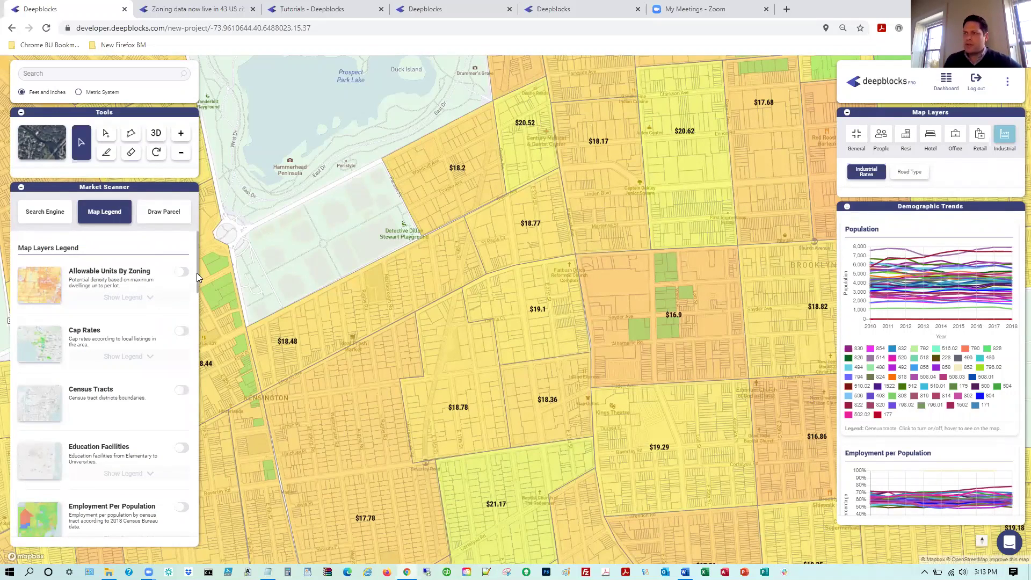
pyautogui.scroll(-1, 157, 348)
pyautogui.scroll(-10, 86, 390)
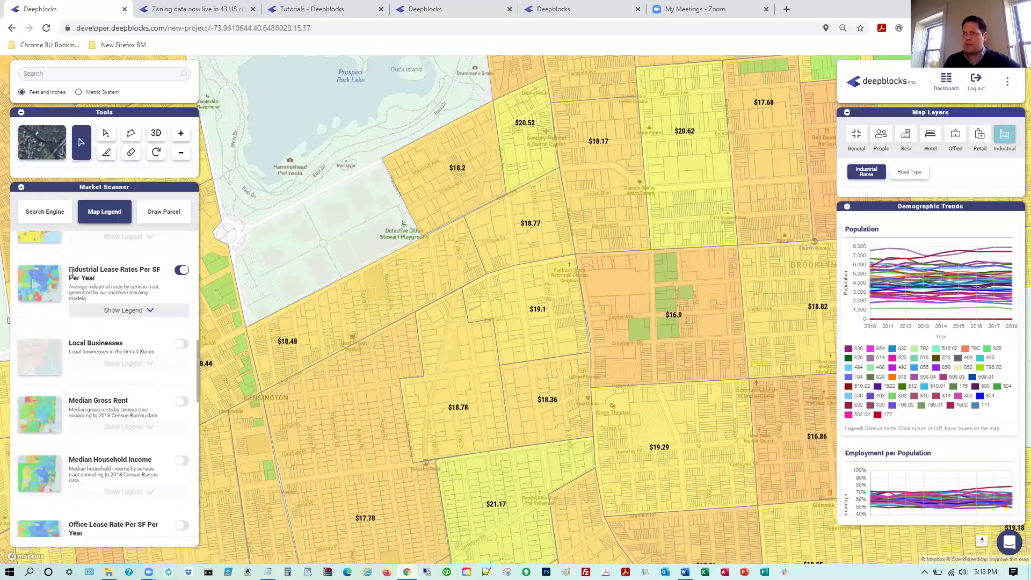
pyautogui.click(152, 311)
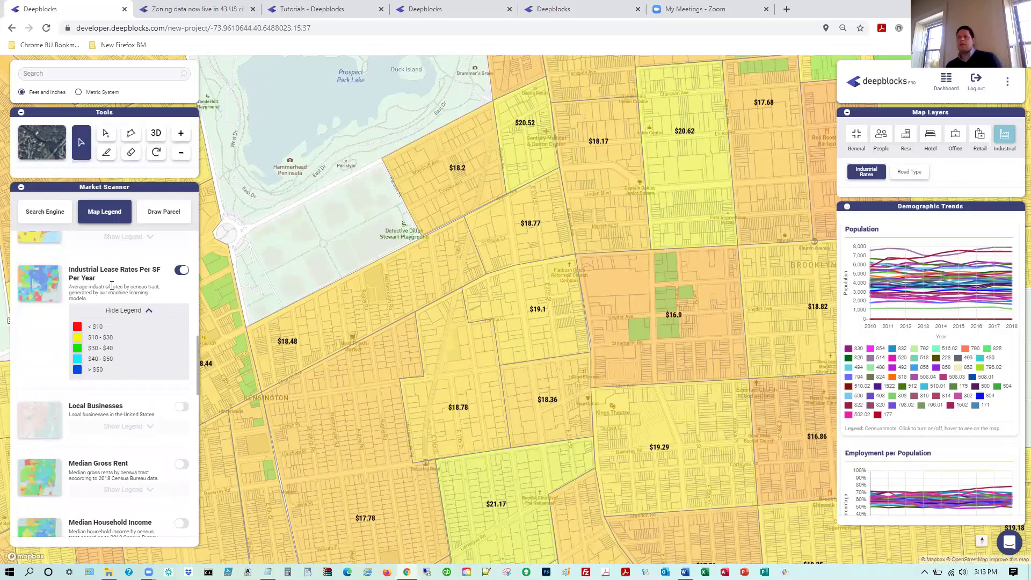
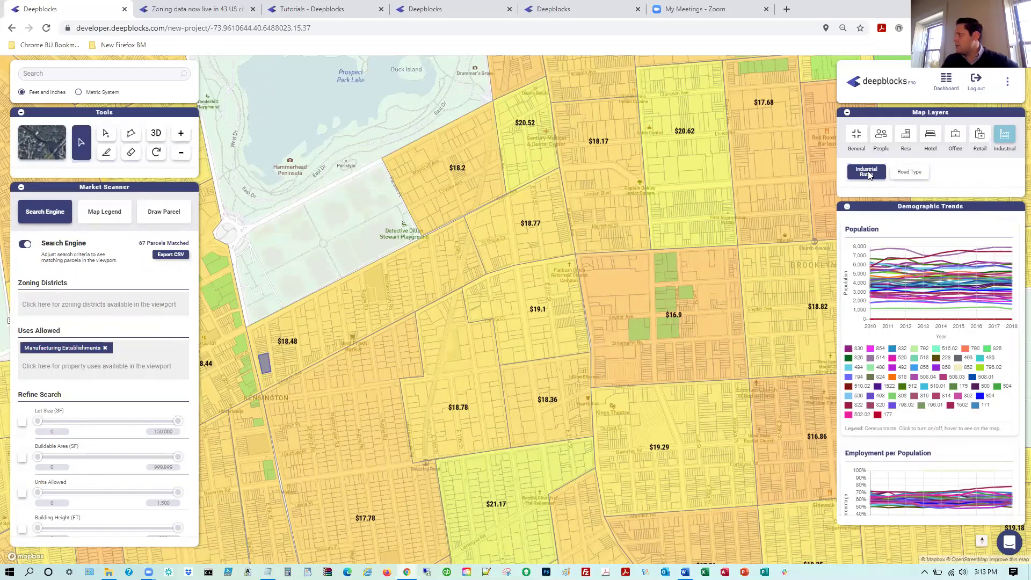
pyautogui.click(866, 173)
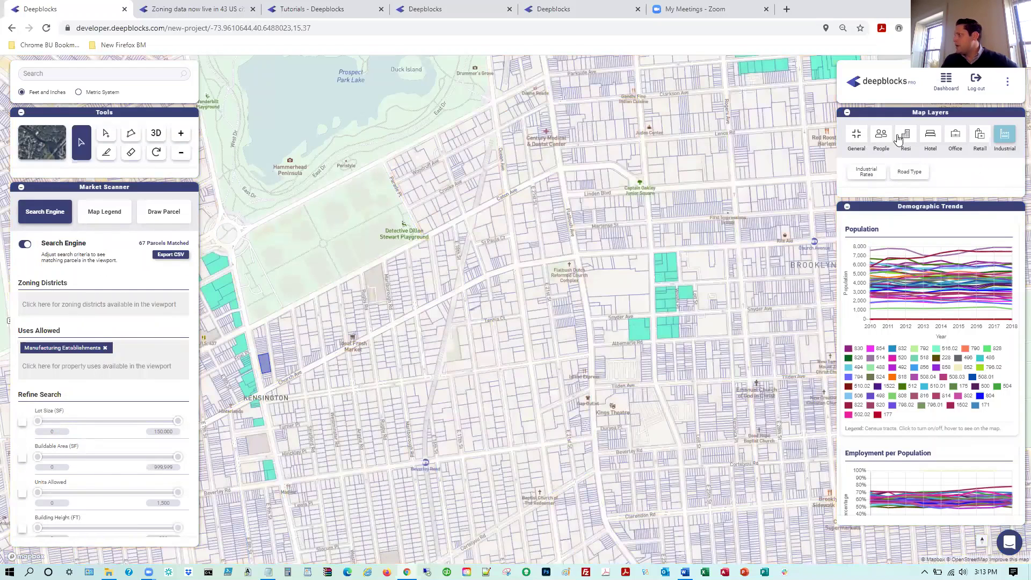
# Step: View the Population and Employment layers on the map one after the other, hiding each again
pyautogui.click(881, 137)
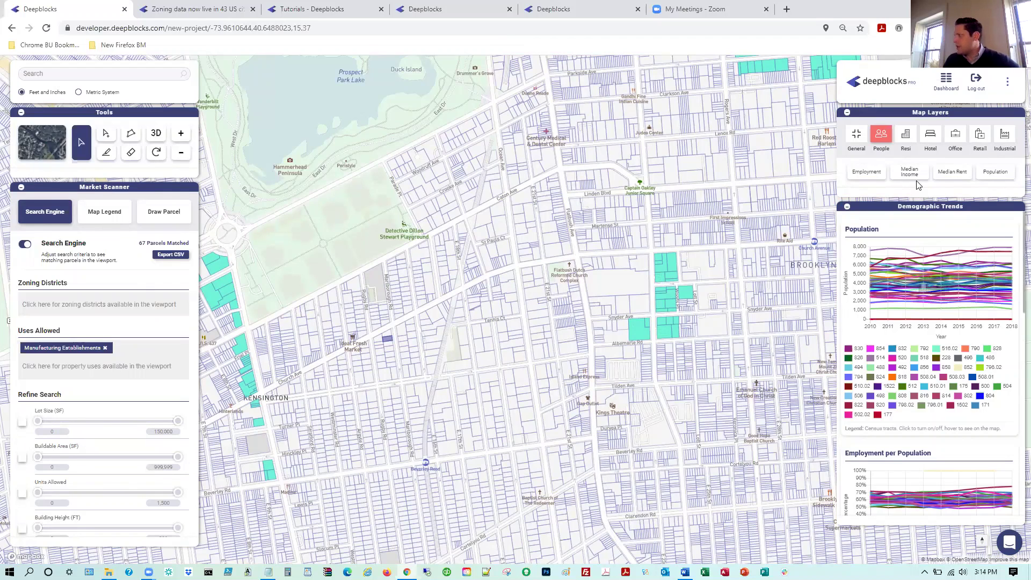
pyautogui.click(1000, 173)
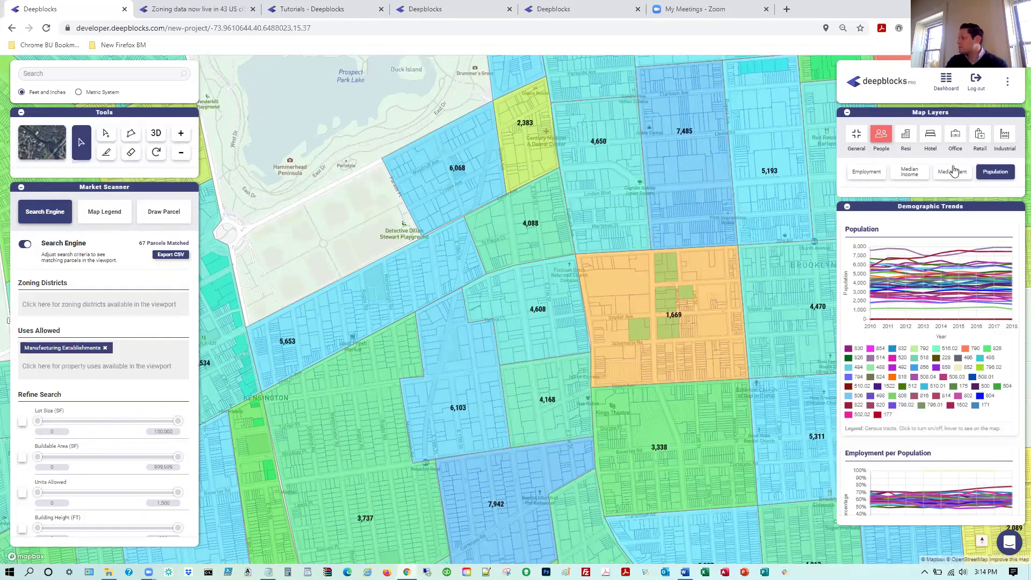
pyautogui.click(1002, 172)
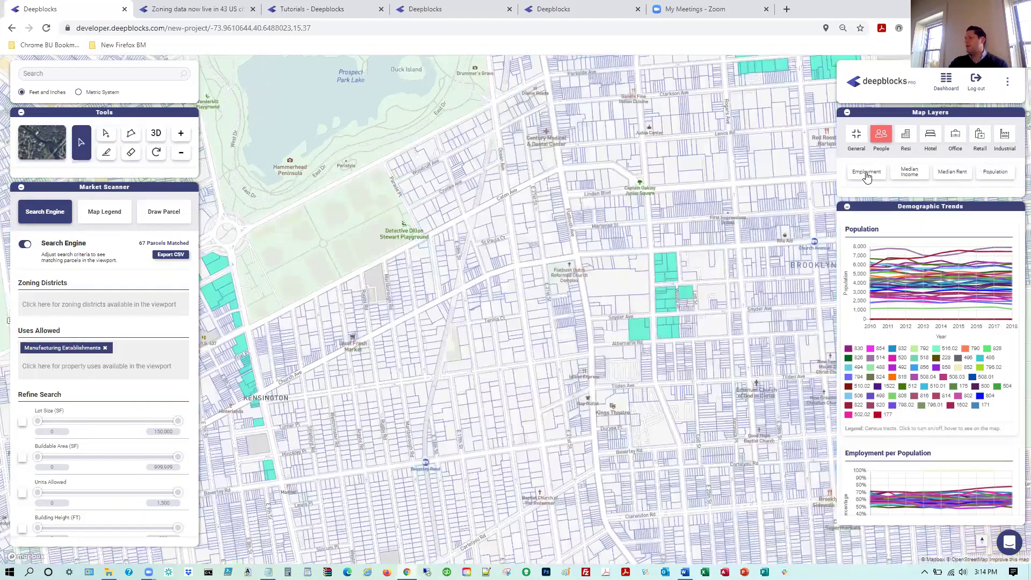
pyautogui.click(866, 172)
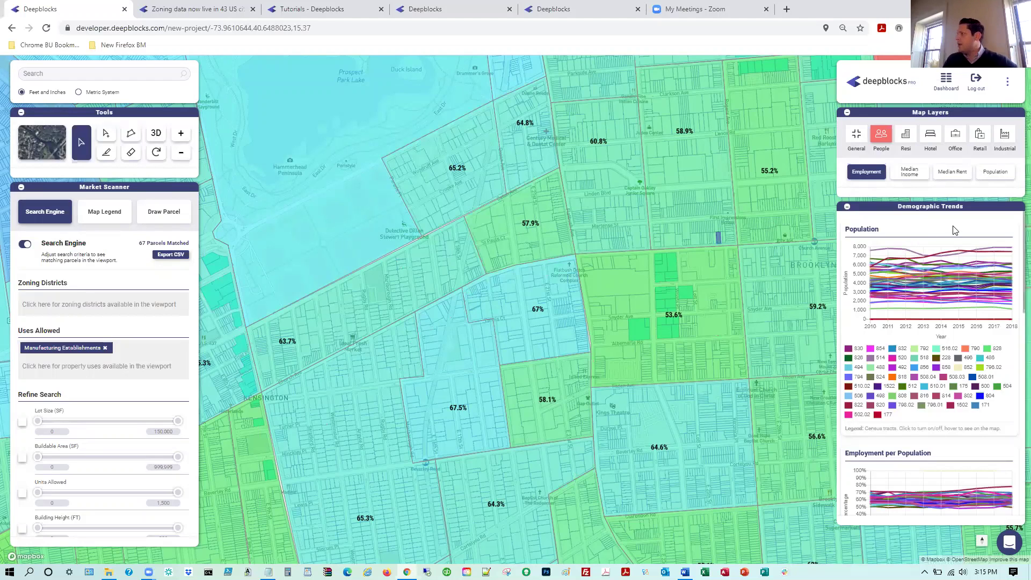
pyautogui.click(876, 176)
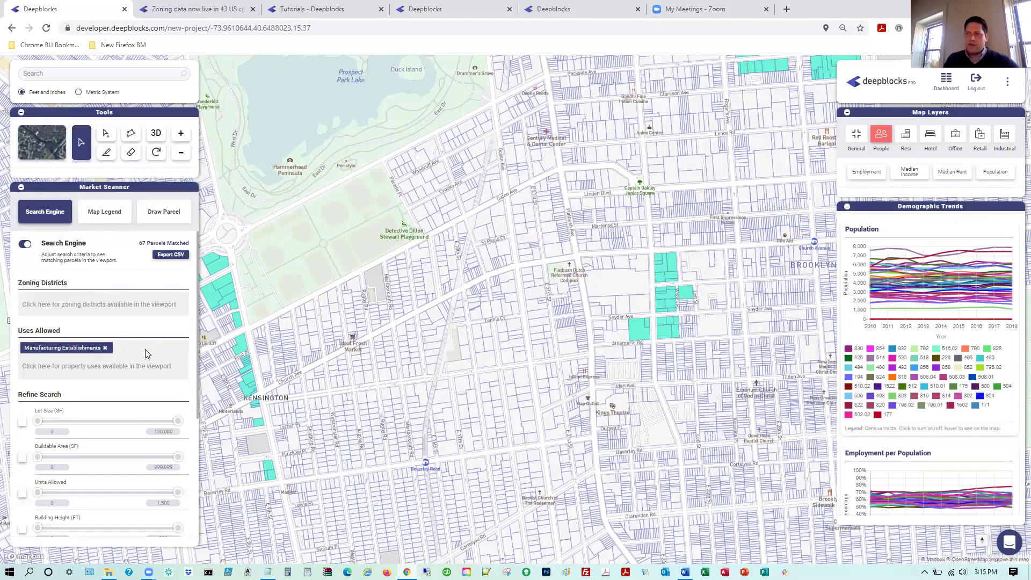
# Step: Refine the parcel search to a buildable area from 100,000 to 150,000 SF
pyautogui.click(56, 466)
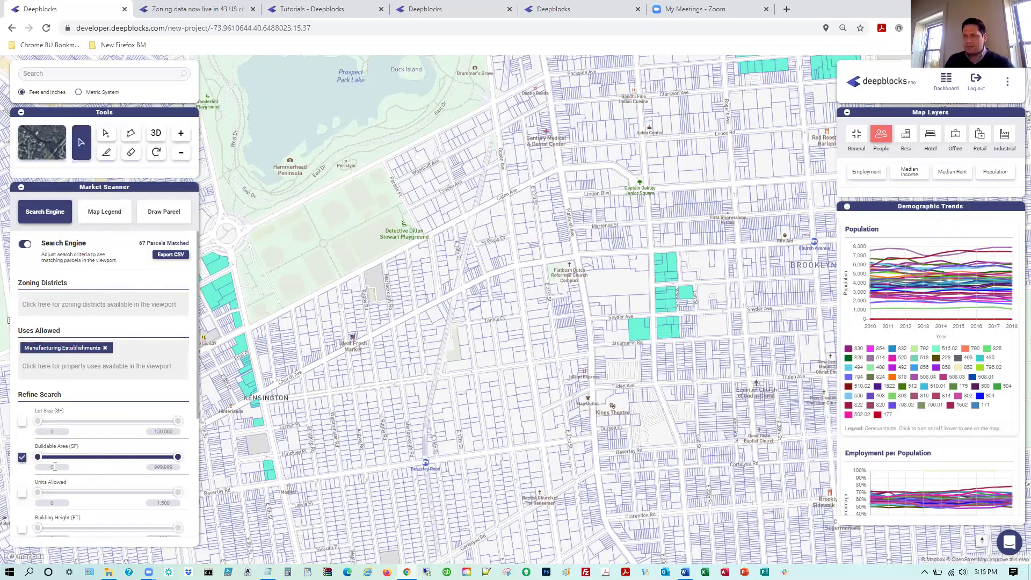
pyautogui.click(60, 466)
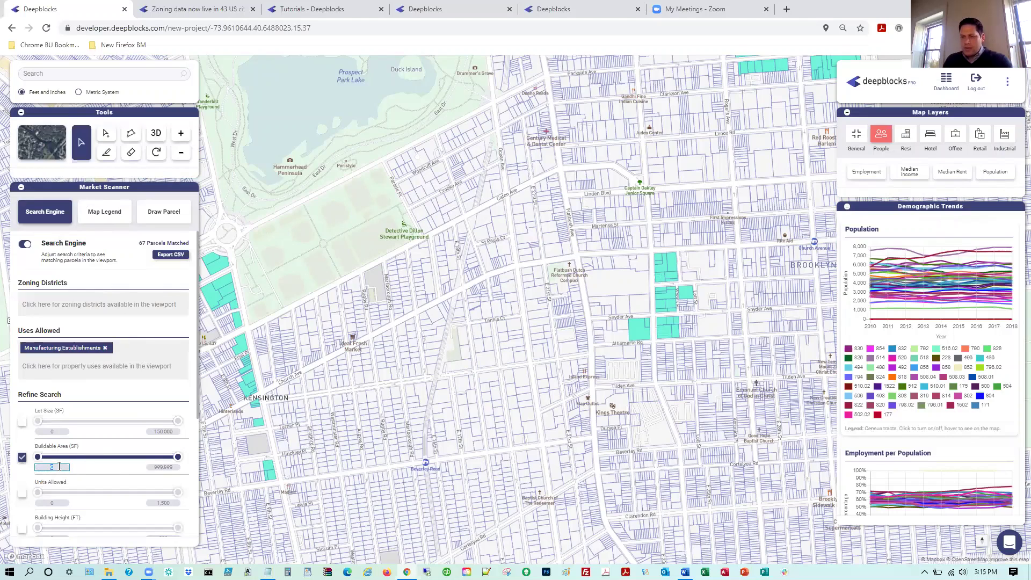
pyautogui.write('100000')
pyautogui.click(164, 466)
pyautogui.press('BackSpace')
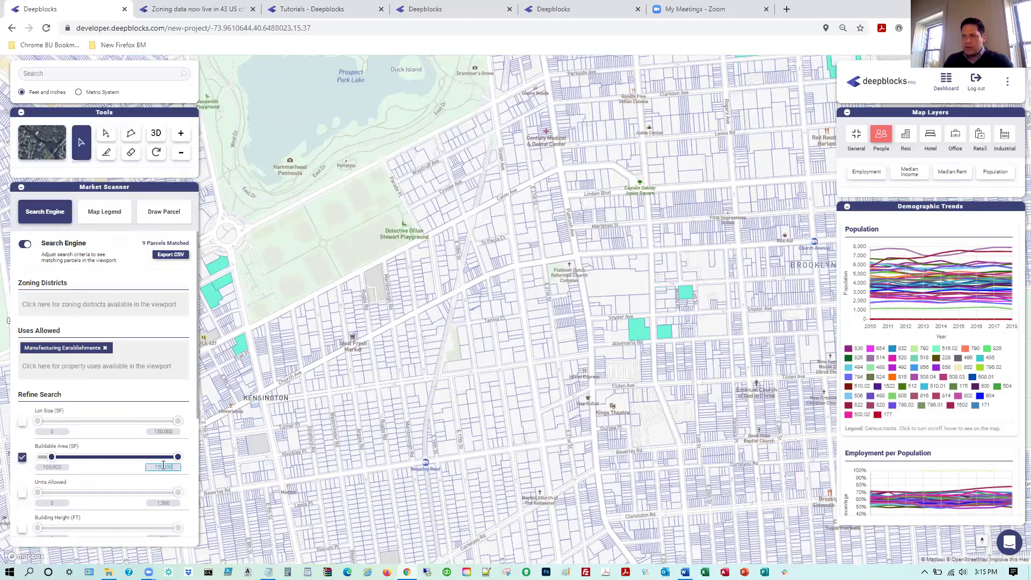
pyautogui.click(56, 468)
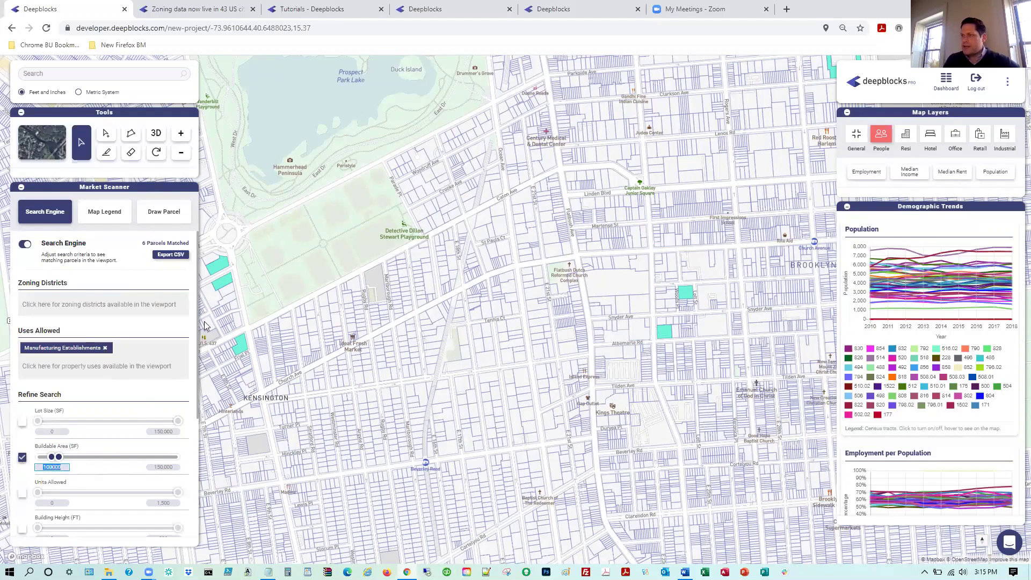
pyautogui.click(225, 267)
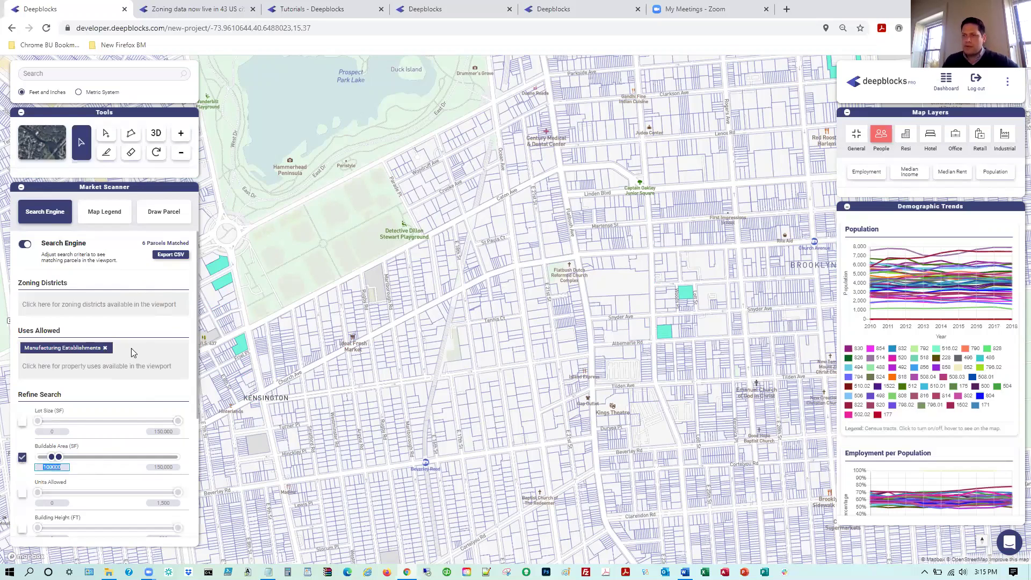
# Step: Enable the existing building area filter and set its maximum to 5,000 SF
pyautogui.scroll(-2, 167, 290)
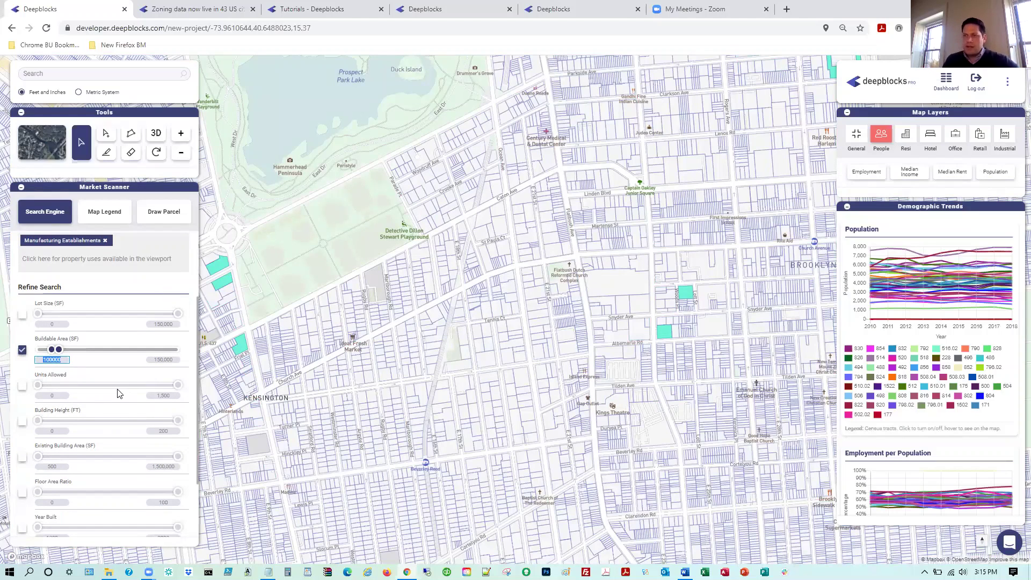
pyautogui.click(23, 457)
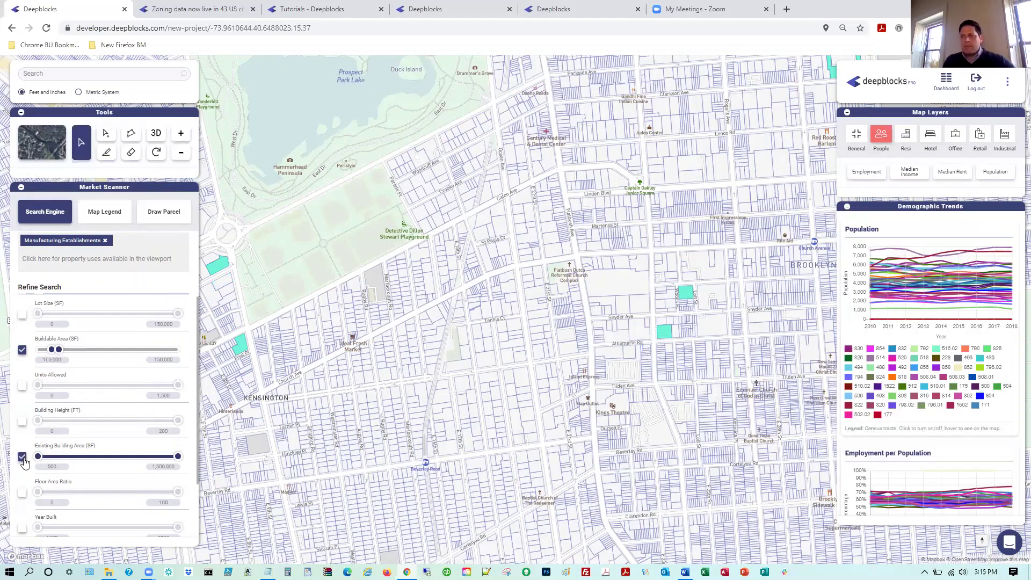
pyautogui.click(59, 466)
pyautogui.click(166, 467)
pyautogui.write('5000')
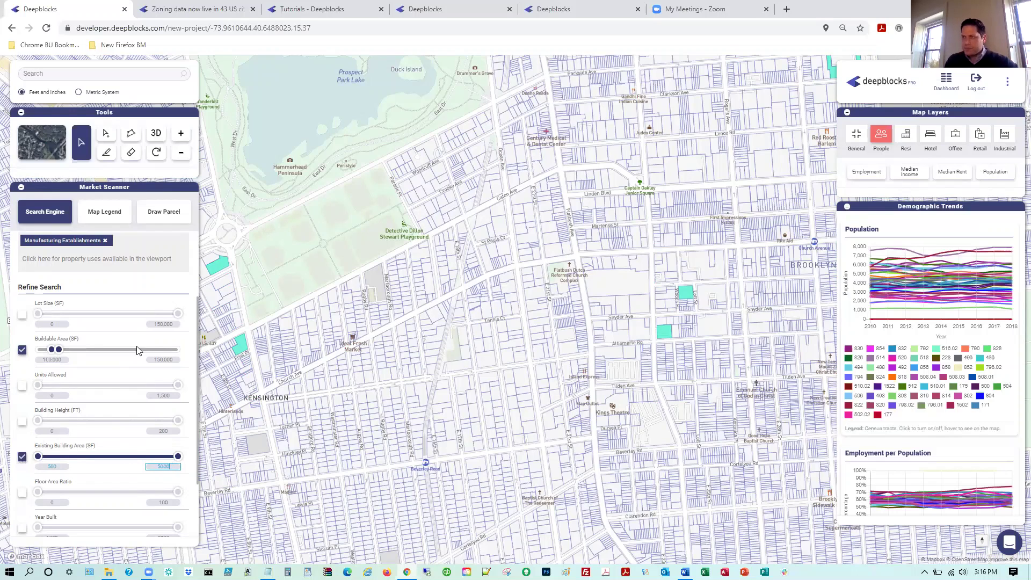
pyautogui.scroll(2, 193, 247)
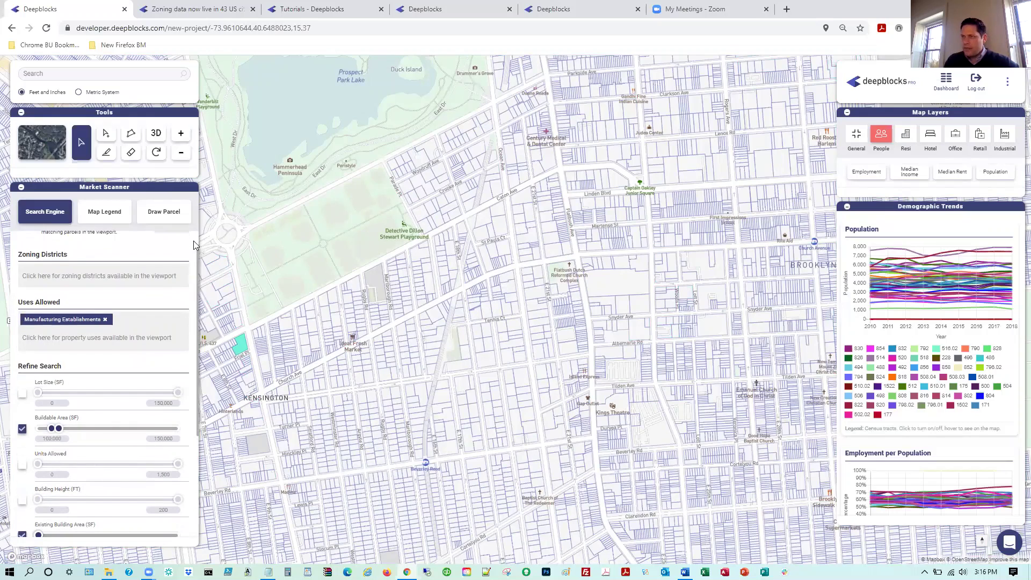
pyautogui.scroll(1, 168, 258)
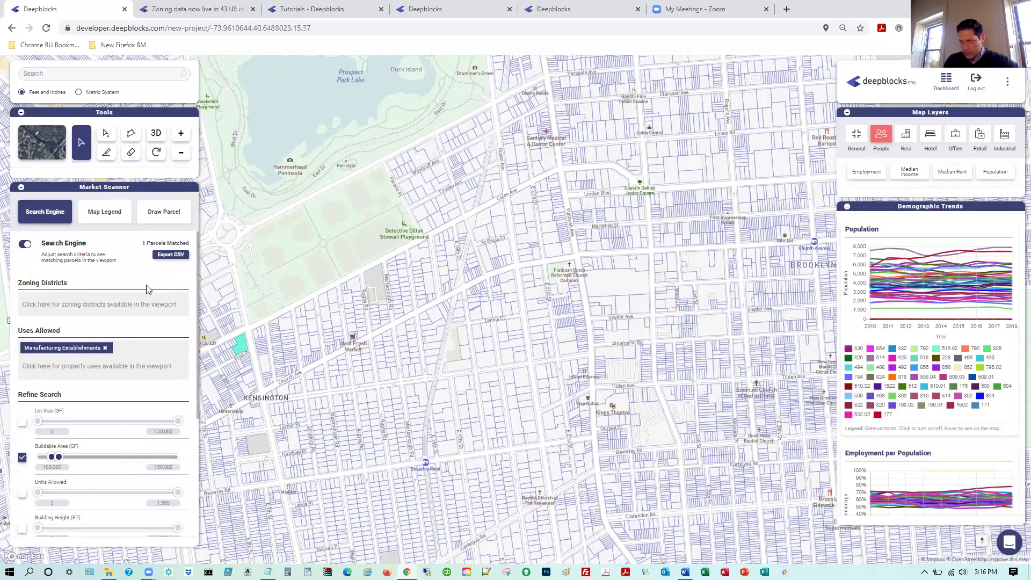
# Step: Look over the remaining search filters and examine the matching parcel beside Friel Place up close on the map
pyautogui.scroll(-4, 153, 290)
pyautogui.scroll(-1, 155, 291)
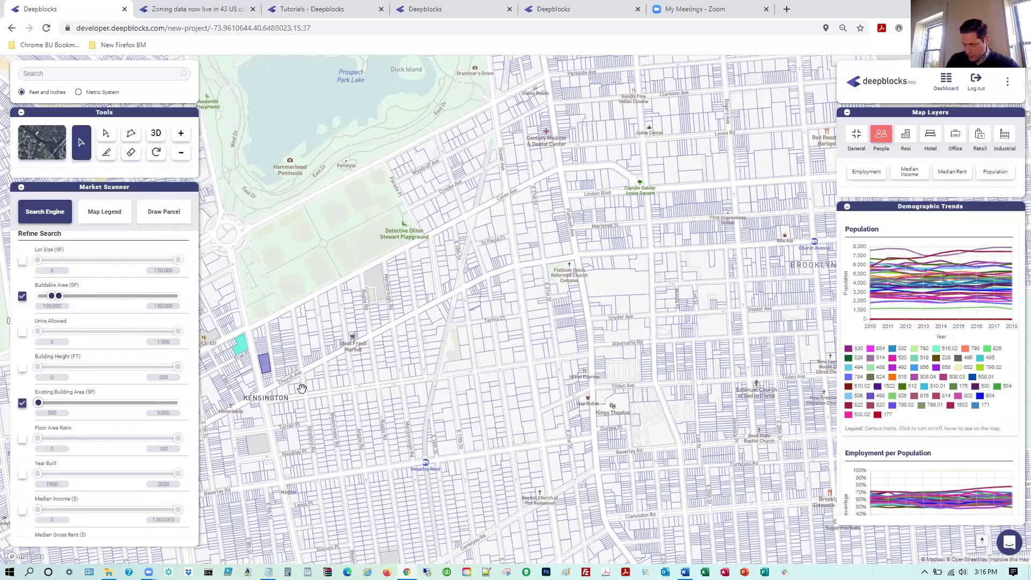
pyautogui.scroll(1, 303, 389)
pyautogui.scroll(1, 304, 387)
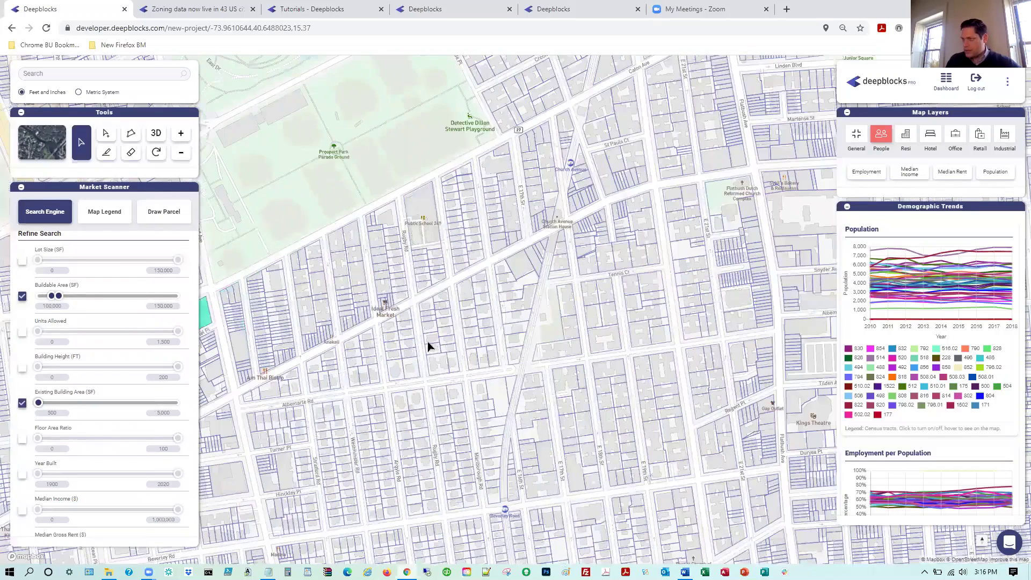
pyautogui.moveTo(427, 341); pyautogui.dragTo(472, 351)
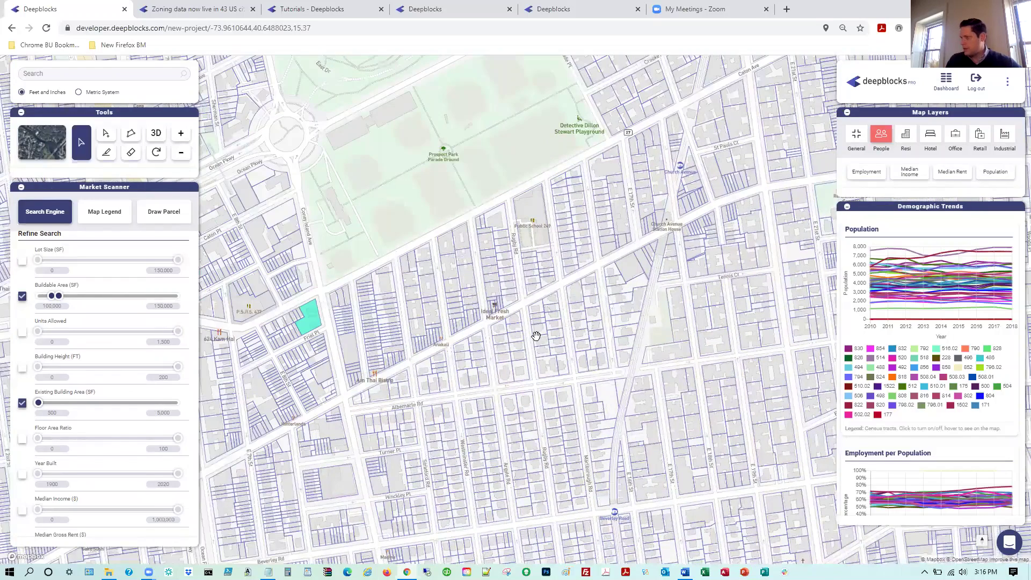
pyautogui.scroll(1, 537, 343)
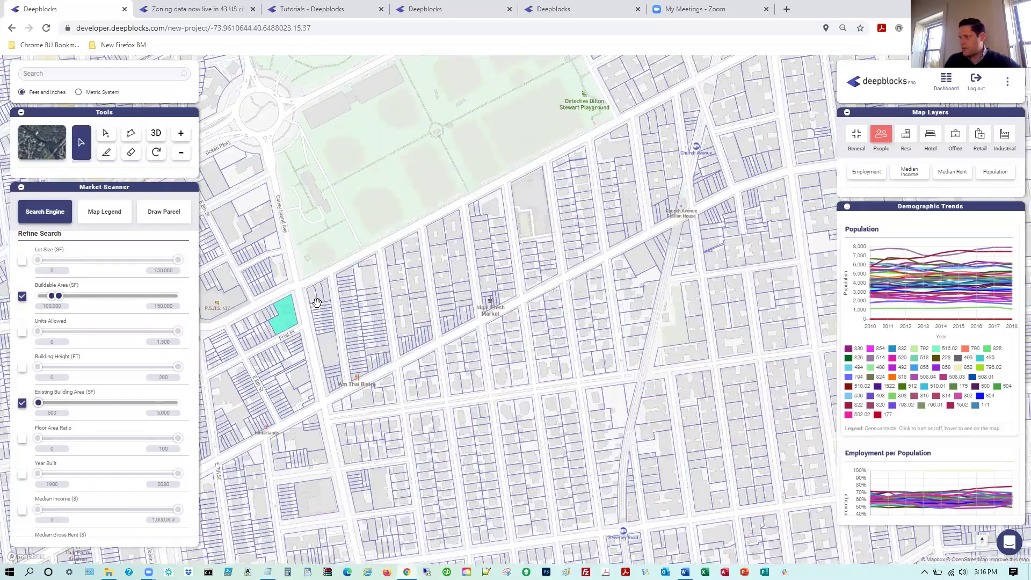
pyautogui.scroll(1, 279, 322)
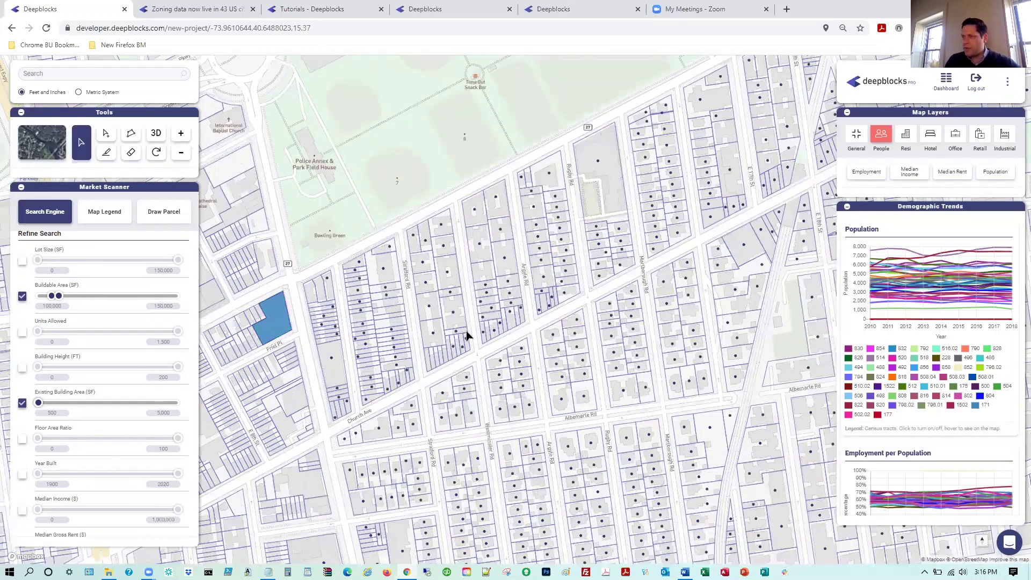
# Step: Isolate census tract 504, which contains the Friel Place parcel, in the Population trend chart by hiding all other tracts
pyautogui.scroll(3, 466, 326)
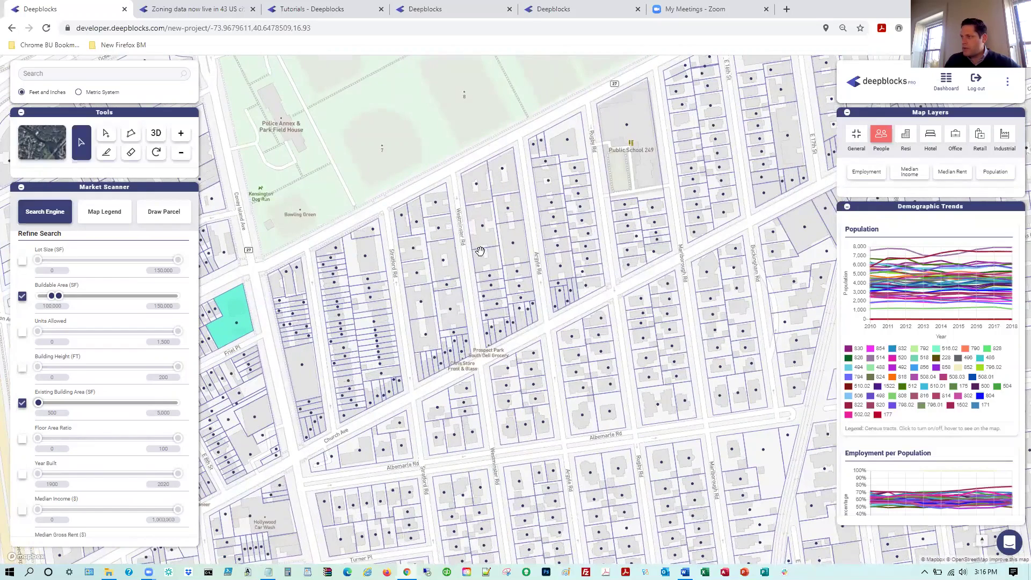
pyautogui.moveTo(481, 254); pyautogui.dragTo(672, 265)
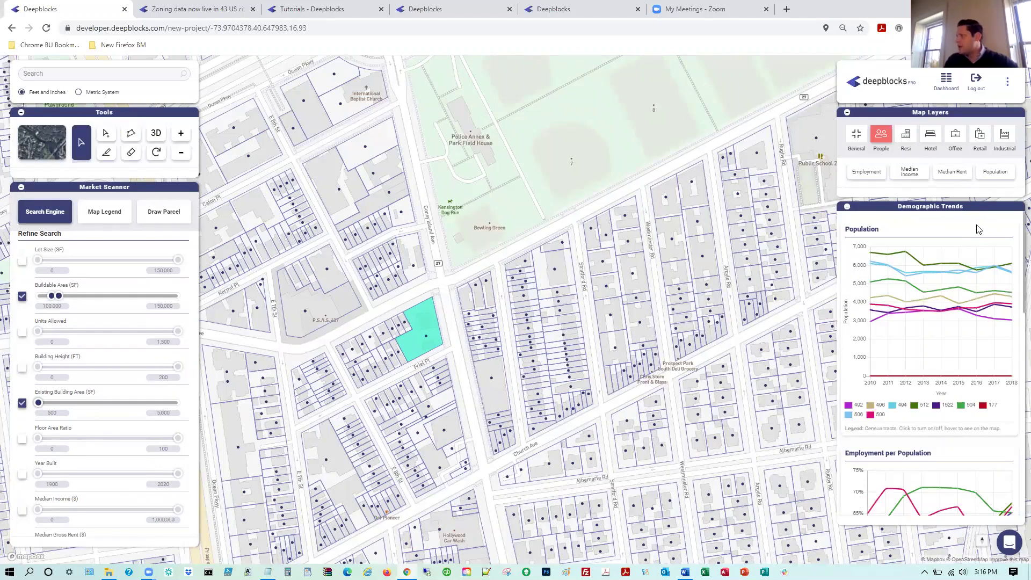
pyautogui.moveTo(850, 409)
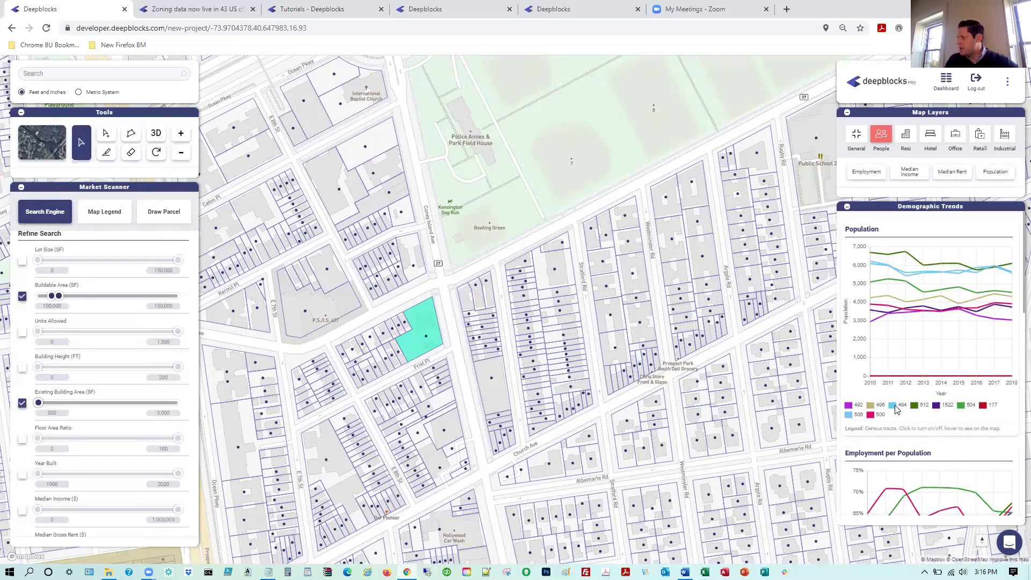
pyautogui.moveTo(914, 410)
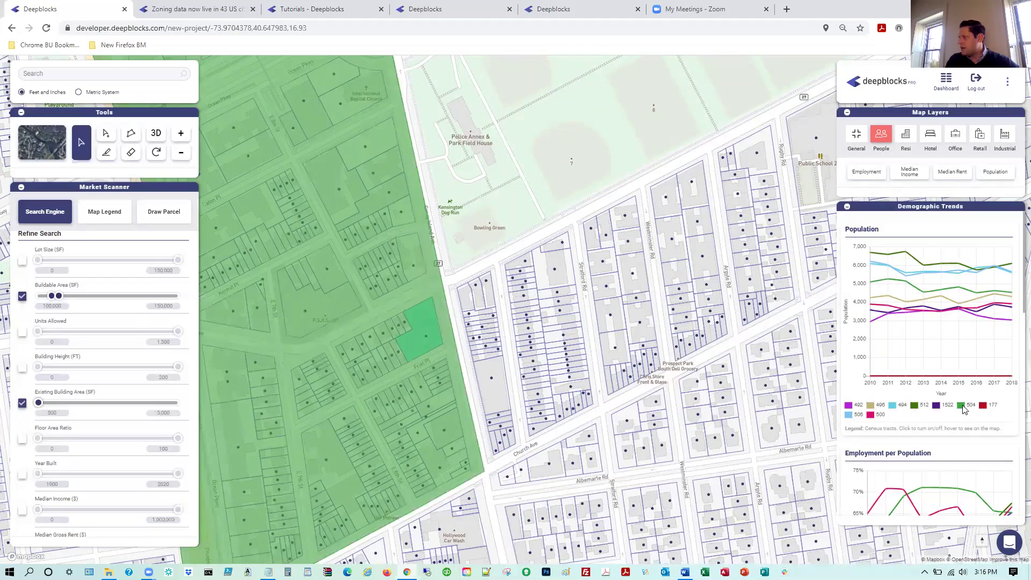
pyautogui.click(948, 408)
pyautogui.click(914, 407)
pyautogui.click(902, 406)
pyautogui.click(880, 406)
pyautogui.click(857, 407)
pyautogui.click(856, 414)
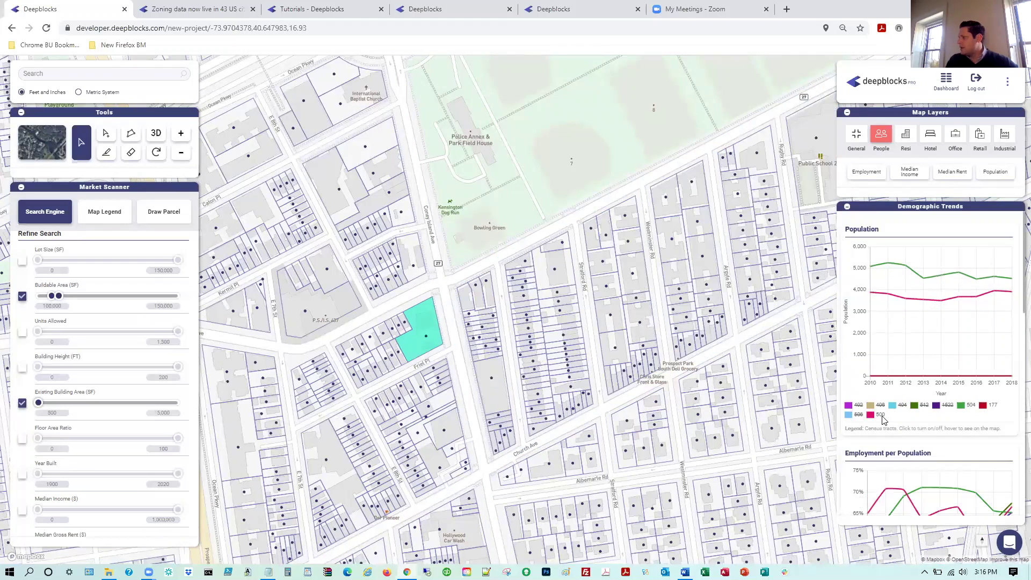
pyautogui.click(884, 417)
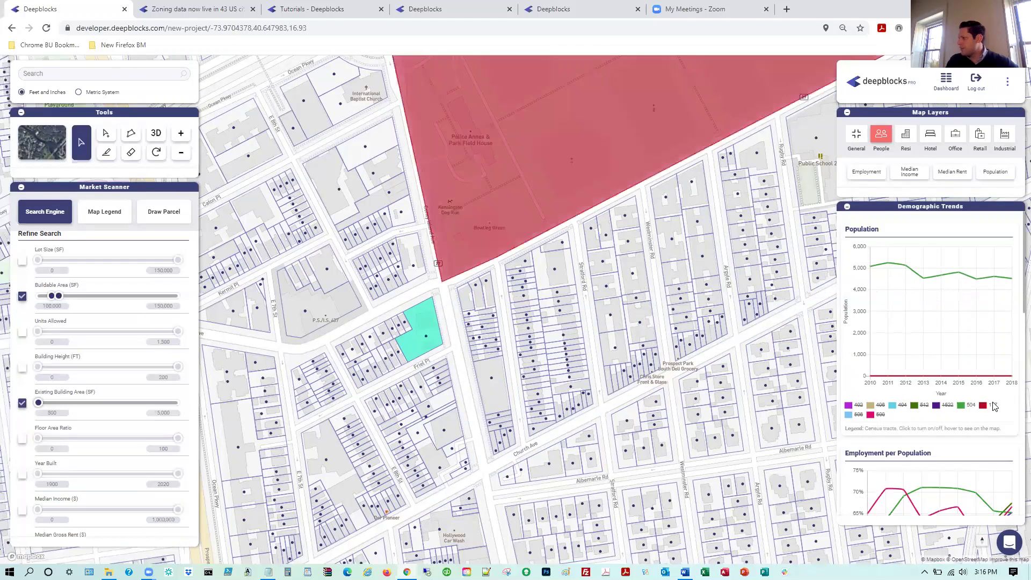
pyautogui.click(993, 406)
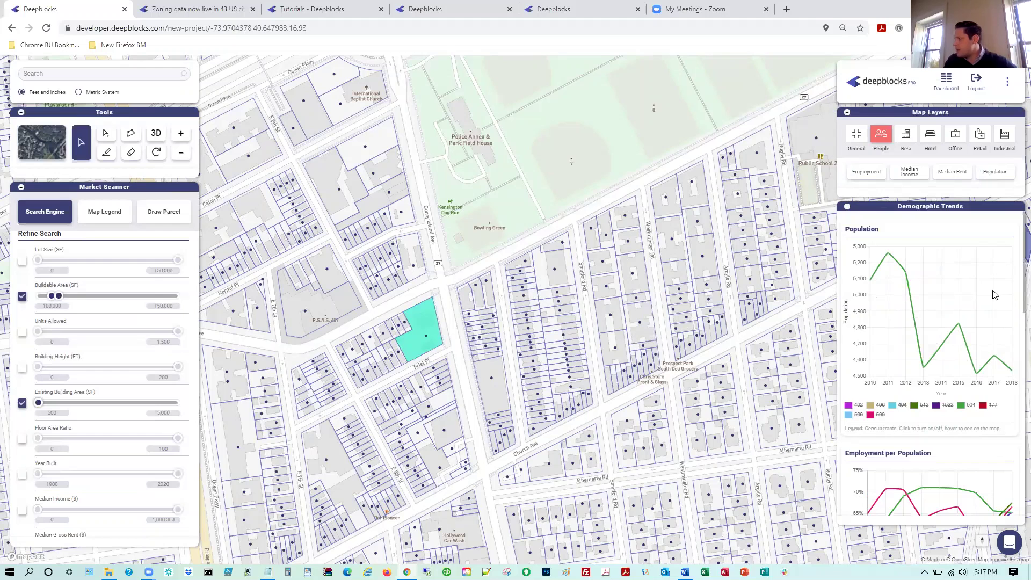
# Step: Reduce the Employment per Population chart to tract 504 and the United States, and inspect the tract's yearly values
pyautogui.scroll(-4, 975, 322)
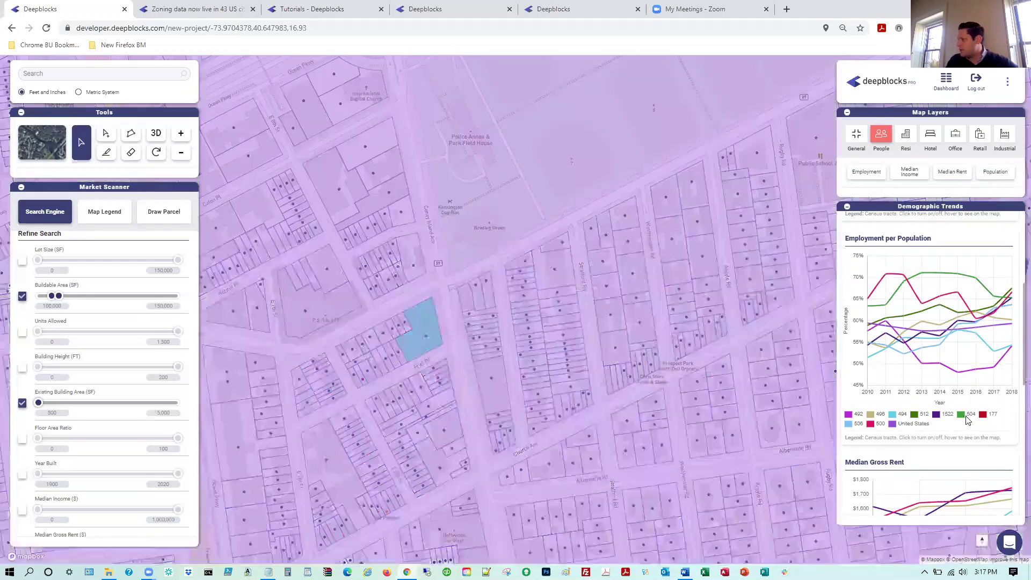
pyautogui.moveTo(952, 419)
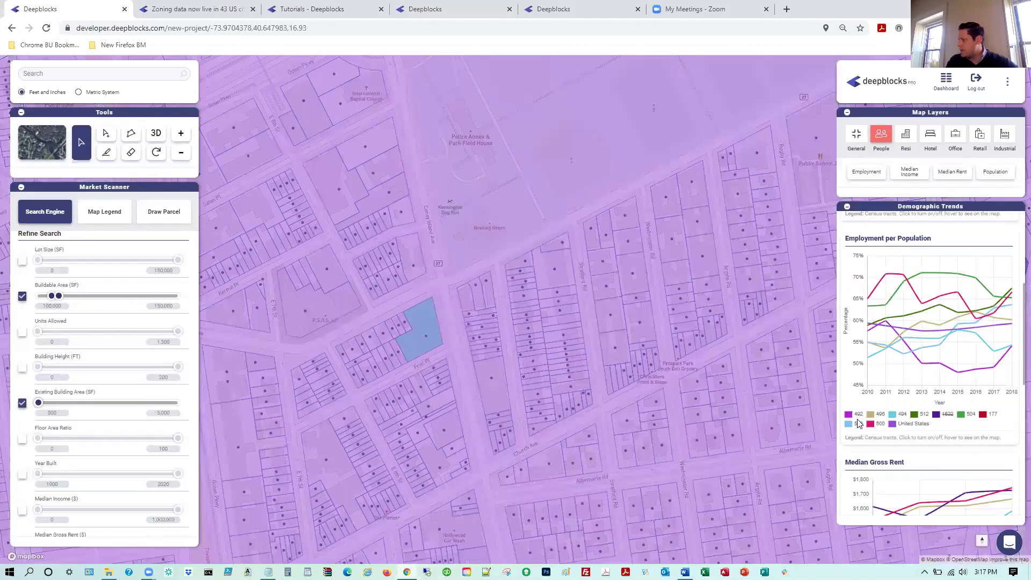
pyautogui.click(859, 414)
pyautogui.click(880, 414)
pyautogui.click(902, 414)
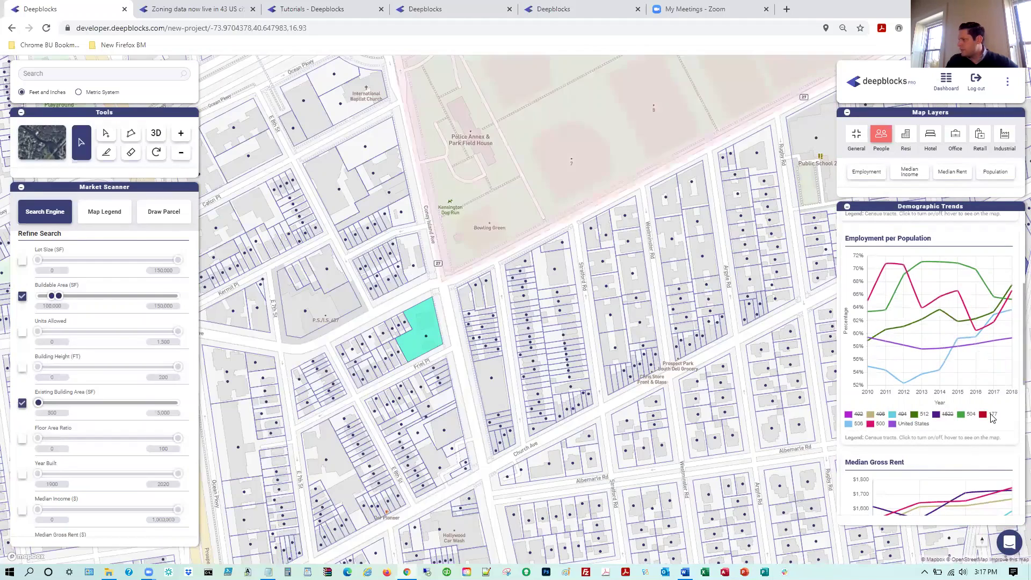
pyautogui.click(993, 416)
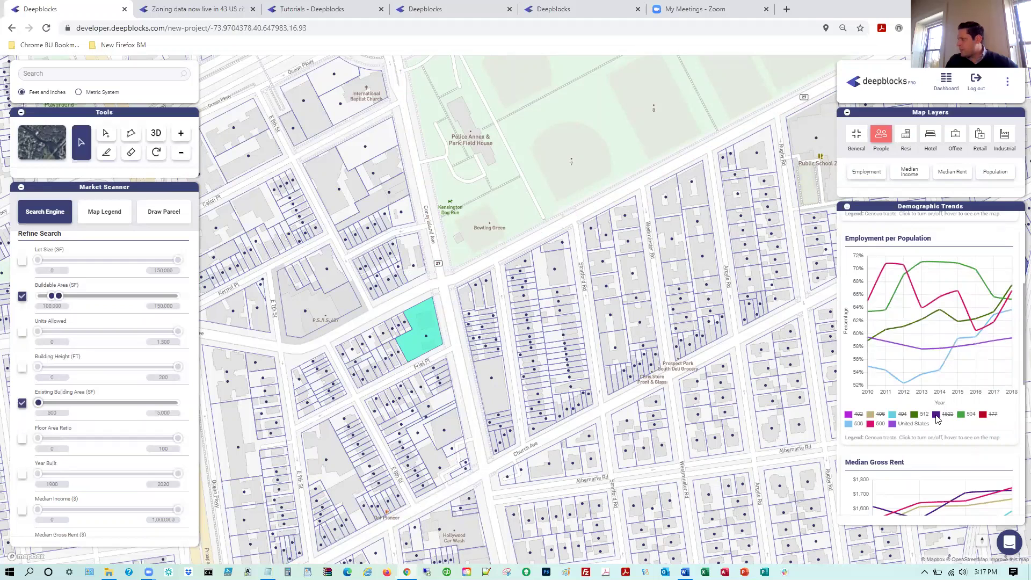
pyautogui.click(923, 415)
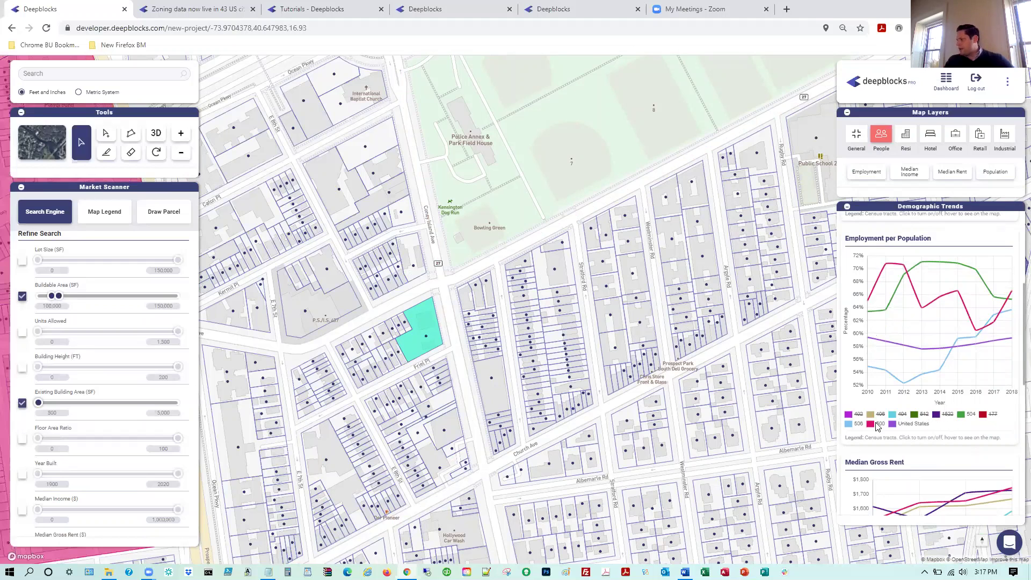
pyautogui.click(881, 424)
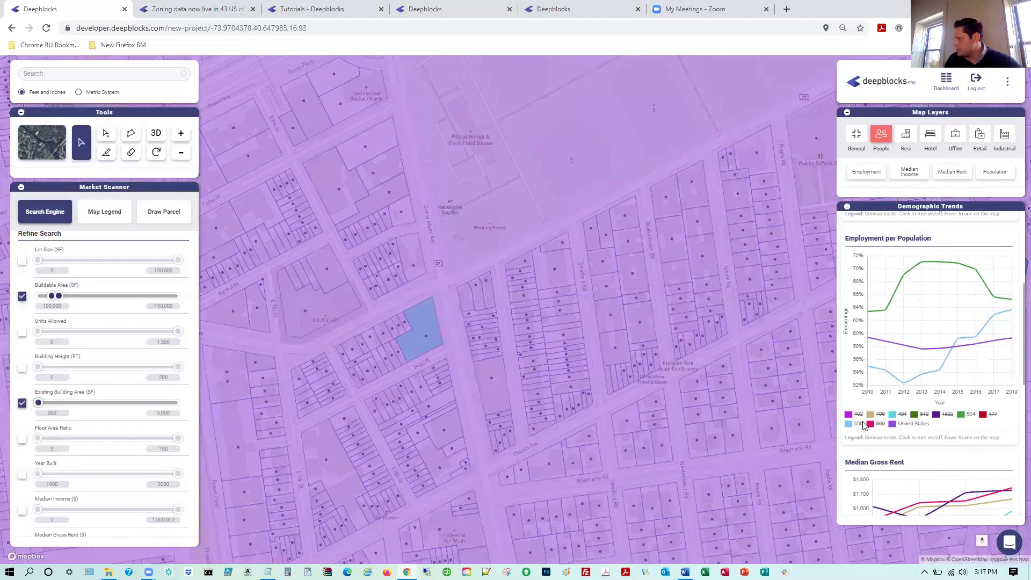
pyautogui.click(863, 423)
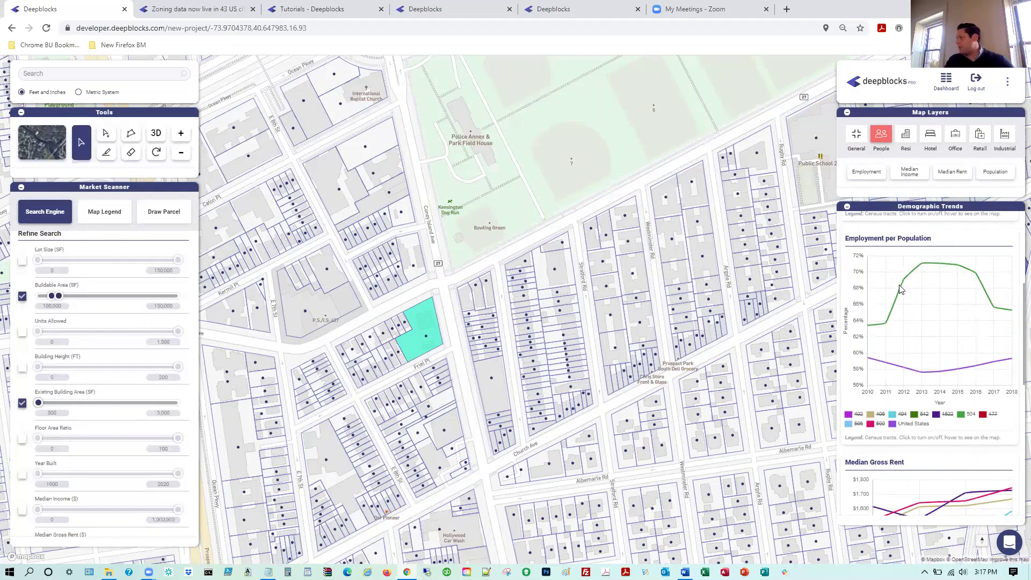
pyautogui.moveTo(915, 275)
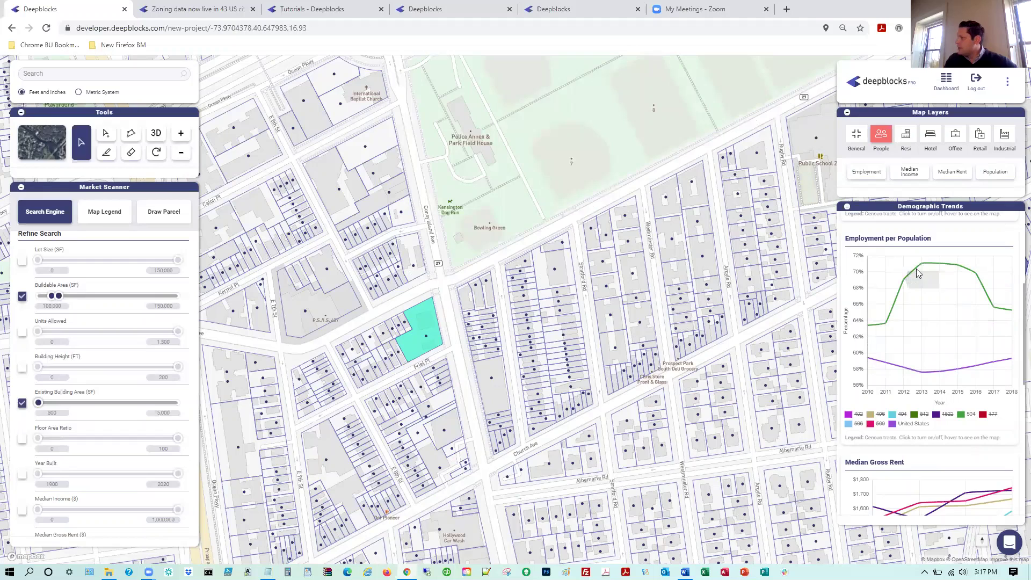
pyautogui.moveTo(996, 312)
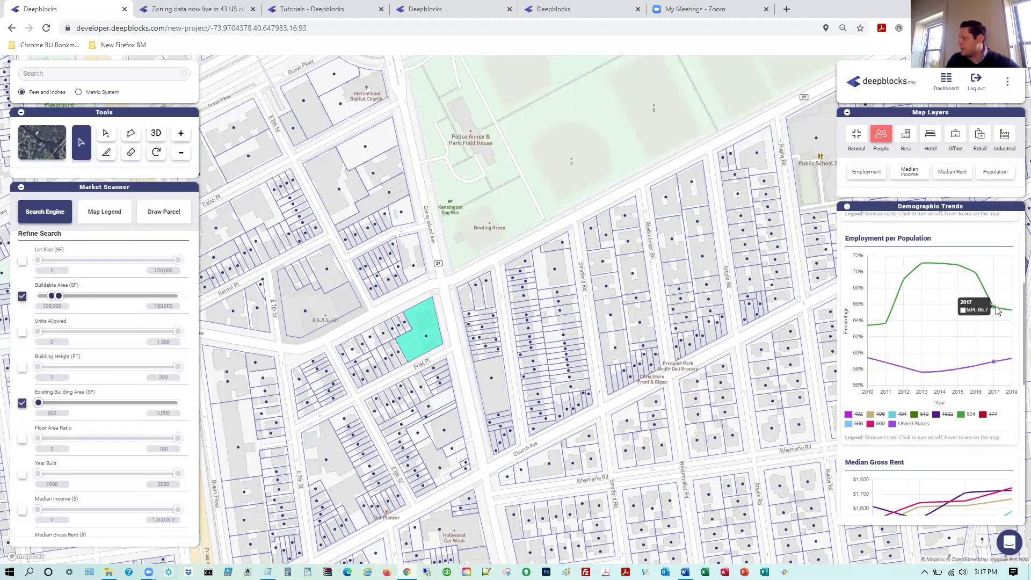
# Step: Select the matching parcel beside Friel Place to read its property data, and view the site in Street View before closing it
pyautogui.click(424, 335)
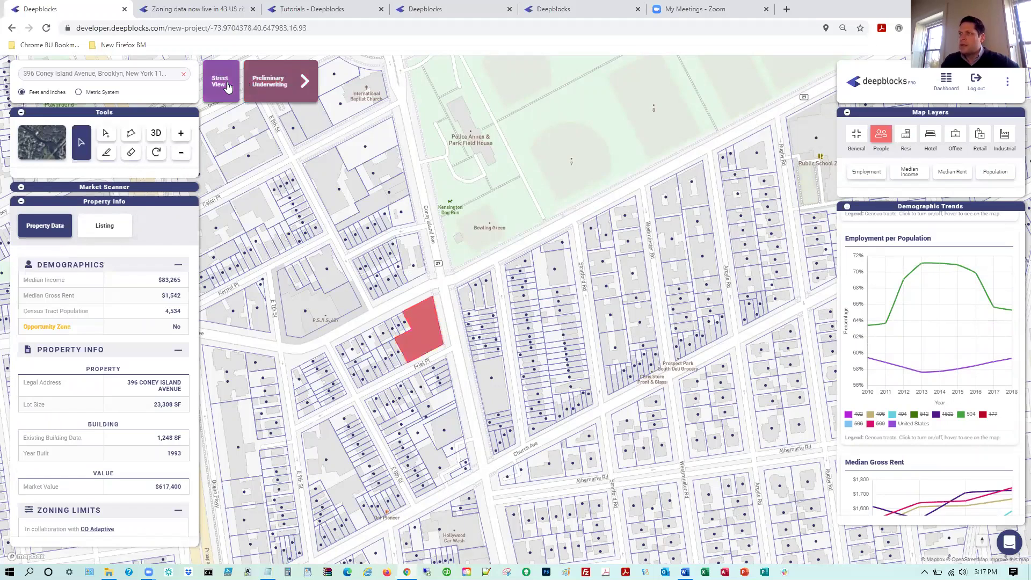
pyautogui.click(227, 81)
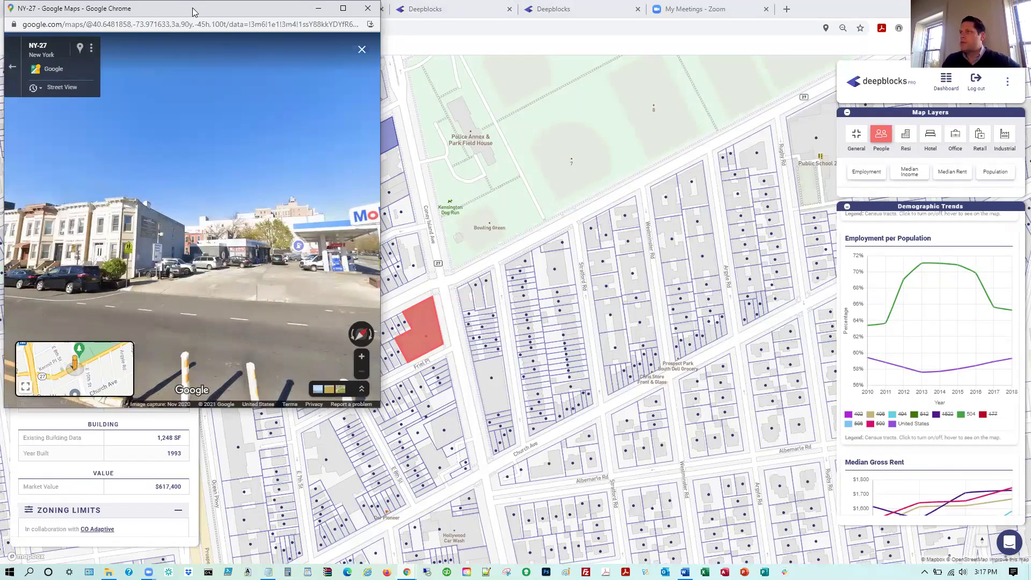
pyautogui.moveTo(194, 11); pyautogui.dragTo(206, 34)
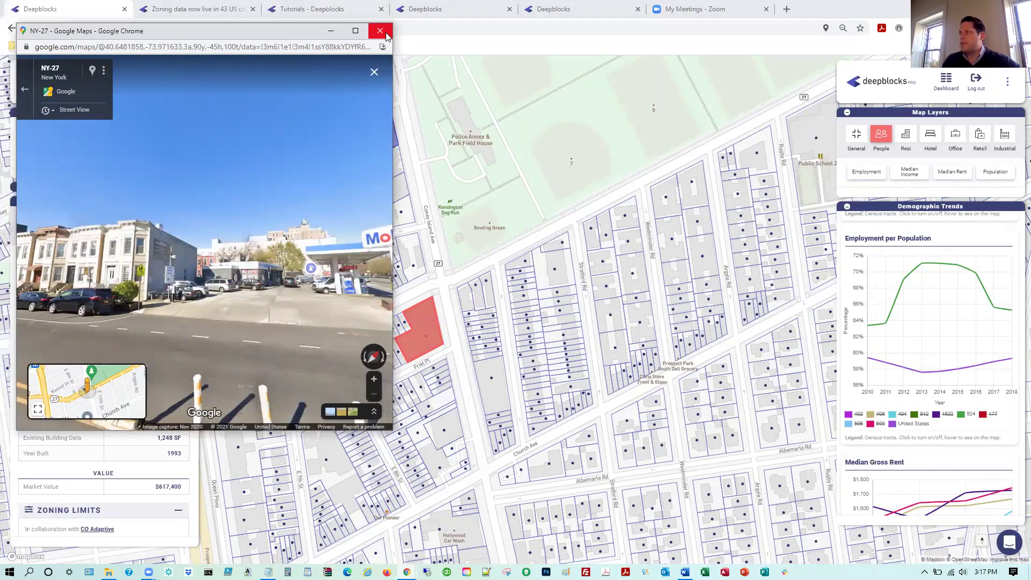
pyautogui.click(385, 32)
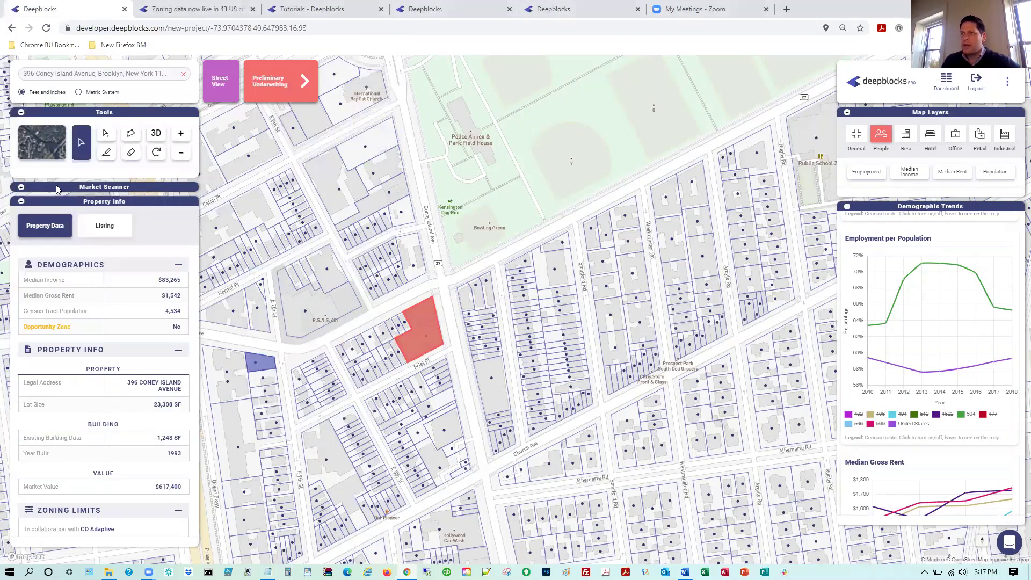
# Step: Return to the Market Scanner's search filters and set the existing building area maximum to 10,000 SF
pyautogui.click(22, 187)
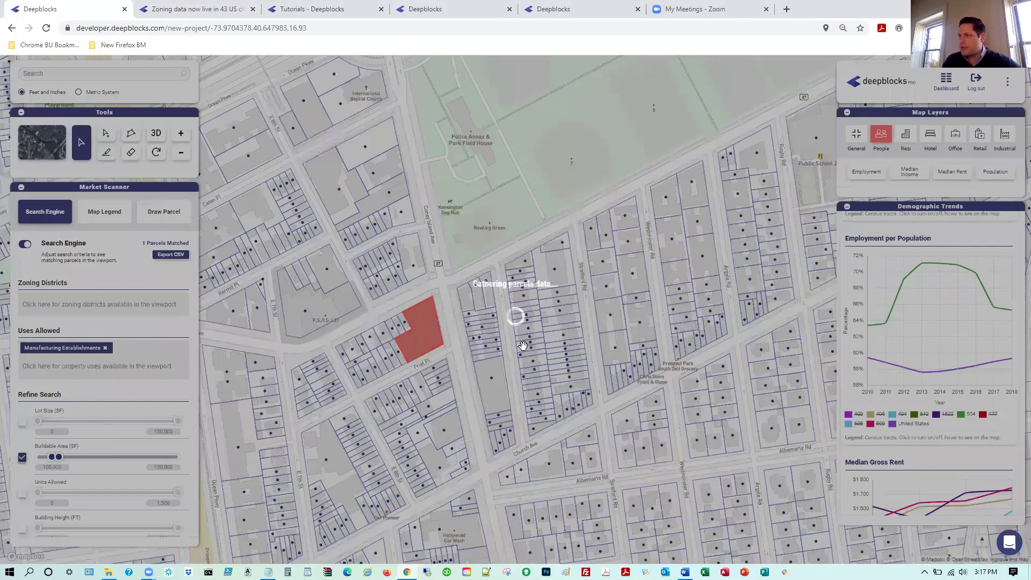
pyautogui.scroll(-1, 564, 338)
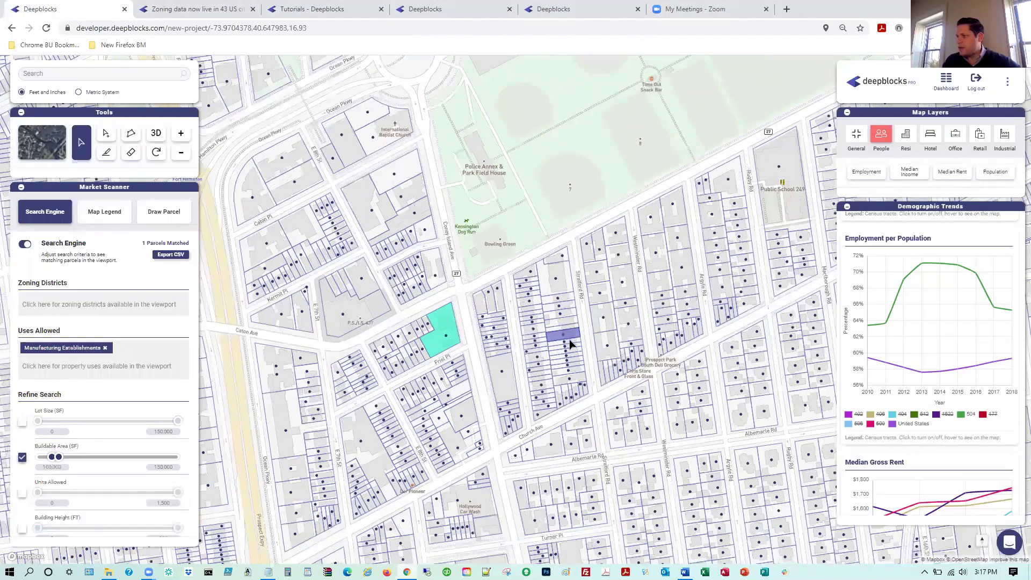
pyautogui.scroll(-1, 566, 341)
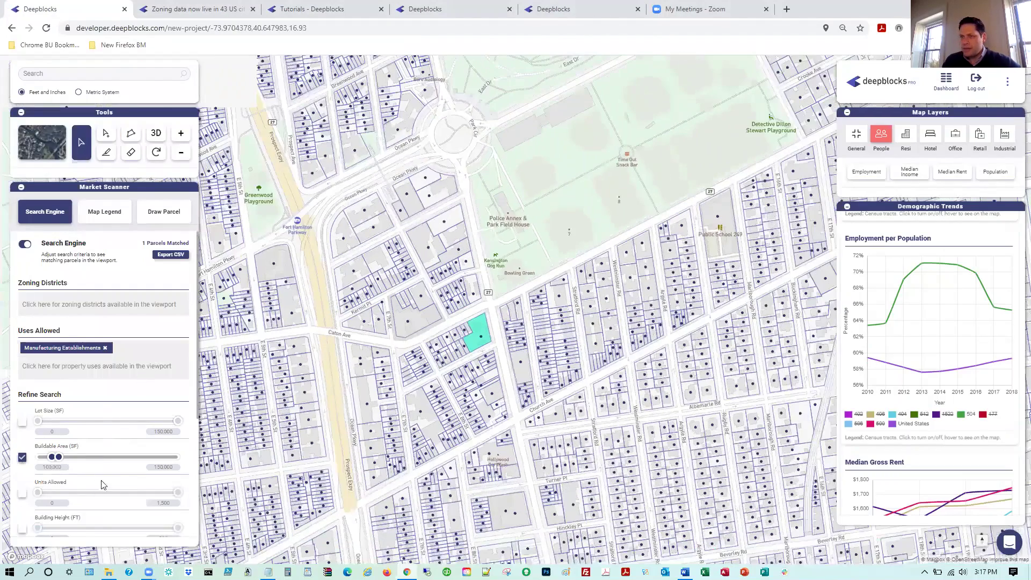
pyautogui.scroll(-2, 163, 447)
pyautogui.click(22, 456)
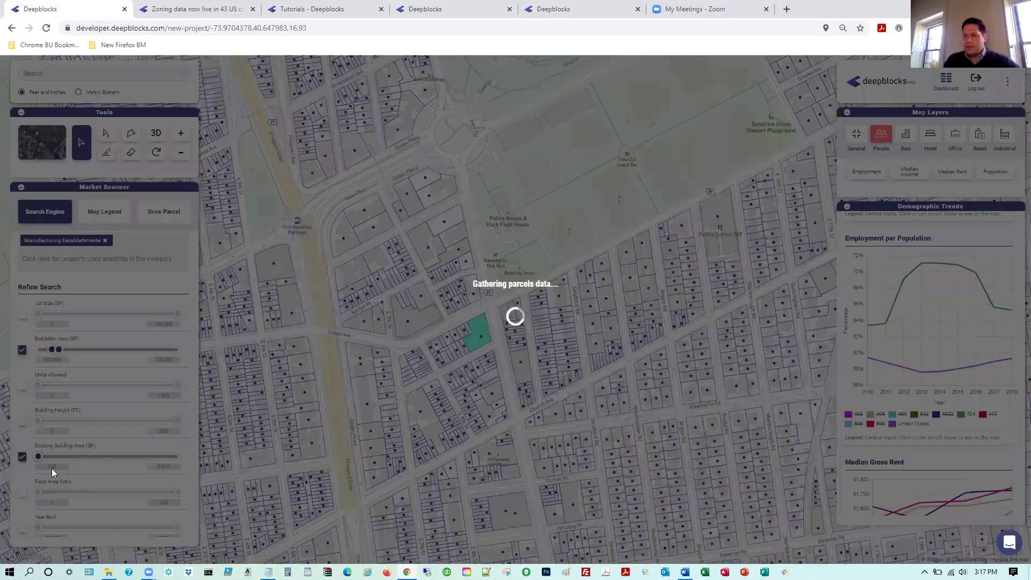
pyautogui.doubleClick(159, 466)
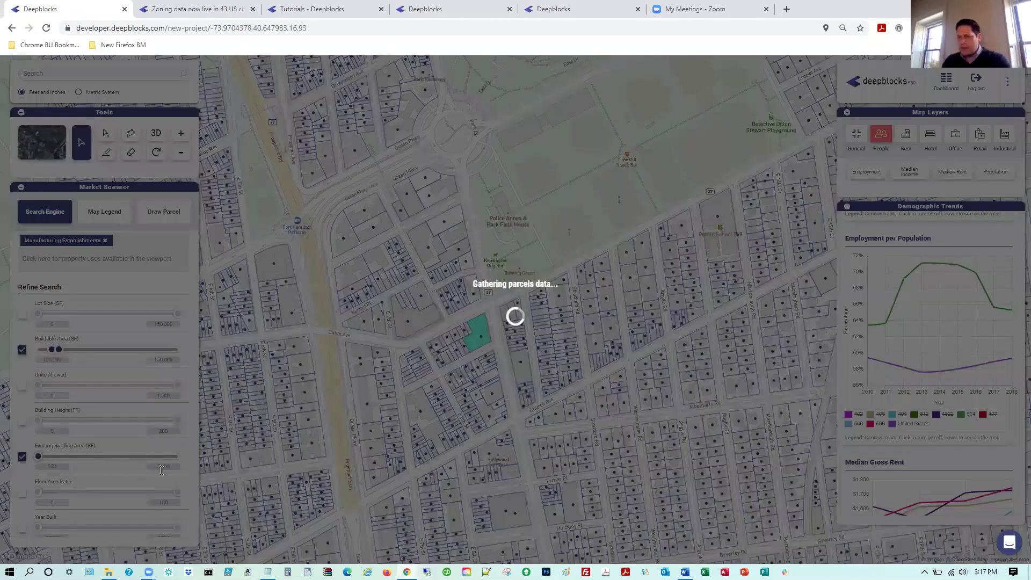
pyautogui.write('1')
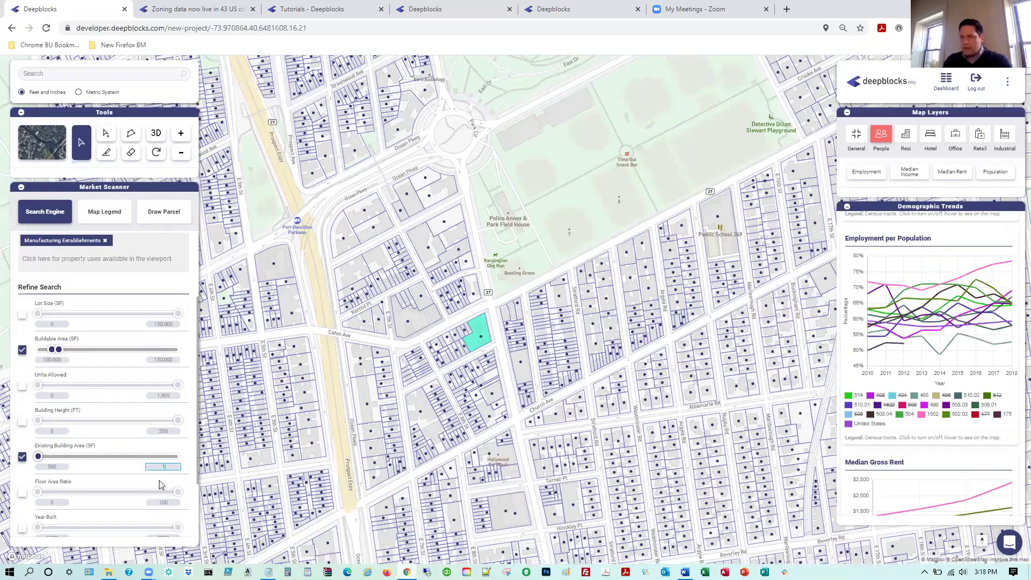
pyautogui.write('0,000')
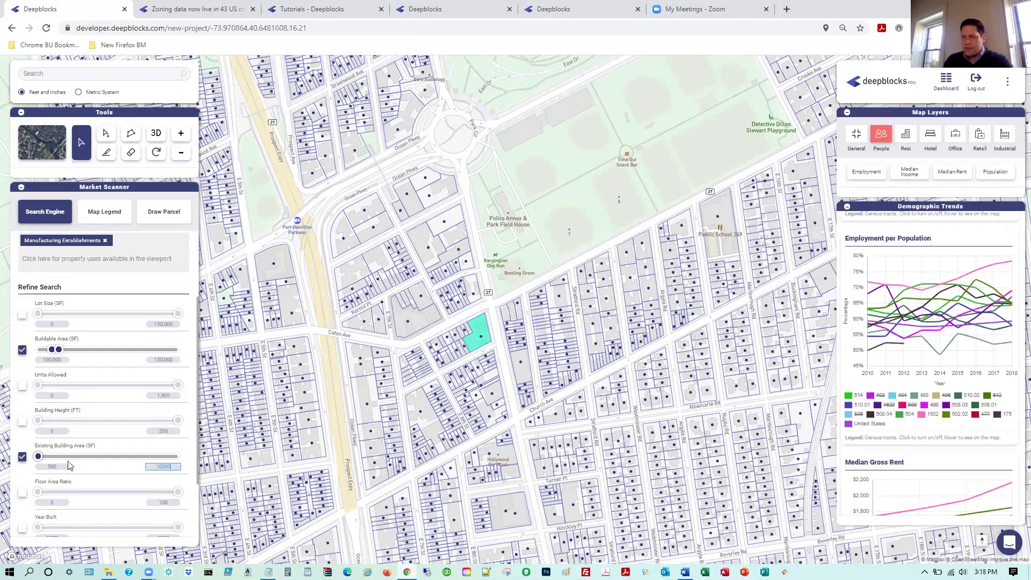
pyautogui.press('Tab')
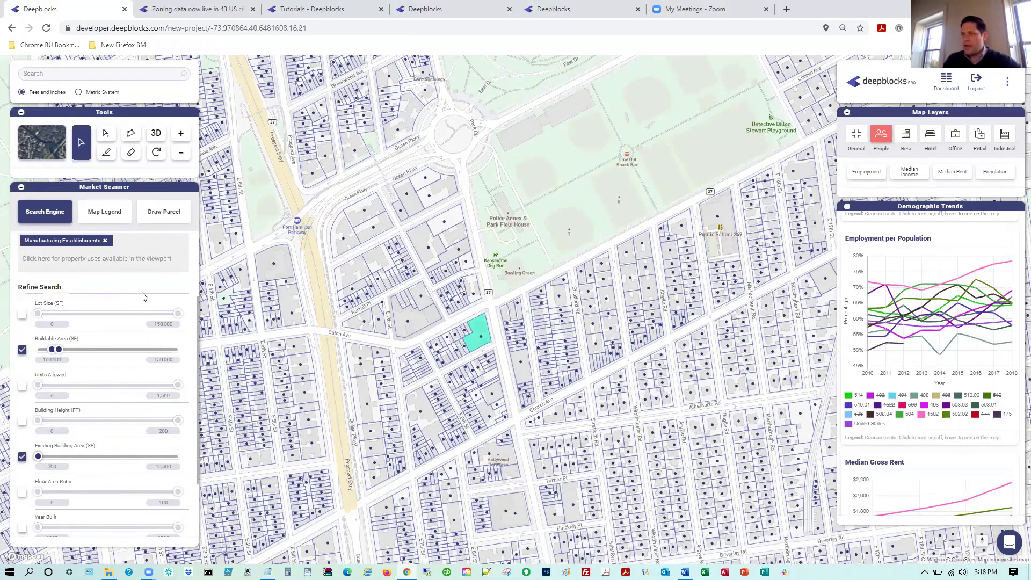
# Step: Survey the wider map from Friel Place eastward across Kensington and Flatbush for parcels matching the search
pyautogui.scroll(3, 142, 294)
pyautogui.scroll(-1, 160, 305)
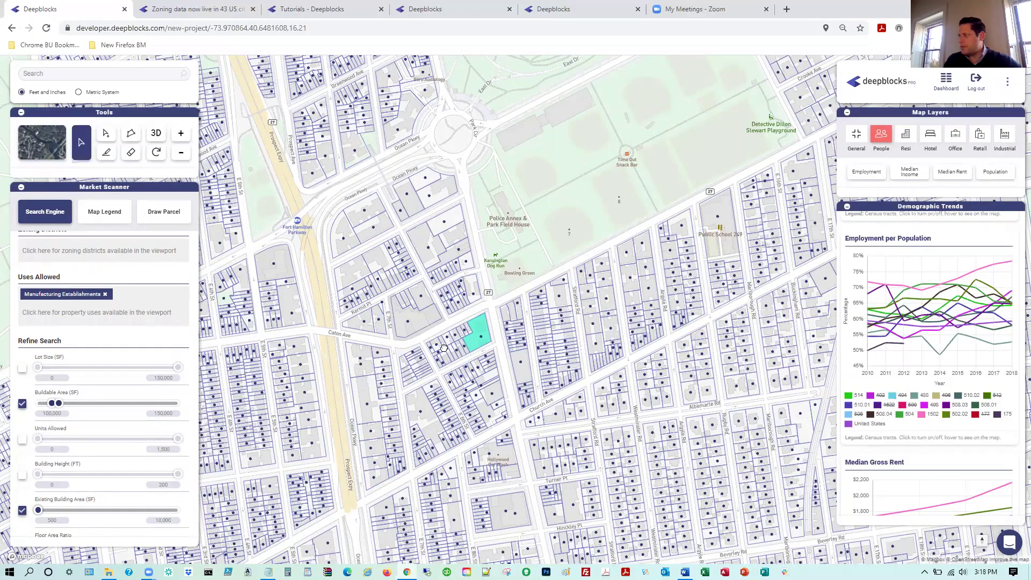
pyautogui.moveTo(443, 347); pyautogui.dragTo(379, 334)
pyautogui.moveTo(366, 258); pyautogui.dragTo(283, 198)
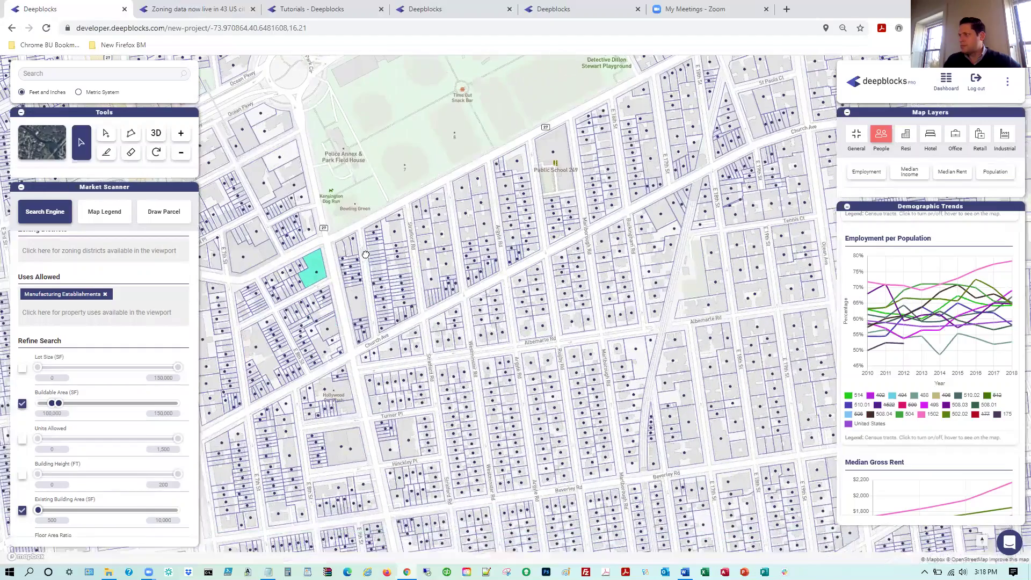
pyautogui.scroll(-2, 477, 299)
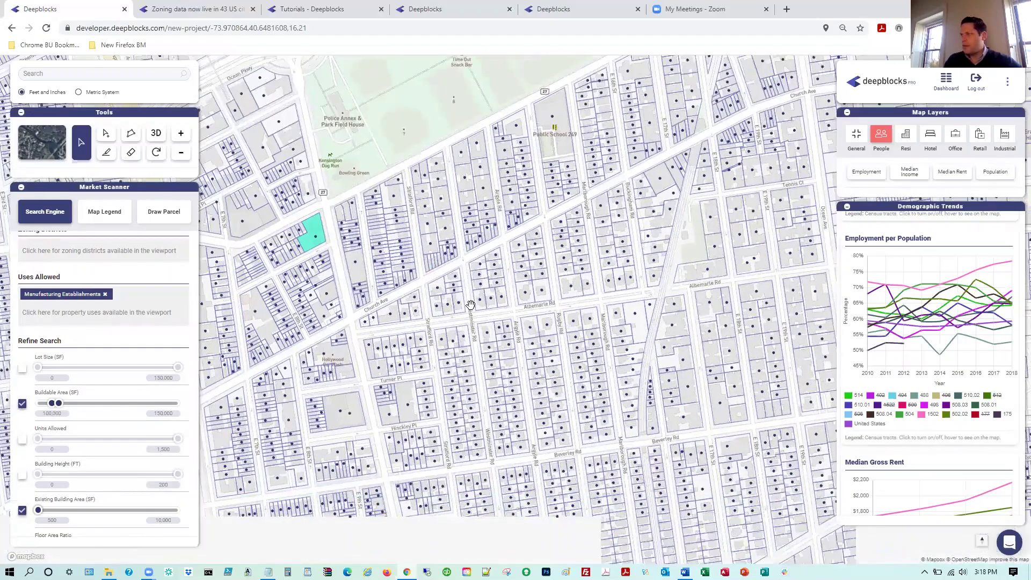
pyautogui.scroll(-1, 494, 300)
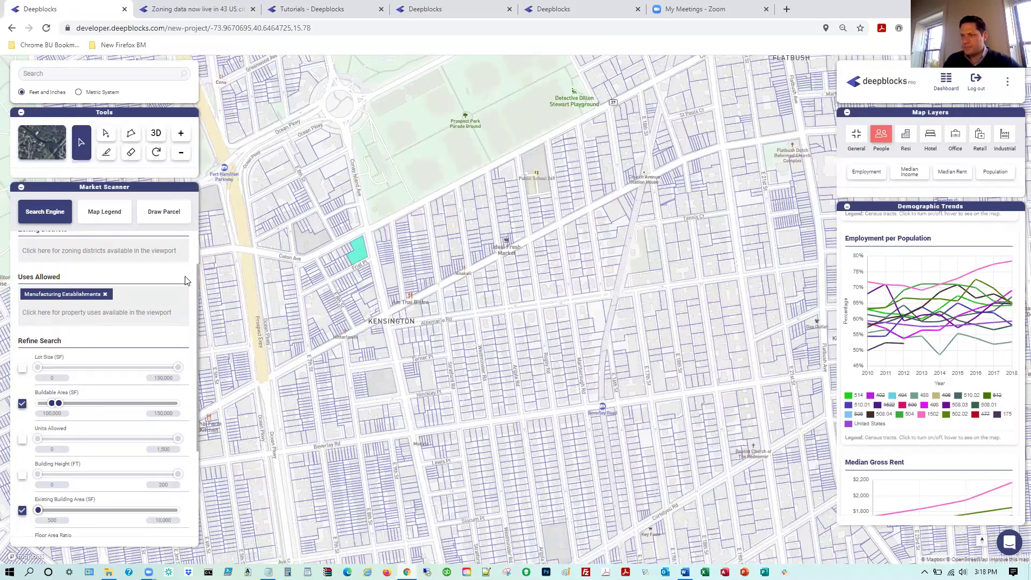
pyautogui.scroll(1, 185, 280)
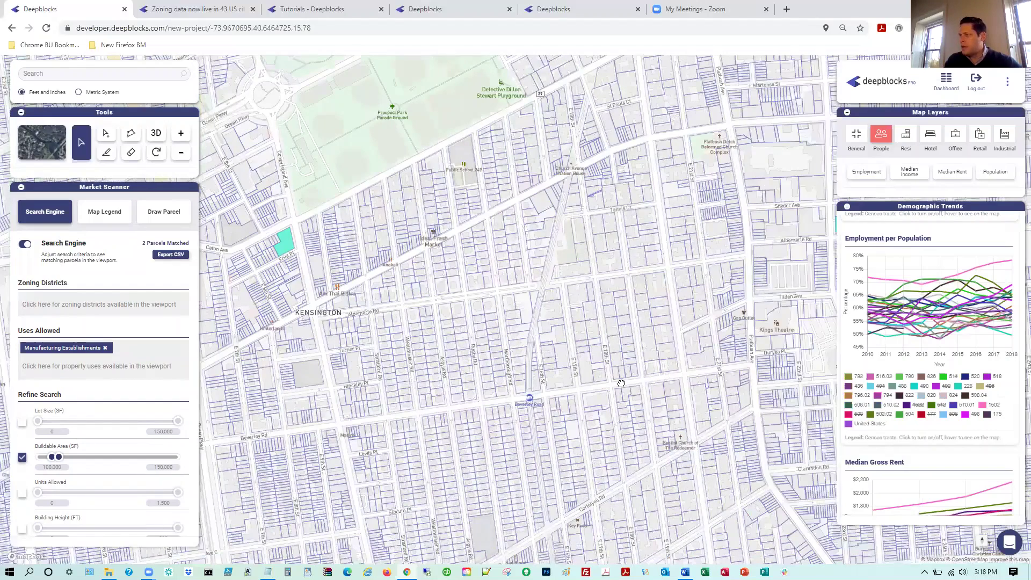
pyautogui.moveTo(621, 384); pyautogui.dragTo(456, 384)
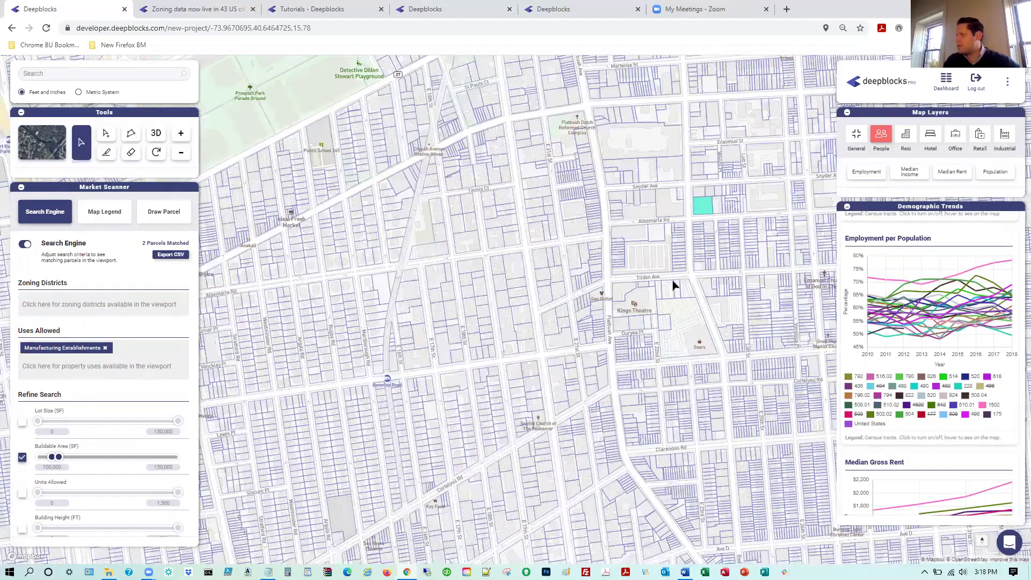
pyautogui.moveTo(672, 281); pyautogui.dragTo(650, 300)
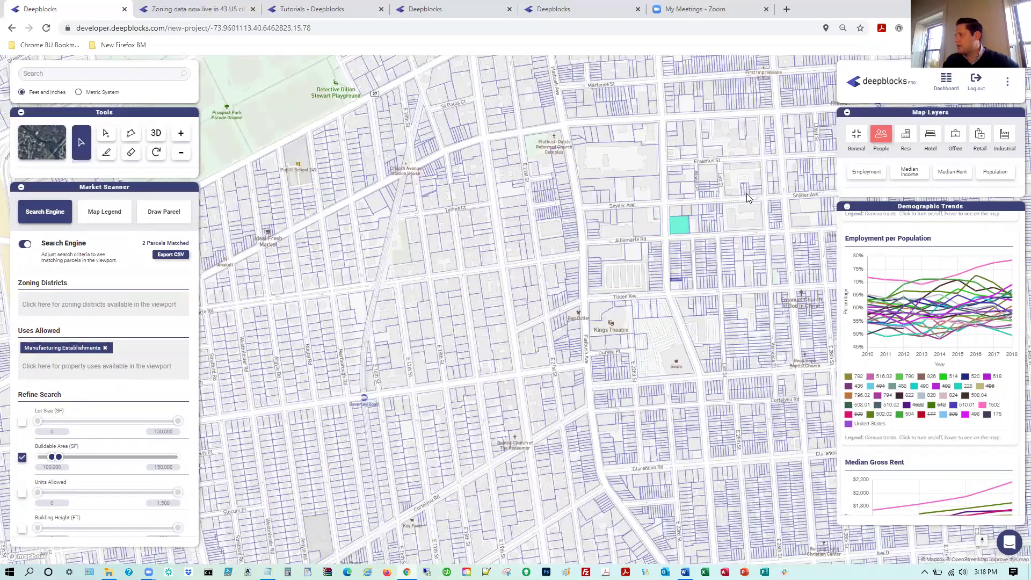
# Step: Examine the matching parcel between Snyder Avenue and Albemarle Road and the blocks surrounding it up close on the map
pyautogui.scroll(1, 698, 191)
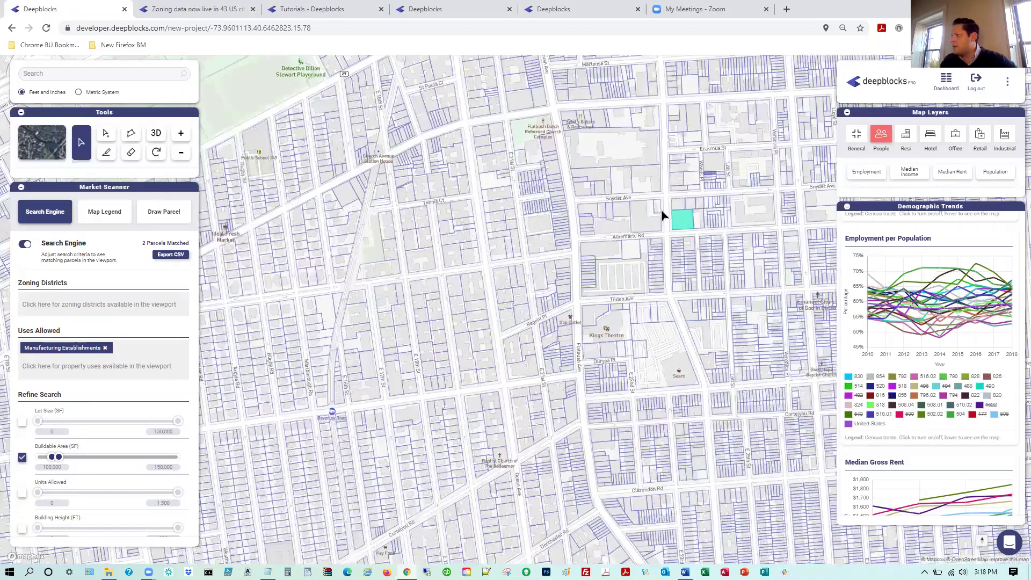
pyautogui.click(660, 209)
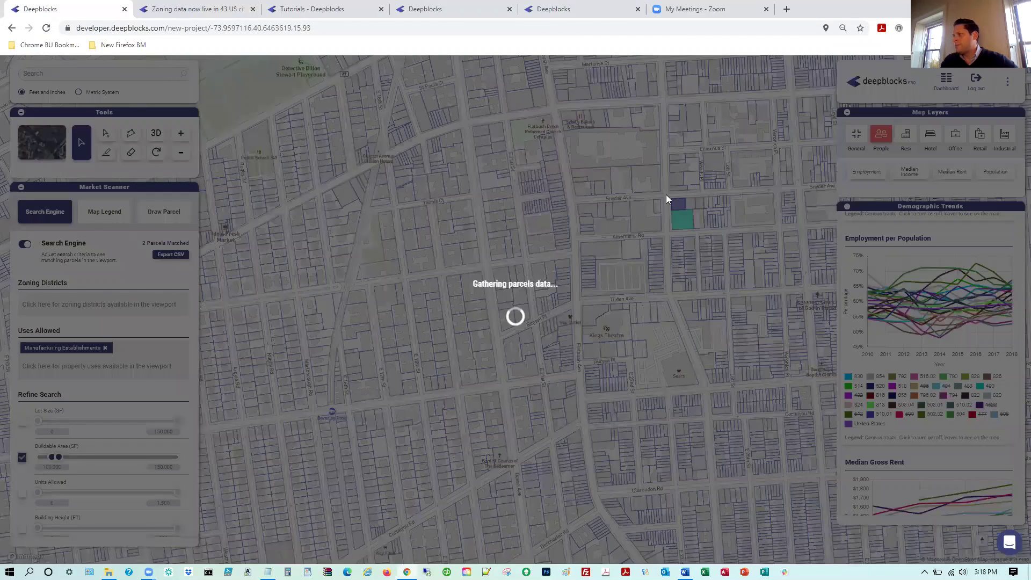
pyautogui.moveTo(666, 194); pyautogui.dragTo(656, 195)
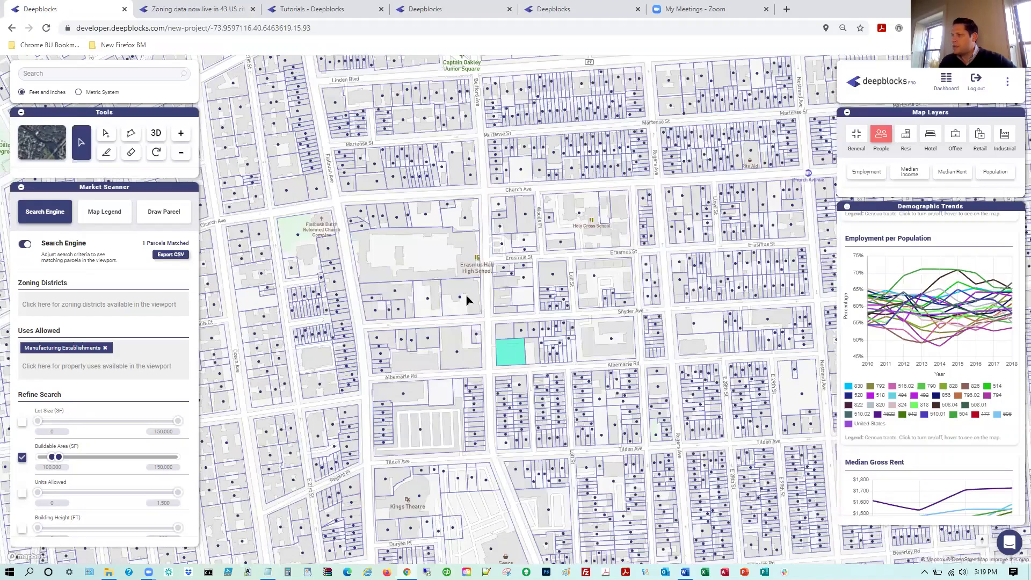
pyautogui.click(466, 295)
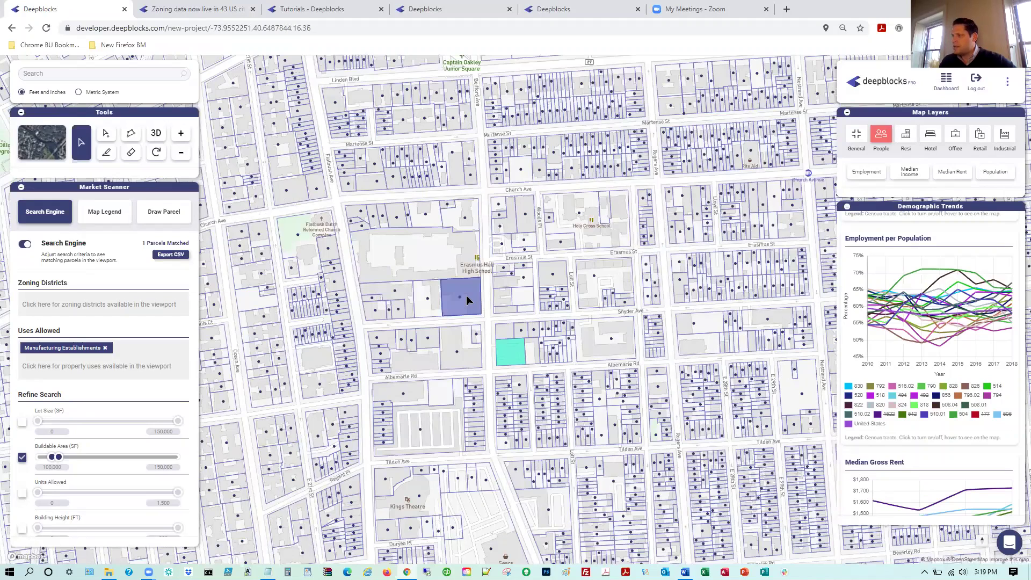
pyautogui.scroll(2, 467, 296)
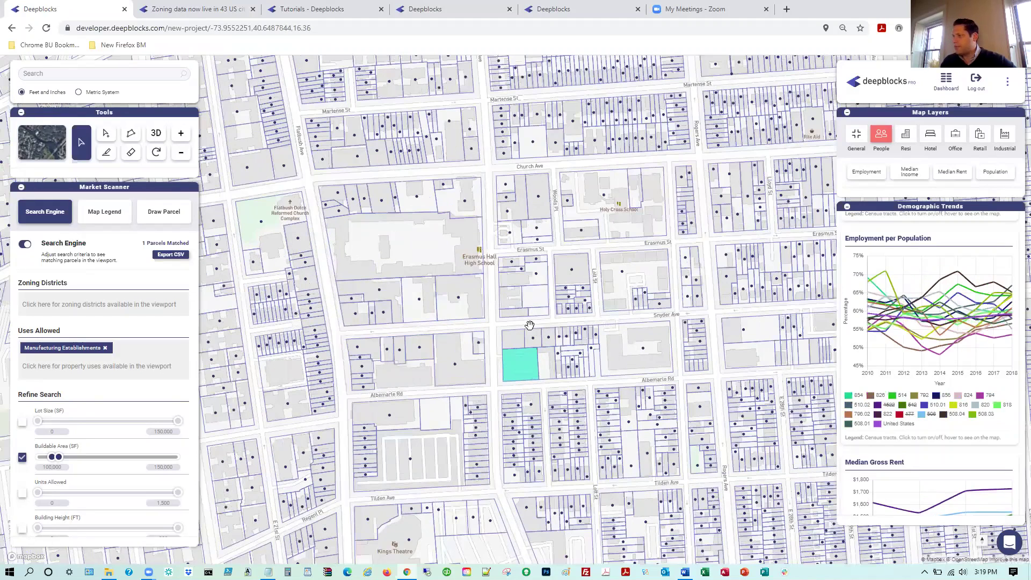
pyautogui.scroll(2, 530, 324)
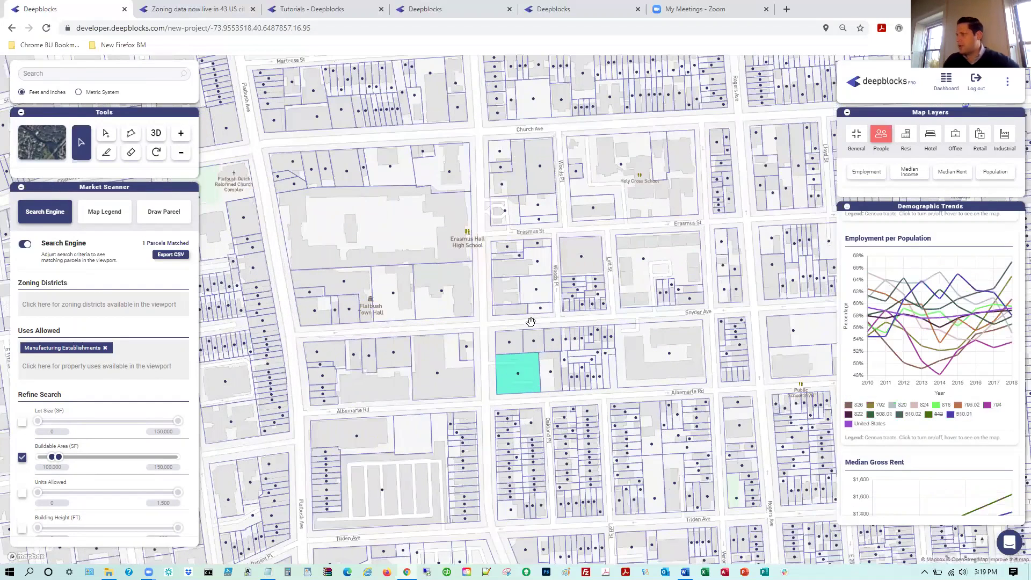
pyautogui.scroll(1, 531, 322)
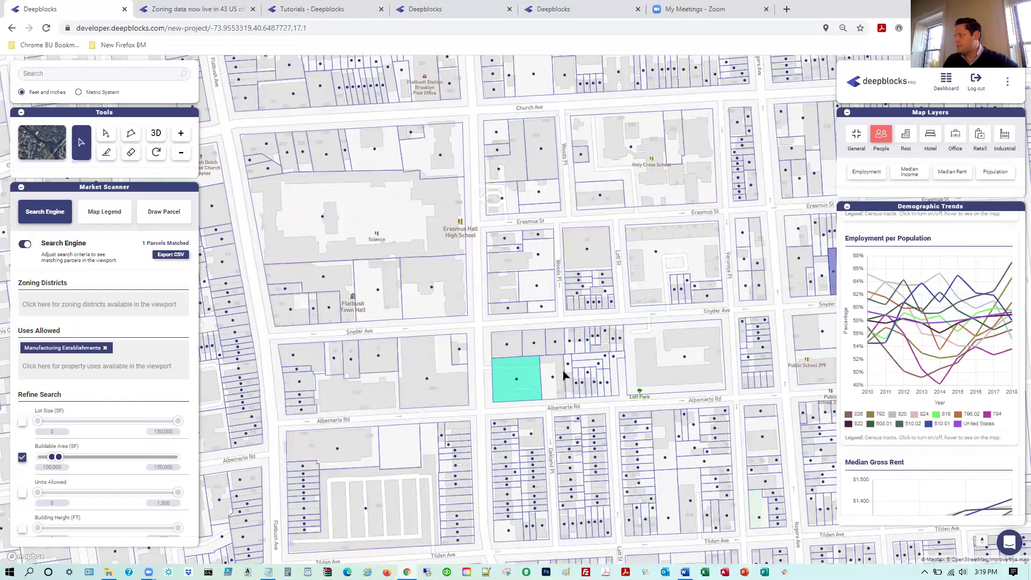
pyautogui.scroll(2, 988, 262)
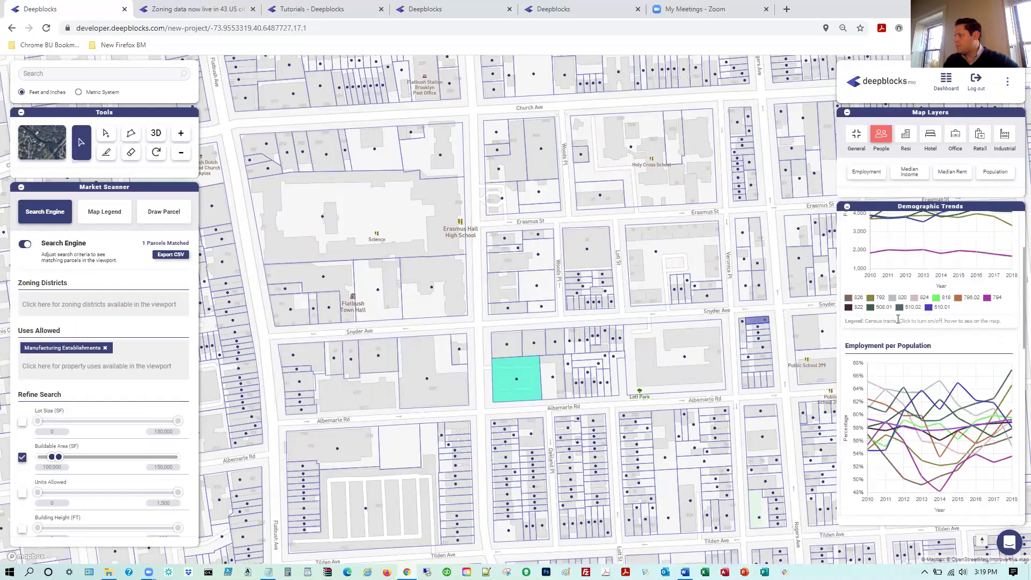
pyautogui.scroll(1, 432, 291)
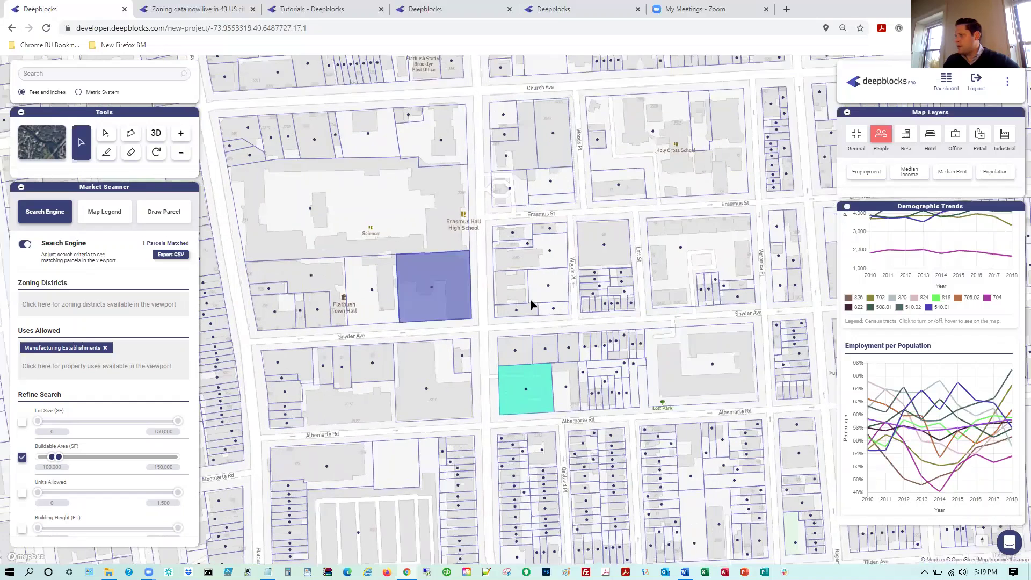
pyautogui.scroll(2, 530, 304)
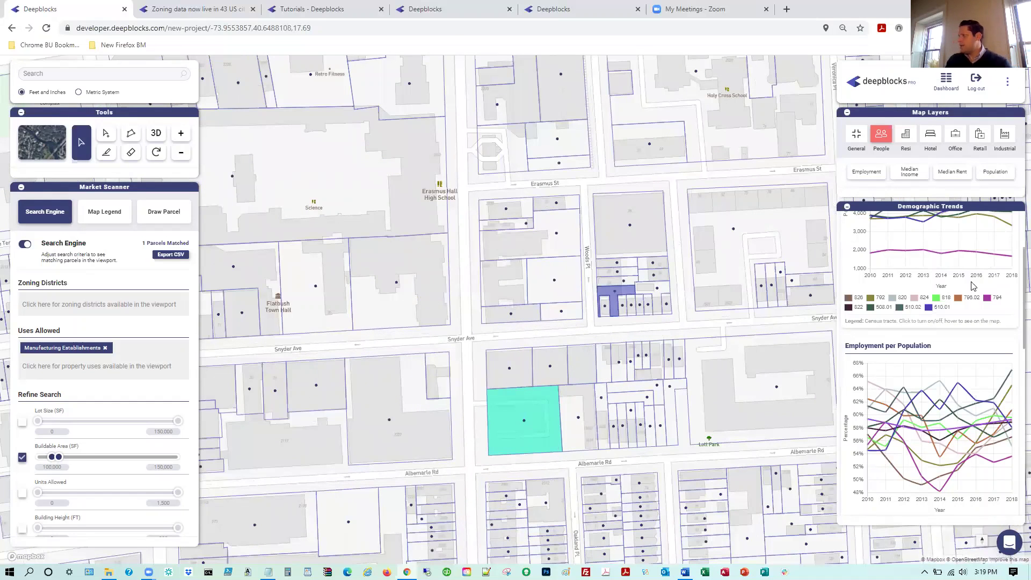
# Step: Reduce the Population chart to census tract 794 by hiding tracts 824, 508.01, 510.02 and 510.01
pyautogui.scroll(2, 960, 278)
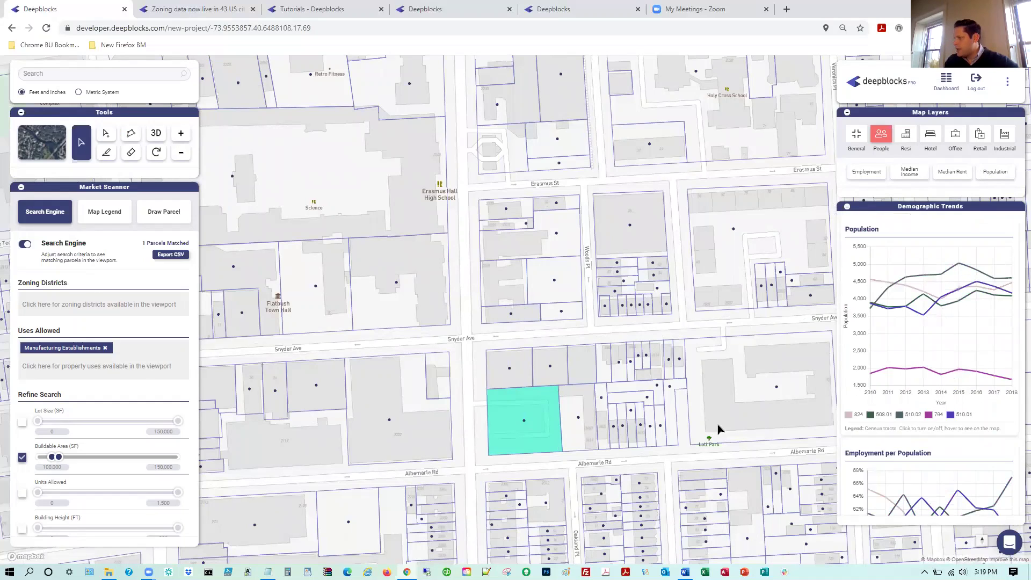
pyautogui.moveTo(849, 419)
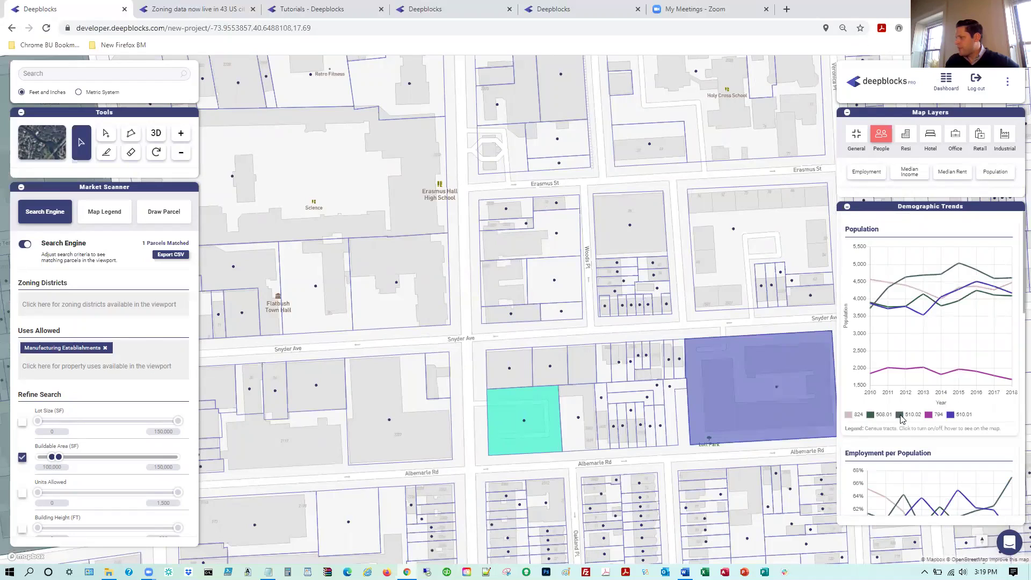
pyautogui.moveTo(931, 419)
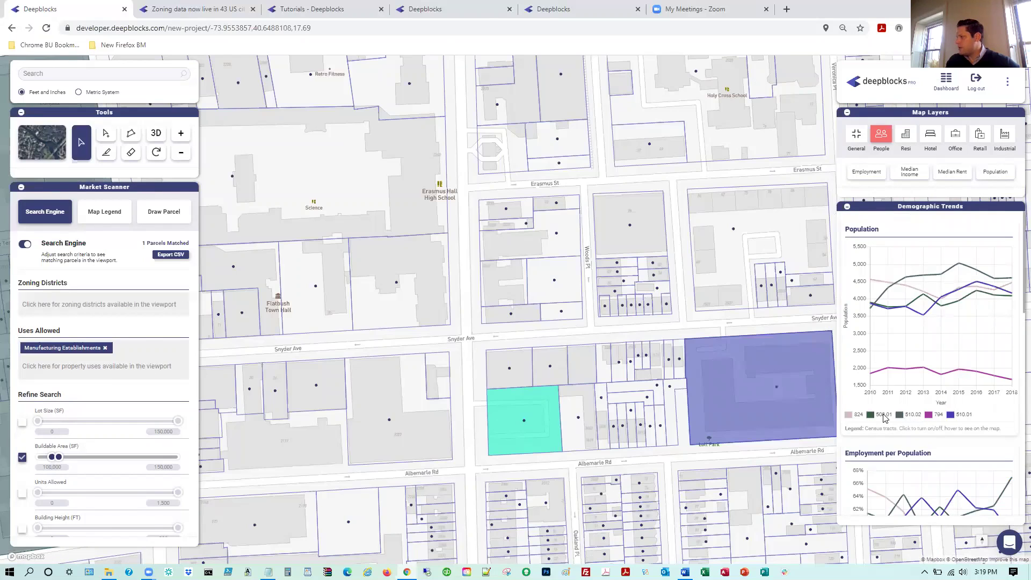
pyautogui.click(883, 415)
pyautogui.click(858, 415)
pyautogui.click(912, 415)
pyautogui.click(966, 416)
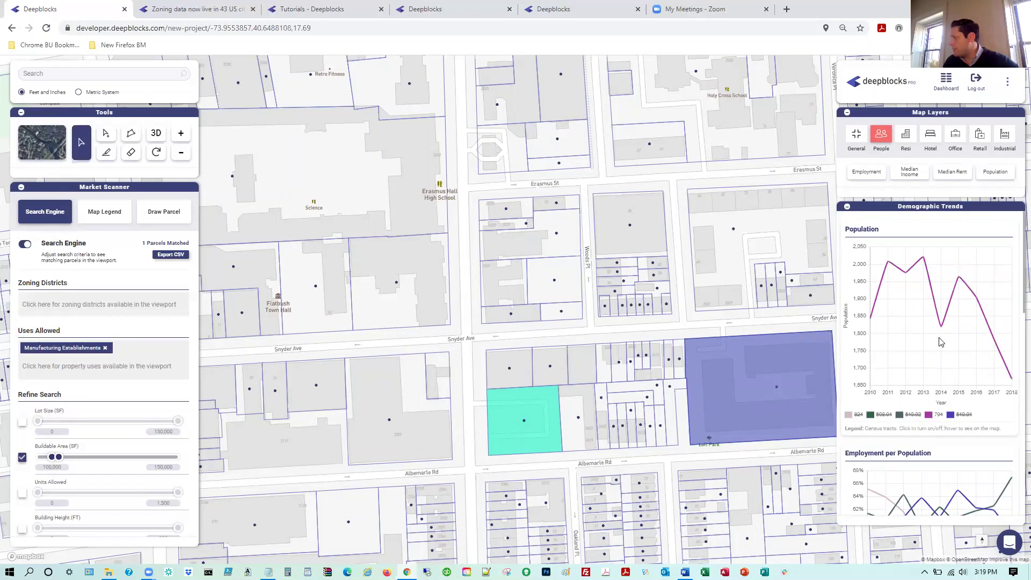
# Step: Reduce the Employment per Population chart to tract 794 and the United States, and inspect the tract's 2013 value
pyautogui.scroll(-3, 944, 344)
pyautogui.scroll(-2, 949, 355)
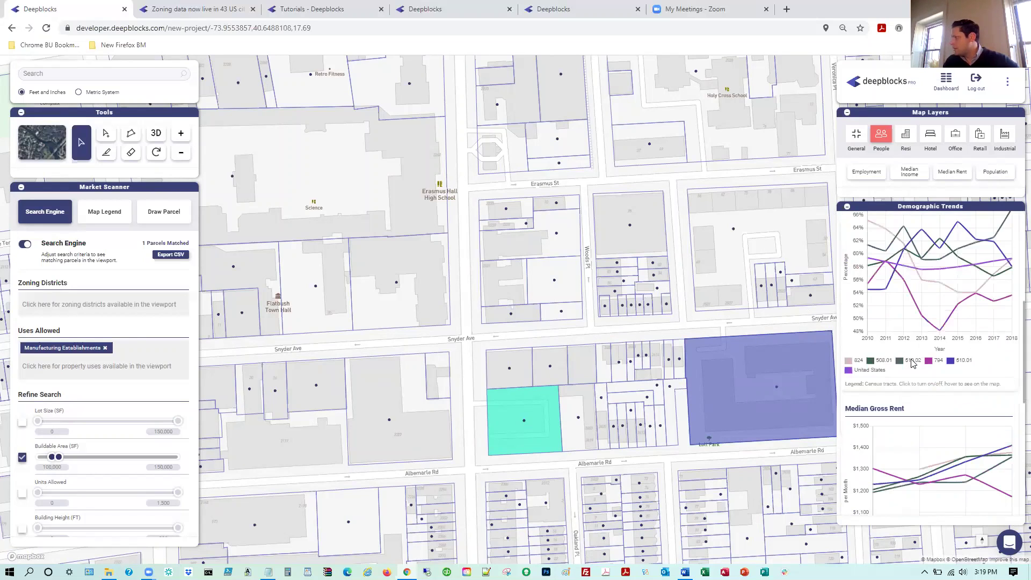
pyautogui.click(897, 361)
pyautogui.click(859, 361)
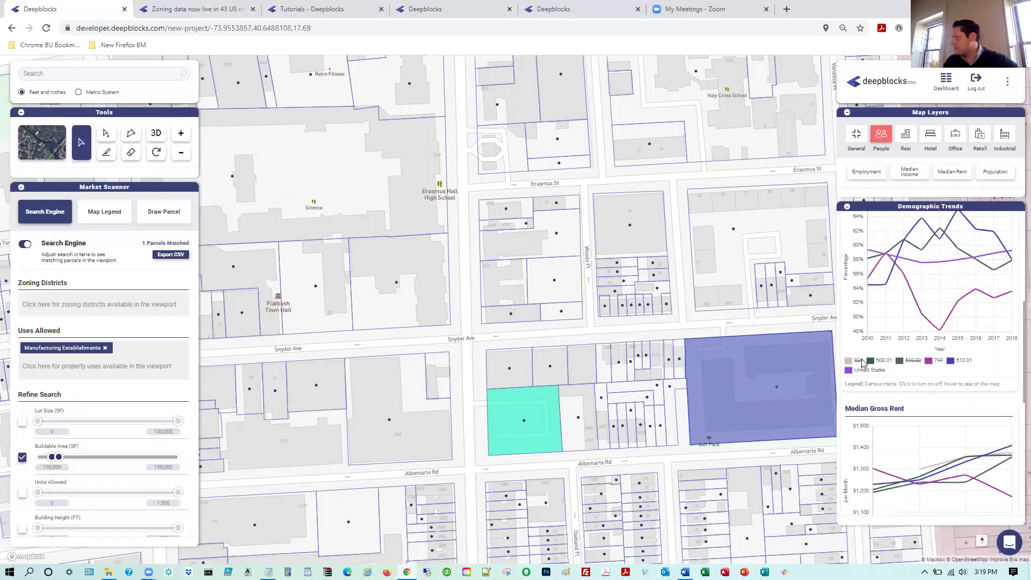
pyautogui.click(883, 361)
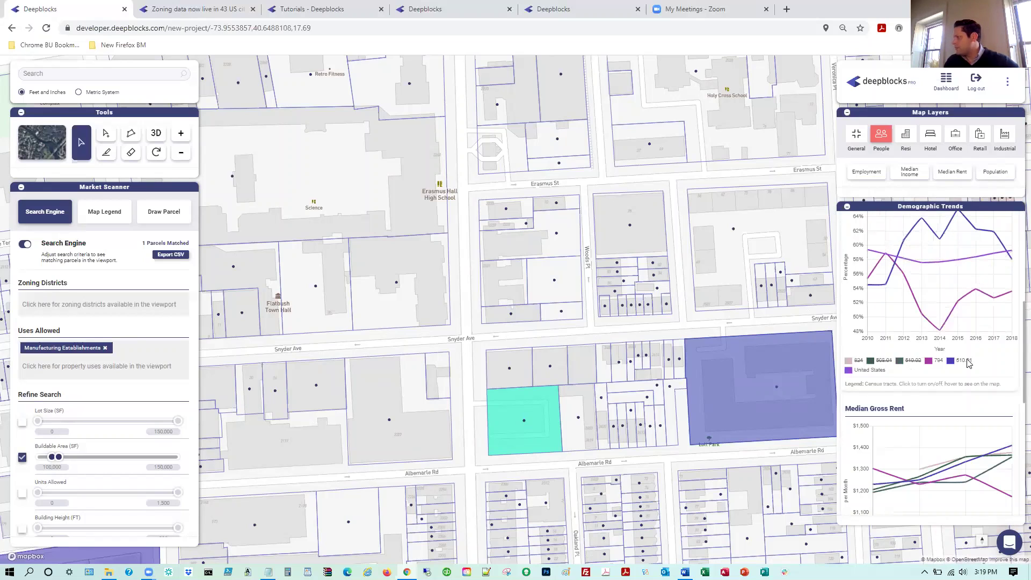
pyautogui.click(943, 362)
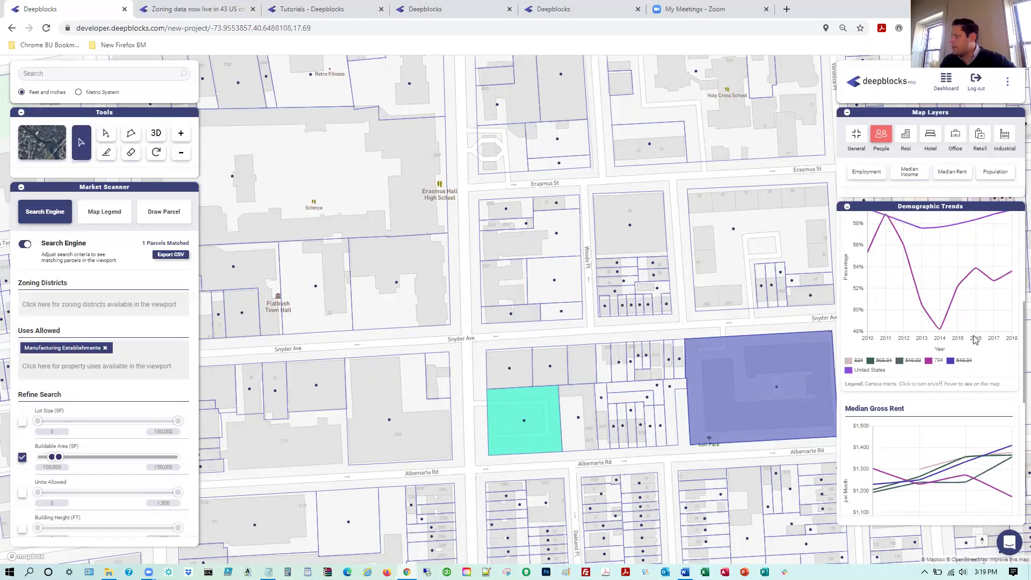
pyautogui.moveTo(922, 311)
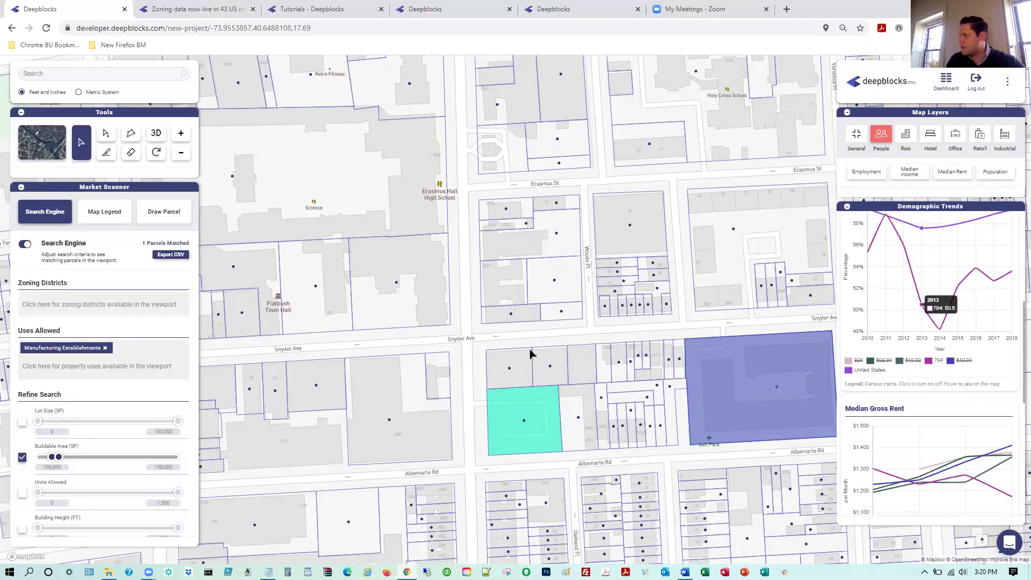
# Step: Select the matching parcel on Albemarle Road to load its property data, and look around the site in Street View before closing it
pyautogui.click(542, 427)
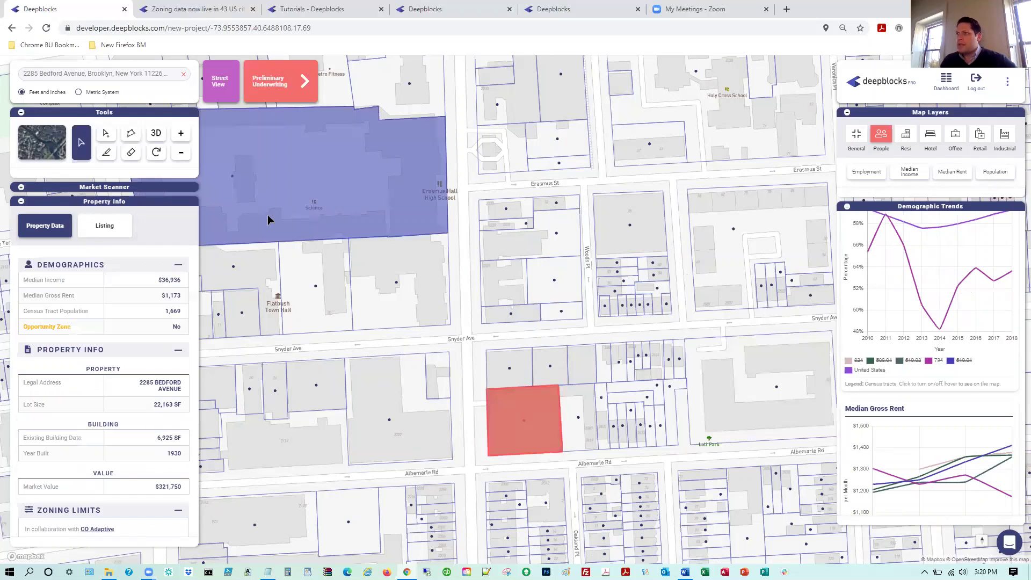
pyautogui.click(222, 82)
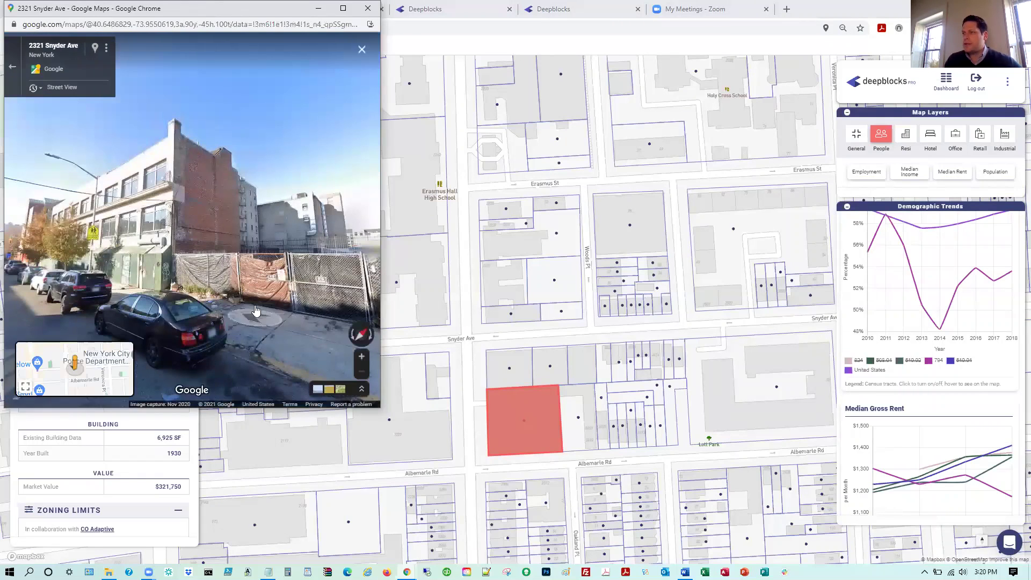
pyautogui.click(251, 287)
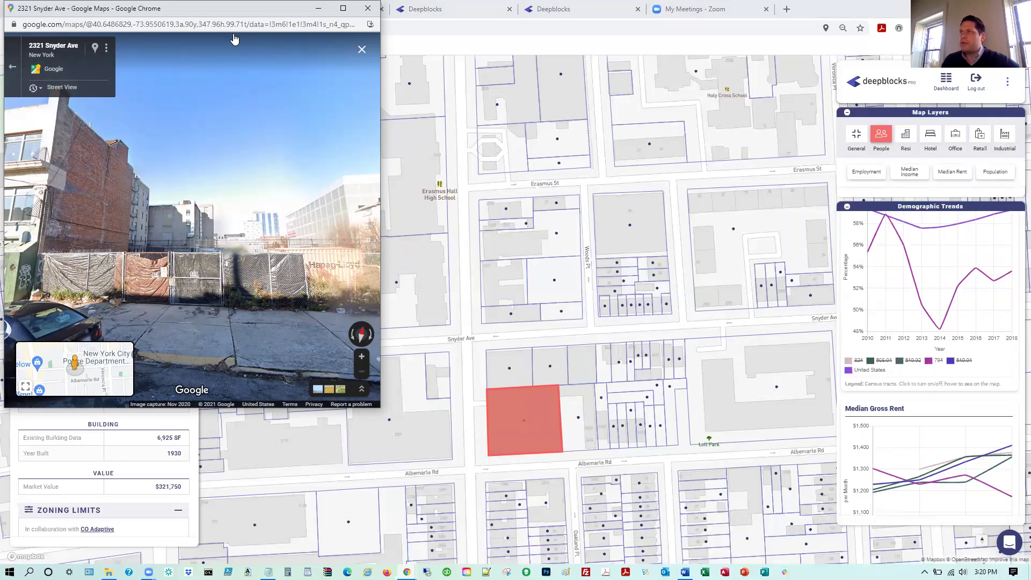
pyautogui.moveTo(342, 8); pyautogui.dragTo(345, 34)
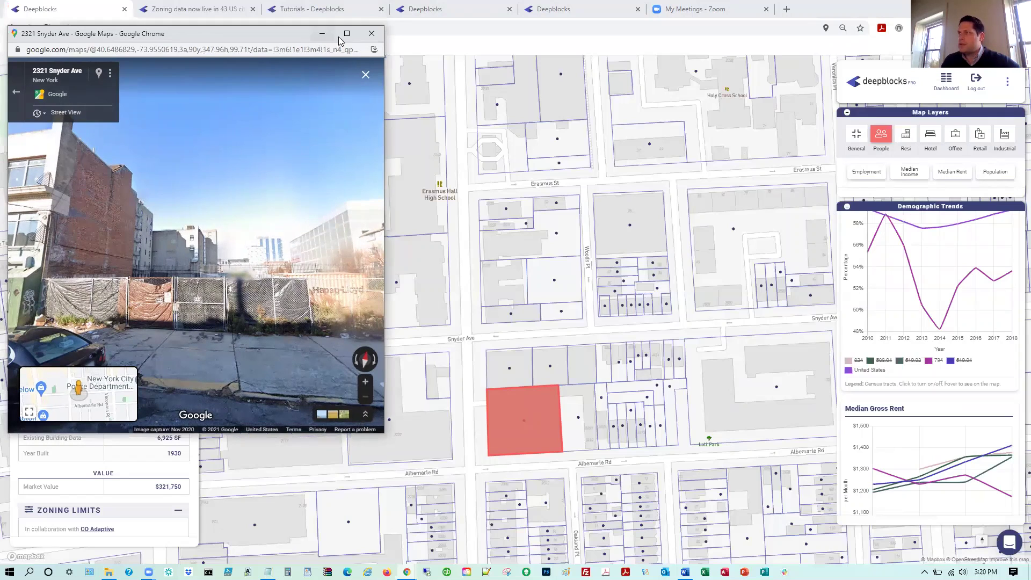
pyautogui.click(370, 34)
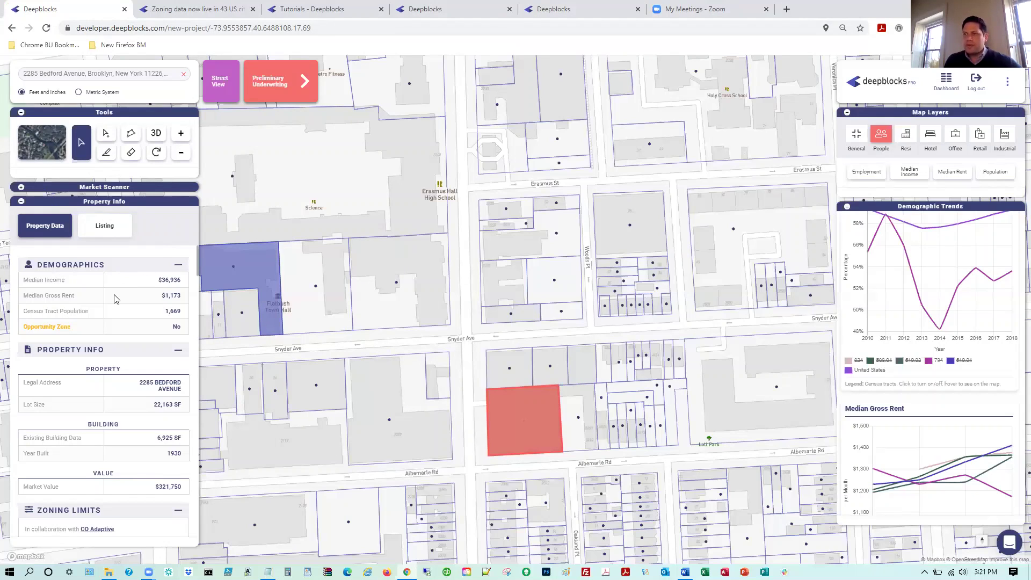
# Step: Read the selected parcel's building details, market value, zoning limits and list of allowed uses in its property data
pyautogui.scroll(-1, 133, 304)
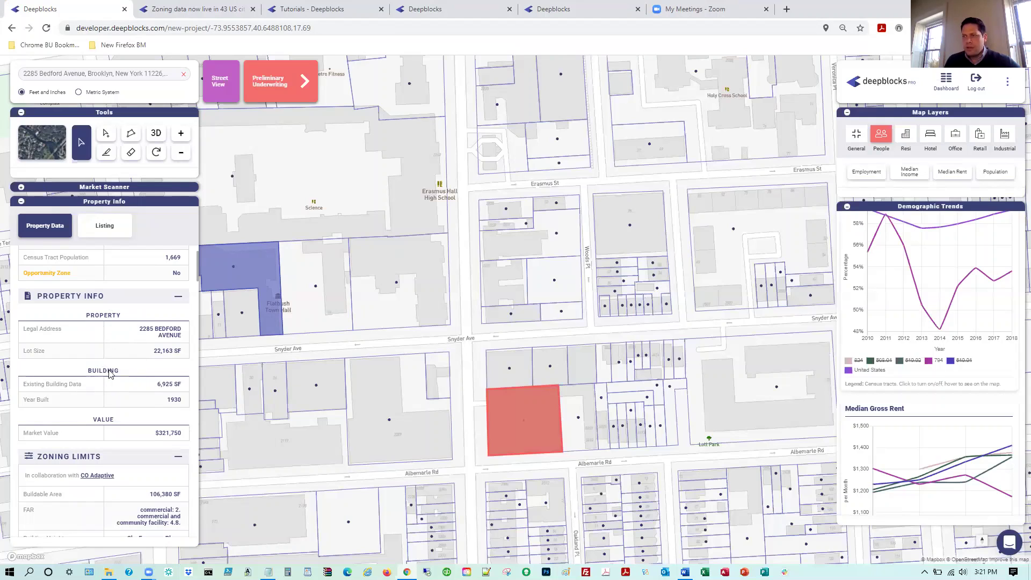
pyautogui.scroll(-3, 107, 373)
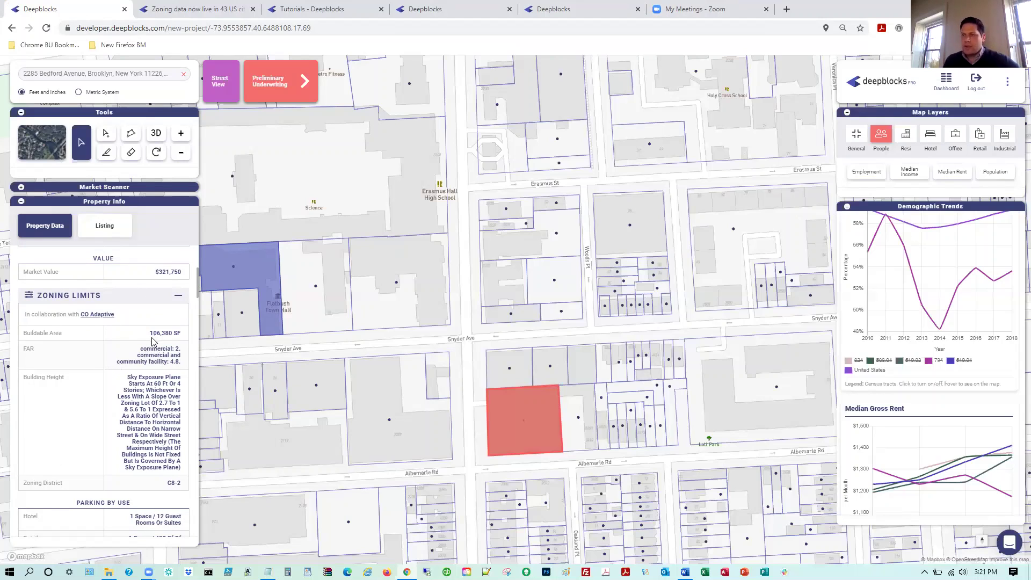
pyautogui.scroll(-4, 154, 340)
pyautogui.scroll(-3, 107, 389)
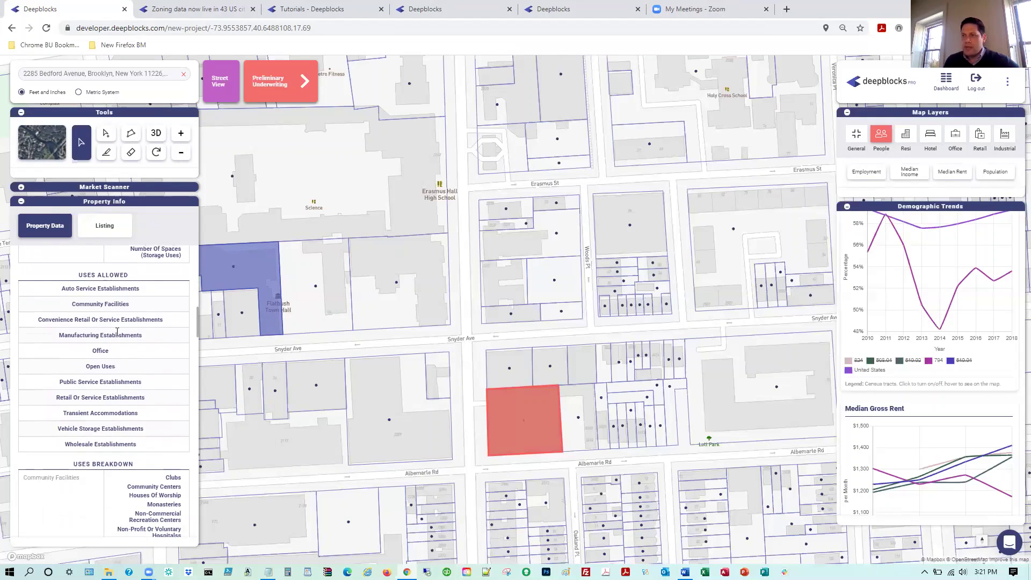
pyautogui.scroll(-1, 123, 348)
pyautogui.scroll(-1, 123, 349)
pyautogui.scroll(2, 126, 347)
# Step: Review the parcel's detailed uses breakdown, including its retail or service establishments, through to the setback requirements
pyautogui.scroll(-4, 145, 357)
pyautogui.scroll(-10, 86, 323)
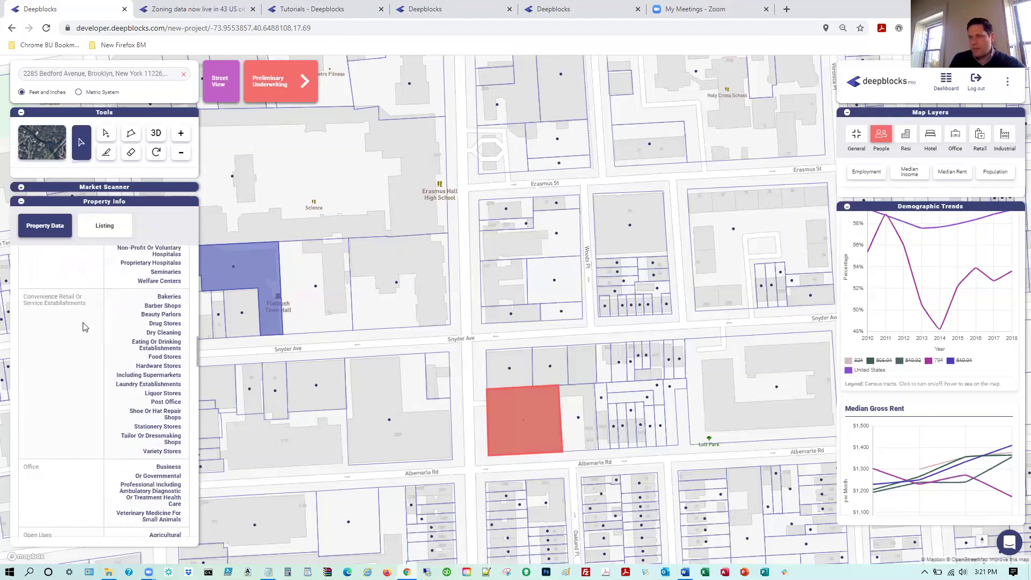
pyautogui.scroll(-8, 91, 324)
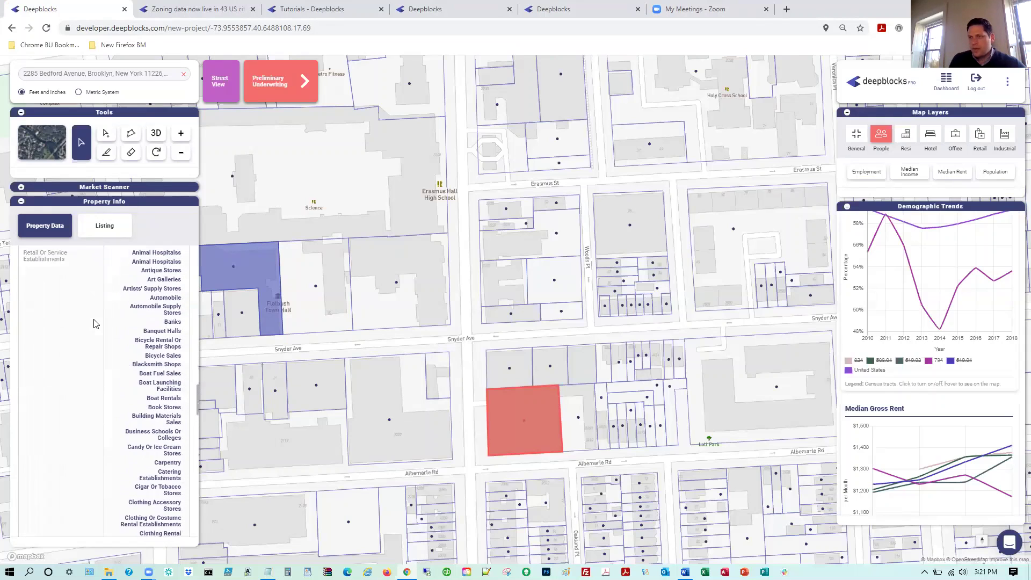
pyautogui.scroll(-10, 96, 325)
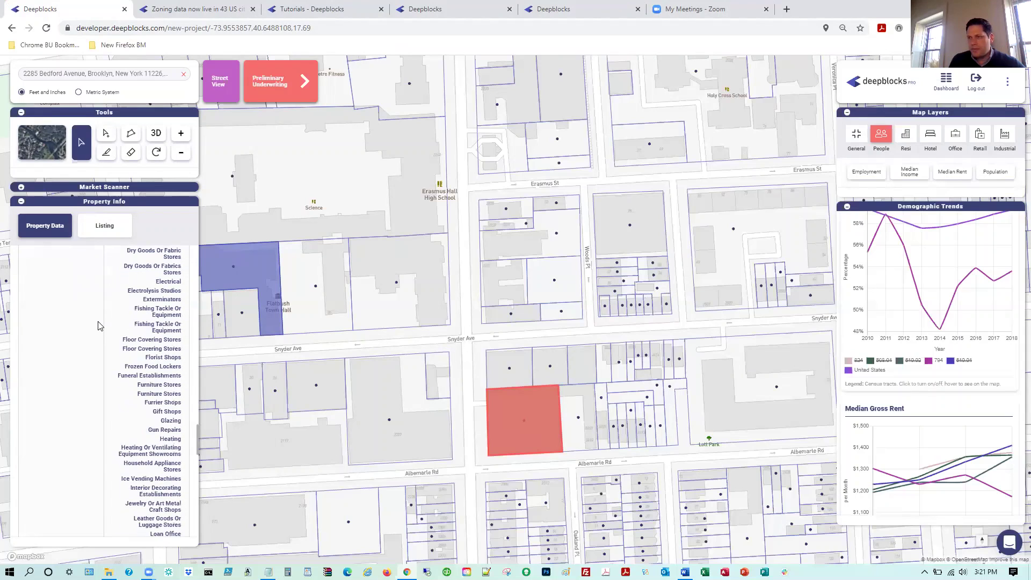
pyautogui.scroll(-5, 103, 332)
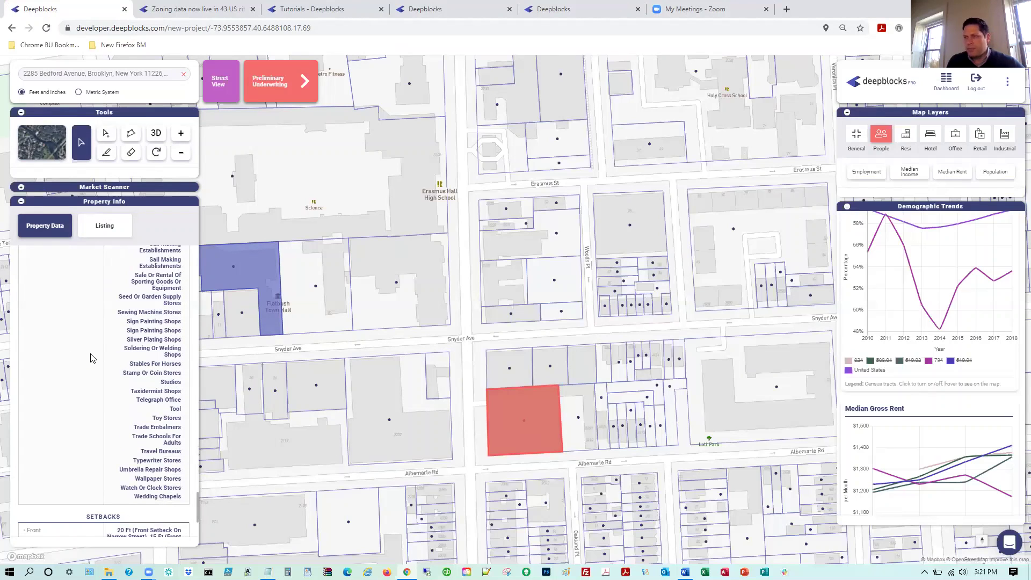
pyautogui.scroll(5, 84, 340)
pyautogui.scroll(10, 86, 338)
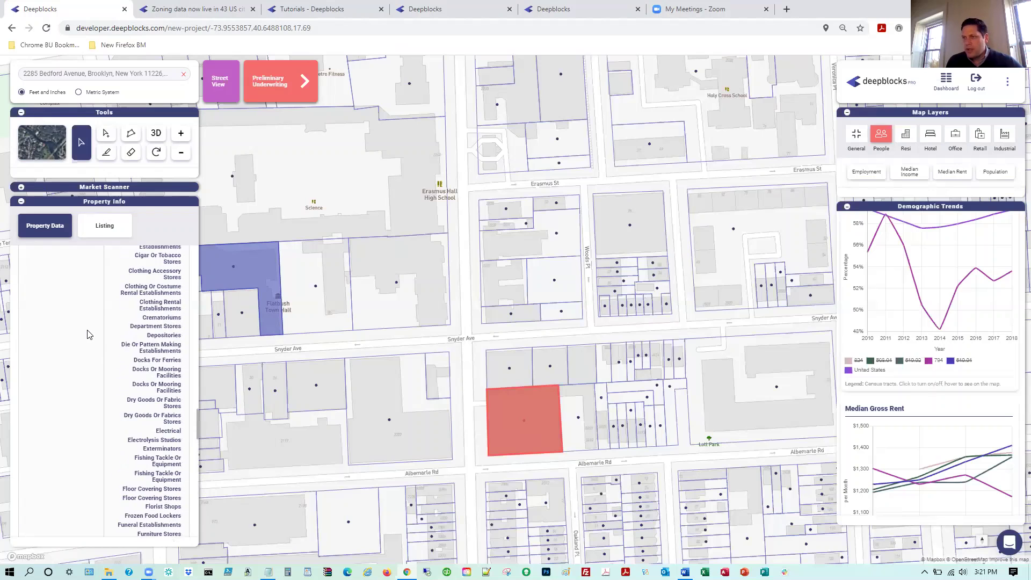
pyautogui.scroll(-10, 113, 328)
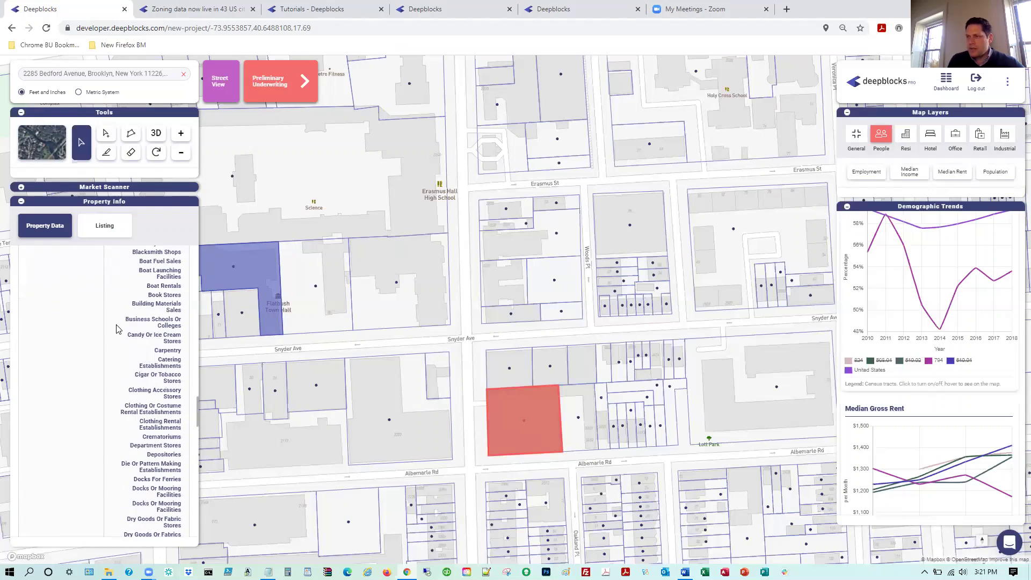
pyautogui.scroll(-3, 107, 346)
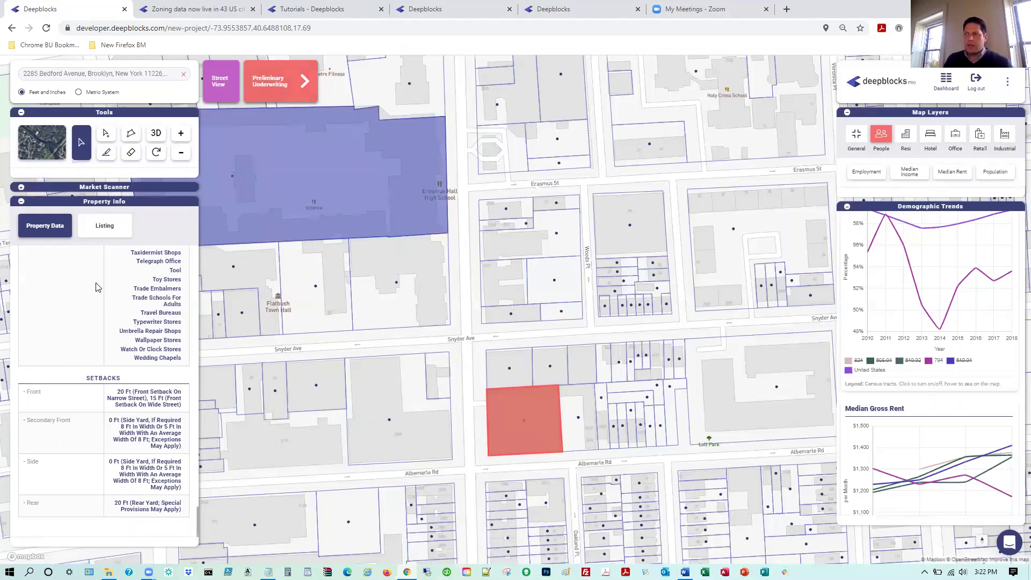
# Step: Start preliminary underwriting for the selected parcel with Industrial as the only property use and 2 floors
pyautogui.click(273, 81)
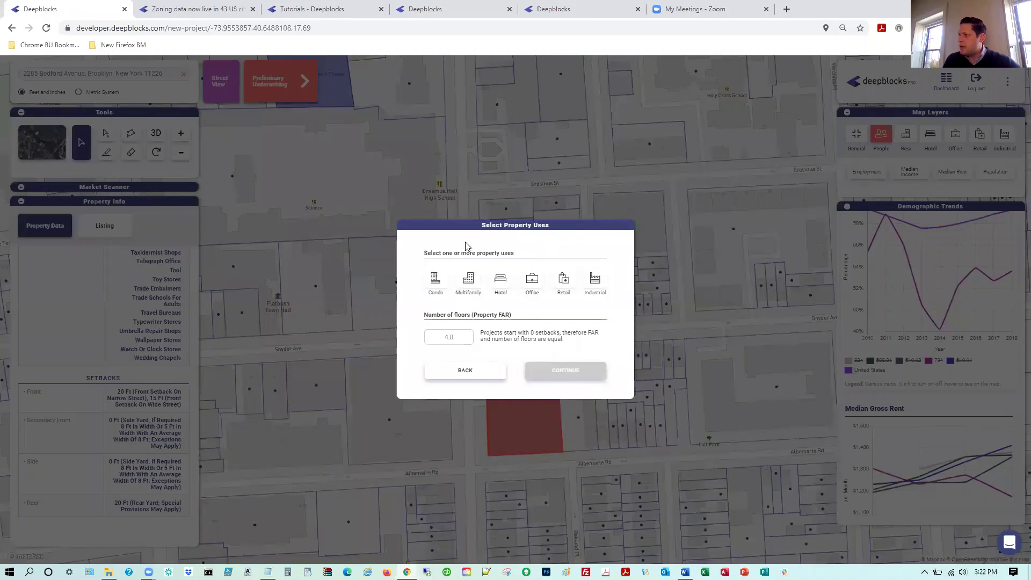
pyautogui.click(597, 281)
pyautogui.click(429, 337)
pyautogui.write('2')
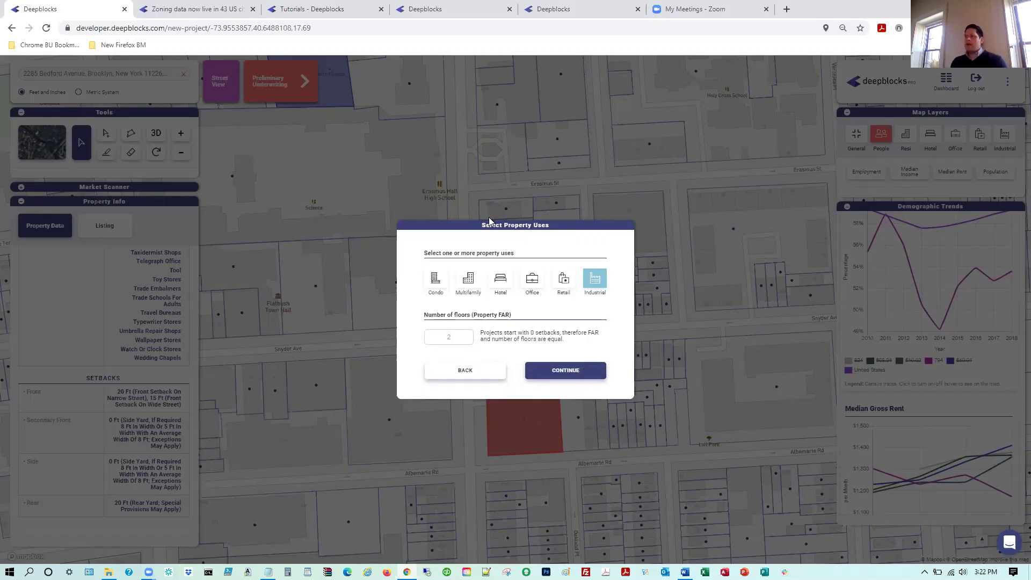
pyautogui.press('Return')
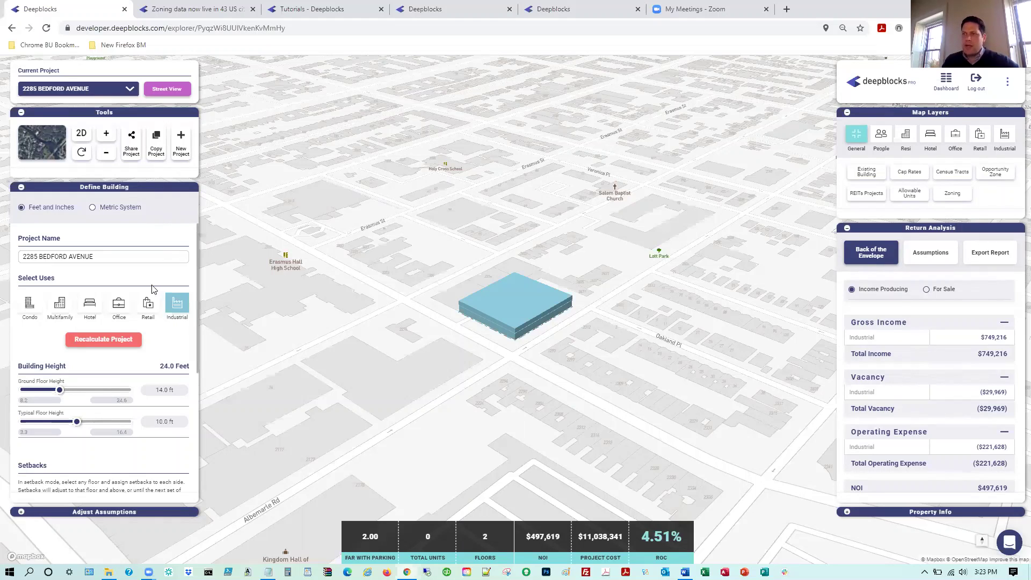
# Step: Try adding an Office use to the industrial project, and remove it again
pyautogui.click(119, 306)
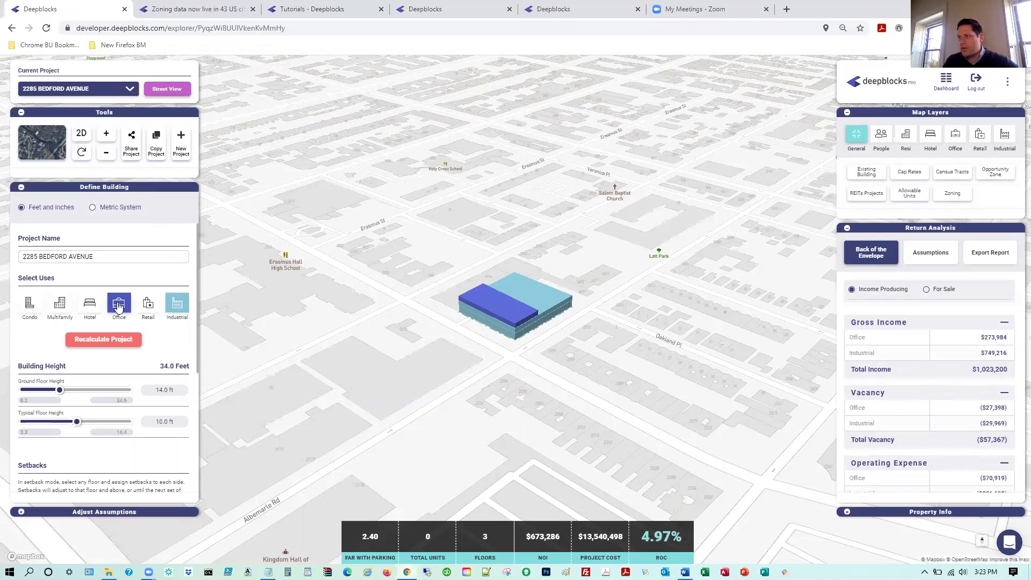
pyautogui.click(119, 307)
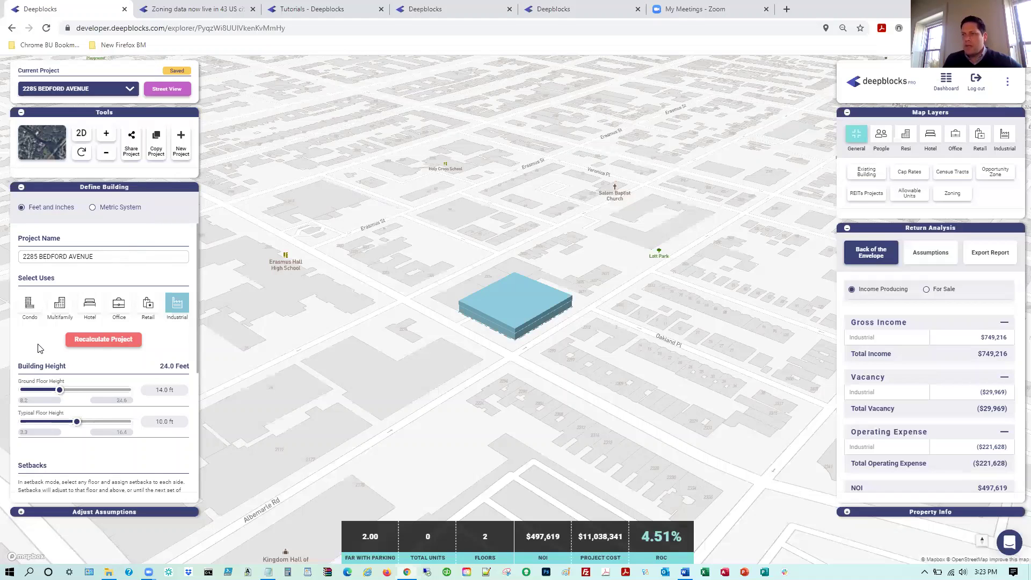
# Step: Set the building's ground floor height to 20 ft
pyautogui.scroll(-2, 48, 335)
pyautogui.click(183, 282)
pyautogui.write('20')
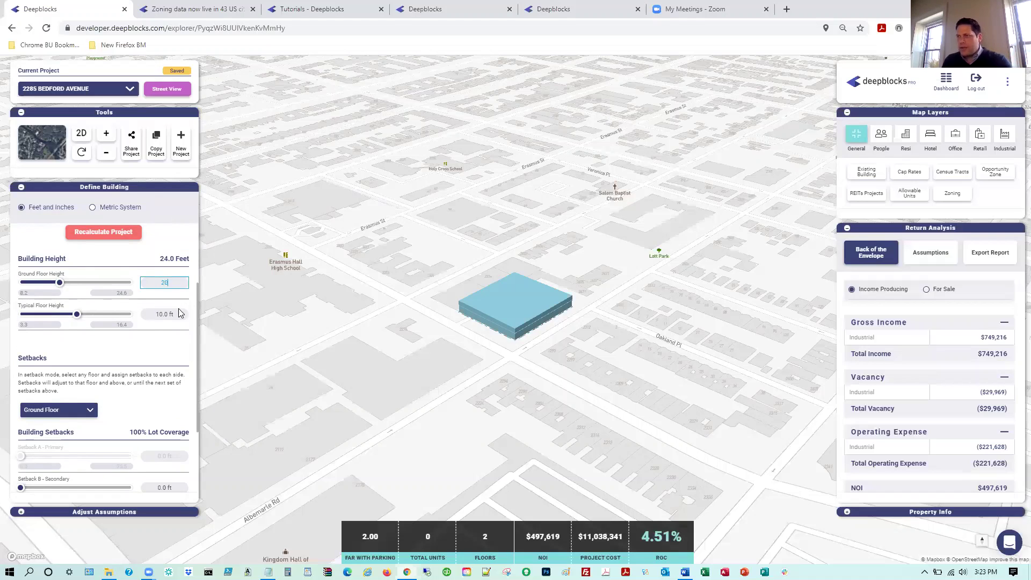
pyautogui.click(178, 313)
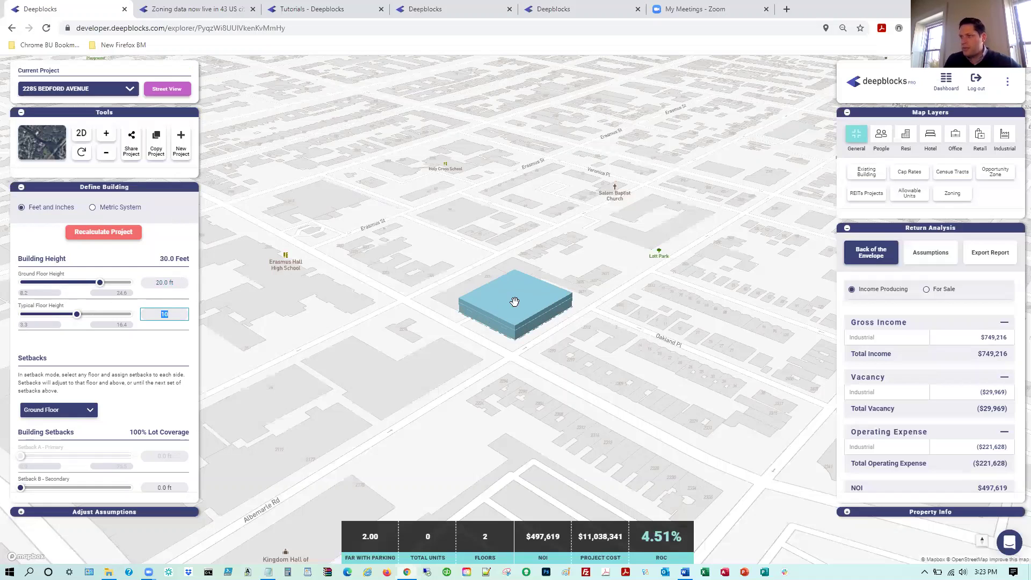
# Step: Look over the ground floor's building setback settings and read the parcel's setback requirements in its property data
pyautogui.scroll(-2, 145, 357)
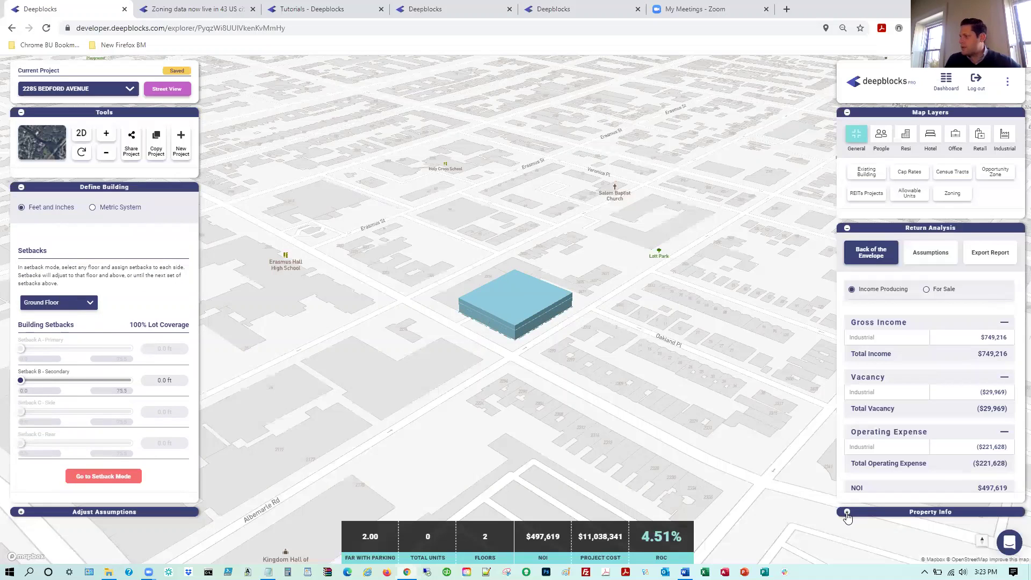
pyautogui.click(848, 513)
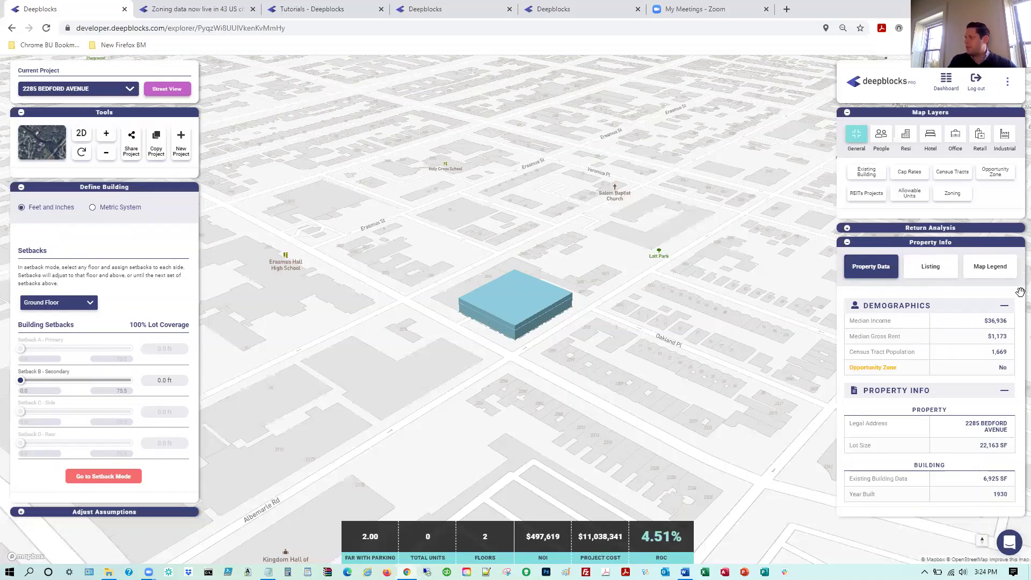
pyautogui.moveTo(1015, 298); pyautogui.dragTo(1015, 501)
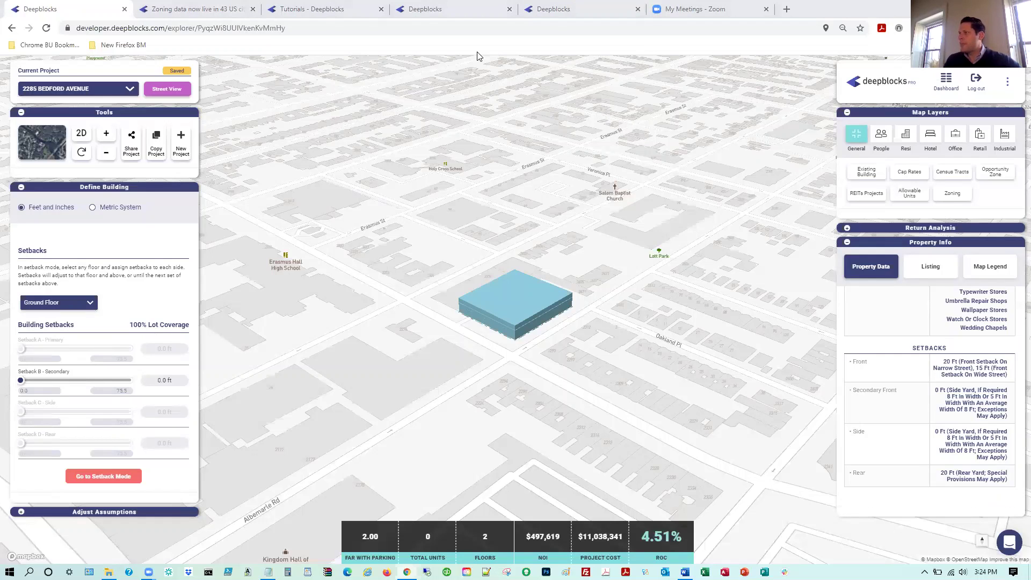
# Step: Assign Setback A - Primary to the ground floor's Bedford Avenue side and Setback D - Rear to the opposite side
pyautogui.click(103, 477)
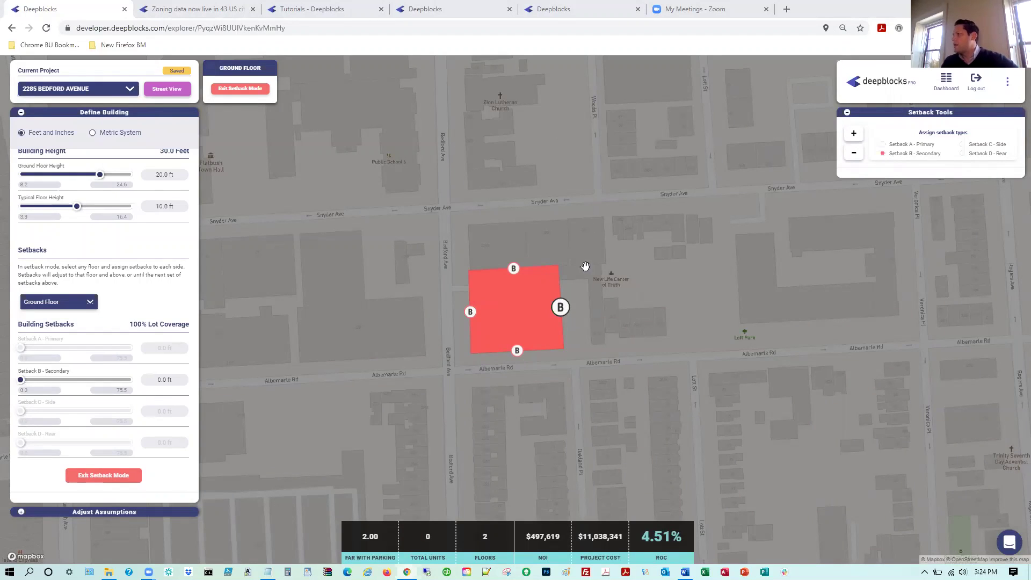
pyautogui.click(471, 313)
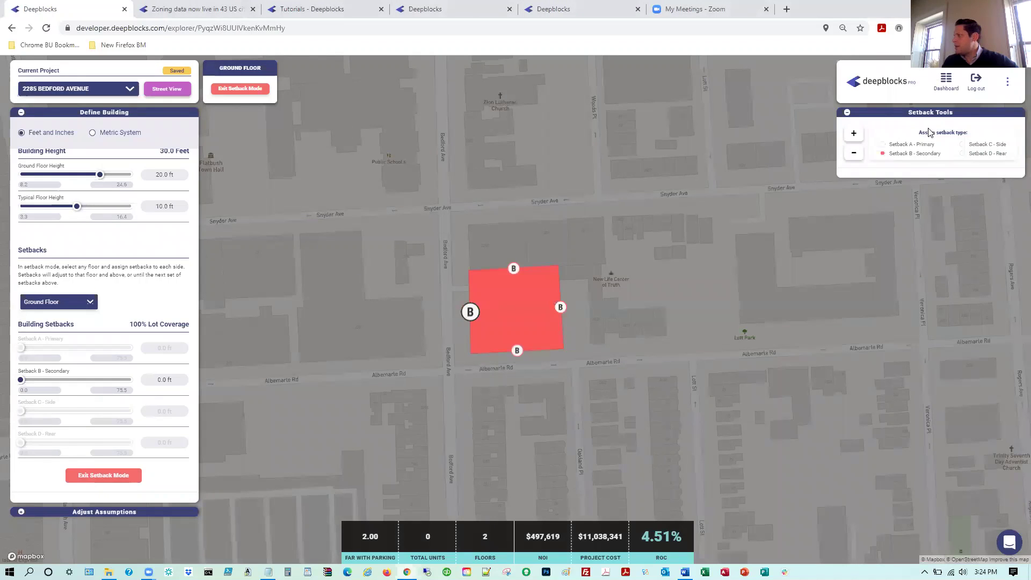
pyautogui.click(896, 144)
pyautogui.click(560, 307)
pyautogui.click(987, 155)
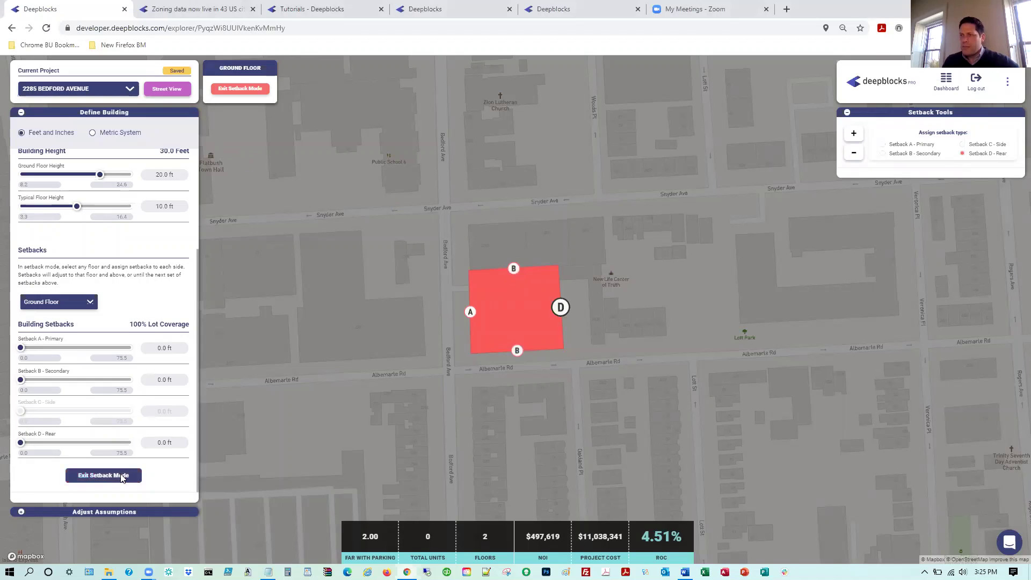
pyautogui.click(103, 475)
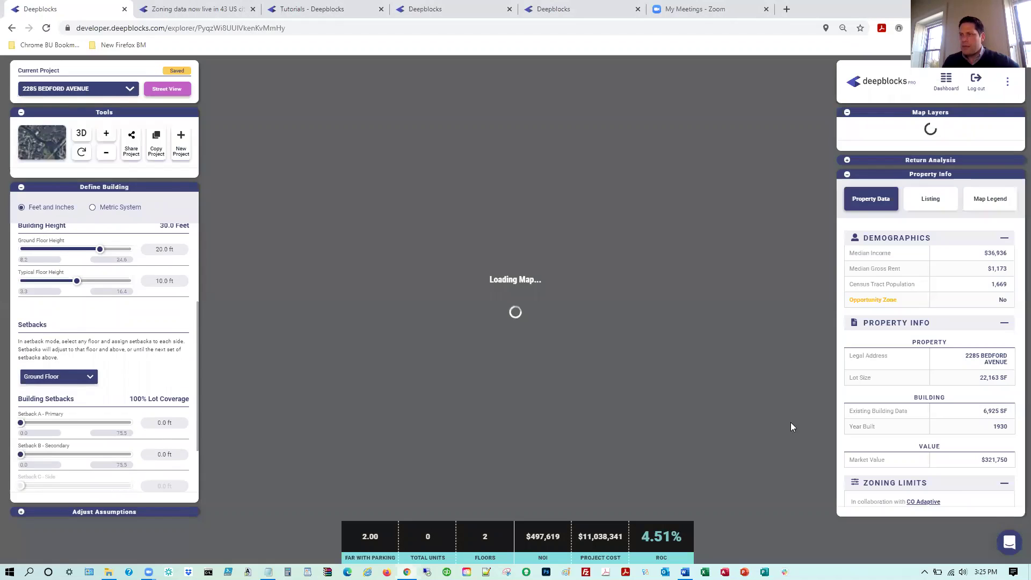
# Step: Set the ground floor's primary setback to 15 ft and its rear setback to 20 ft
pyautogui.scroll(-2, 153, 354)
pyautogui.click(164, 346)
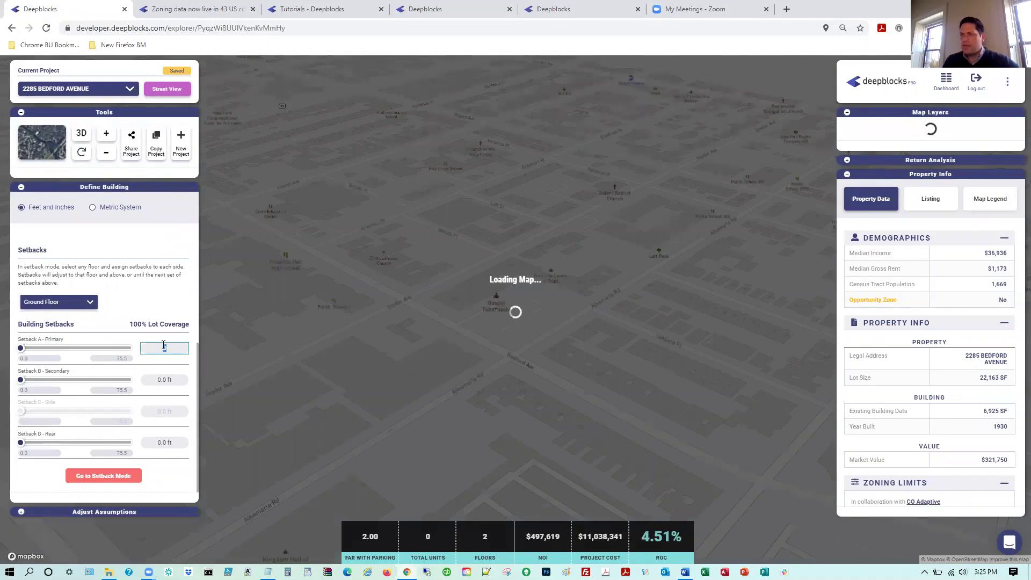
pyautogui.write('15')
pyautogui.press('Return')
pyautogui.click(171, 443)
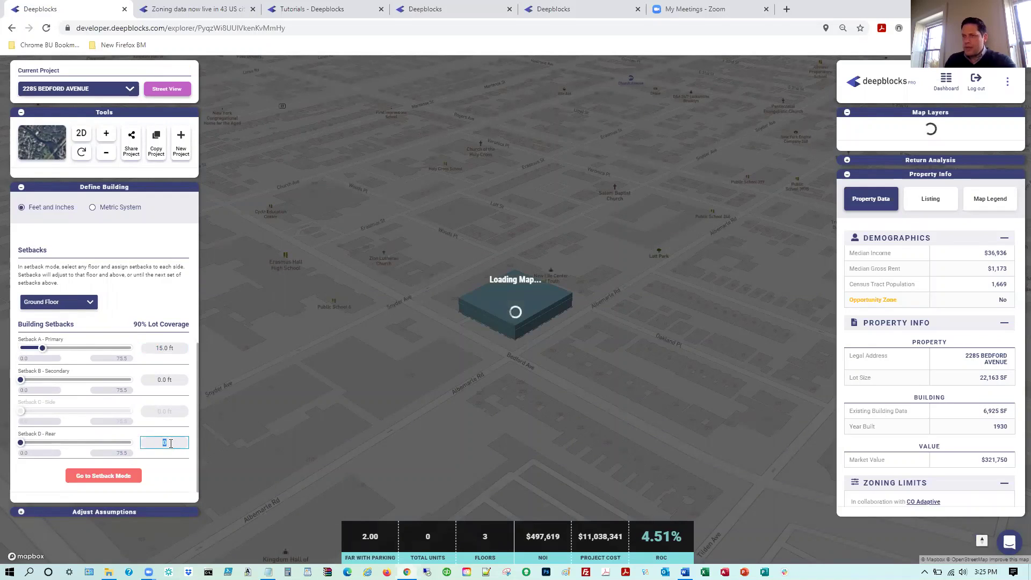
pyautogui.write('20')
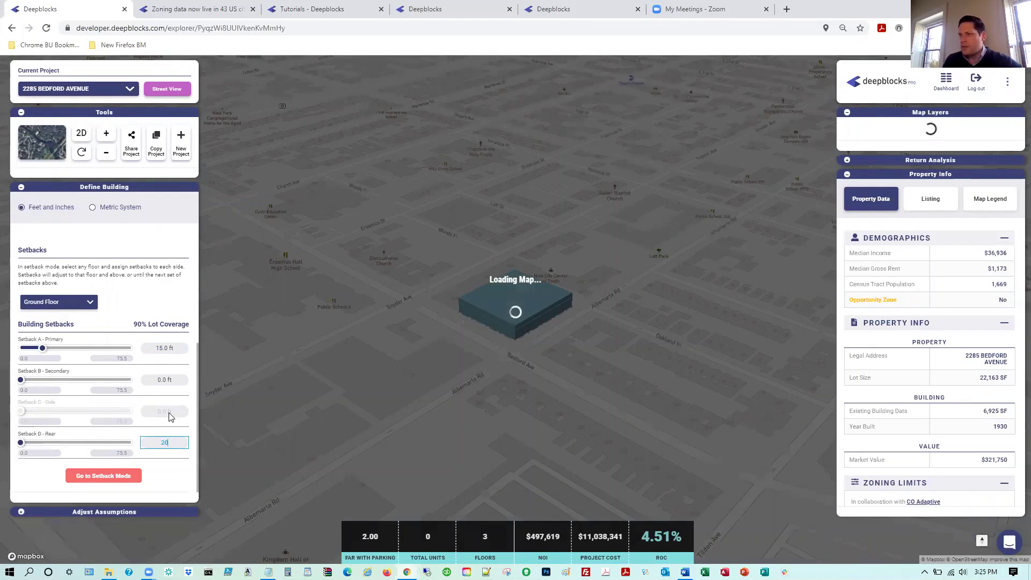
pyautogui.press('Return')
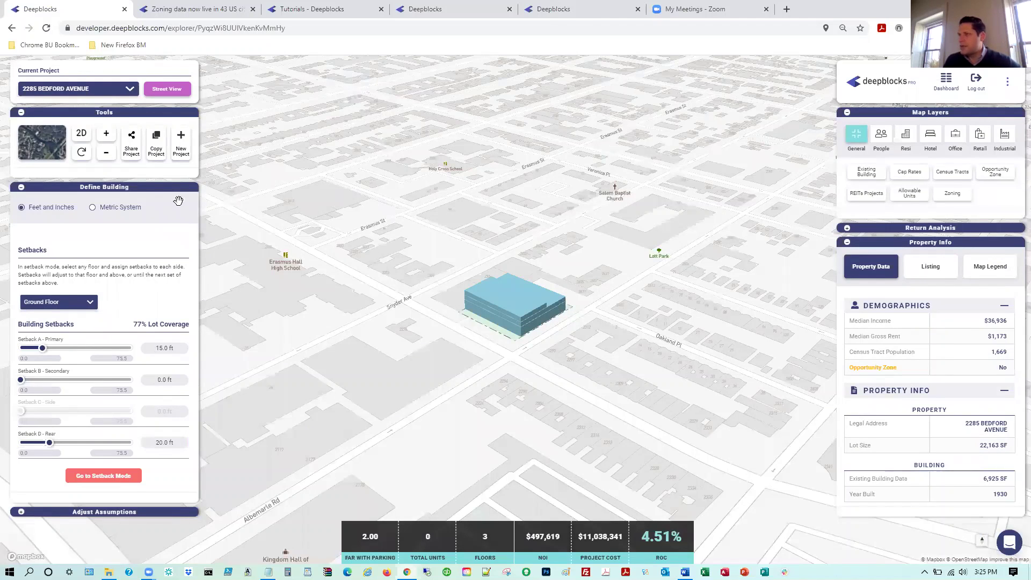
pyautogui.click(78, 160)
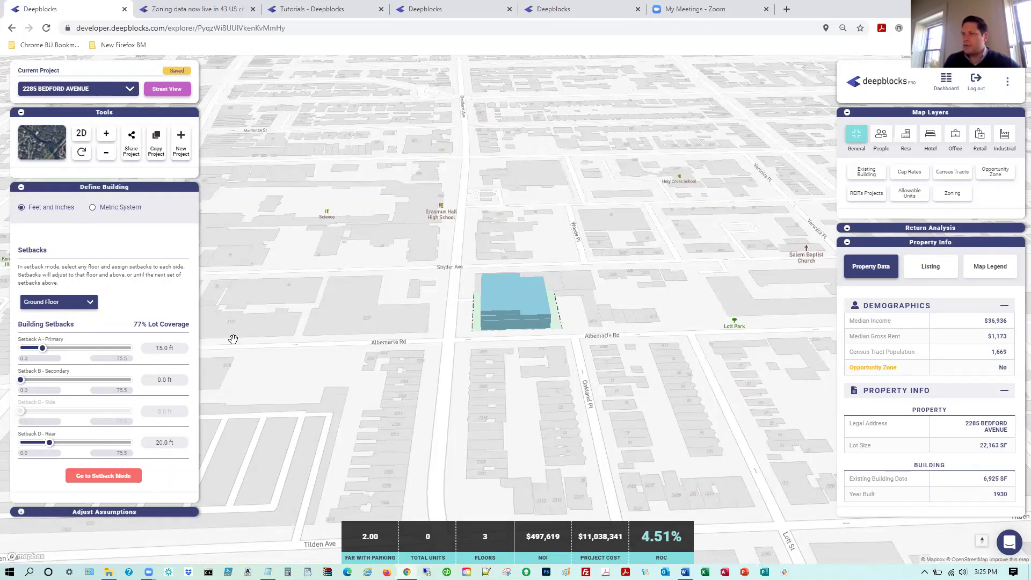
pyautogui.click(81, 153)
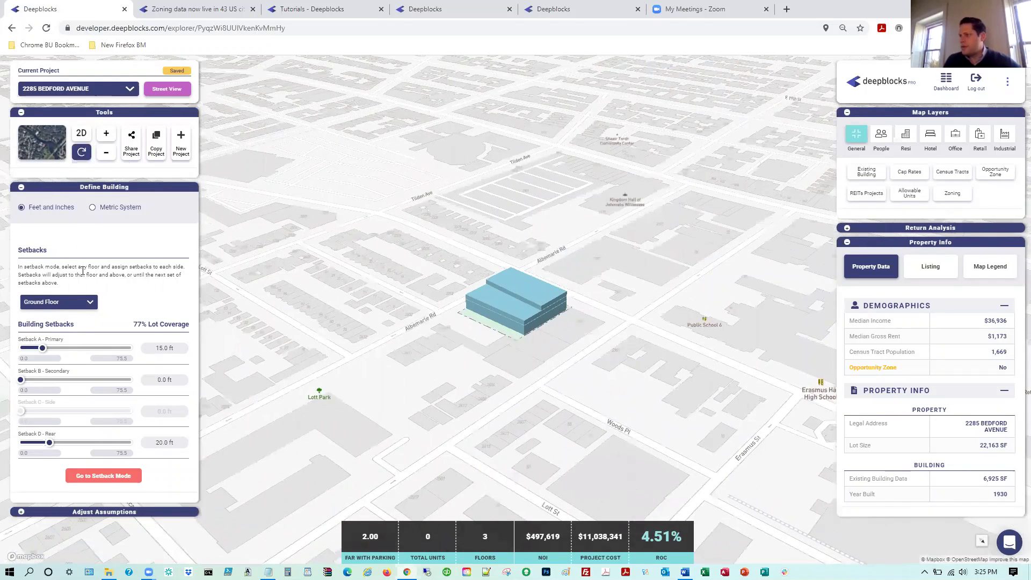
# Step: Set the industrial net leasable area to 42,000 SF and the lease income to $19.50/SF in the project's assumptions
pyautogui.click(21, 513)
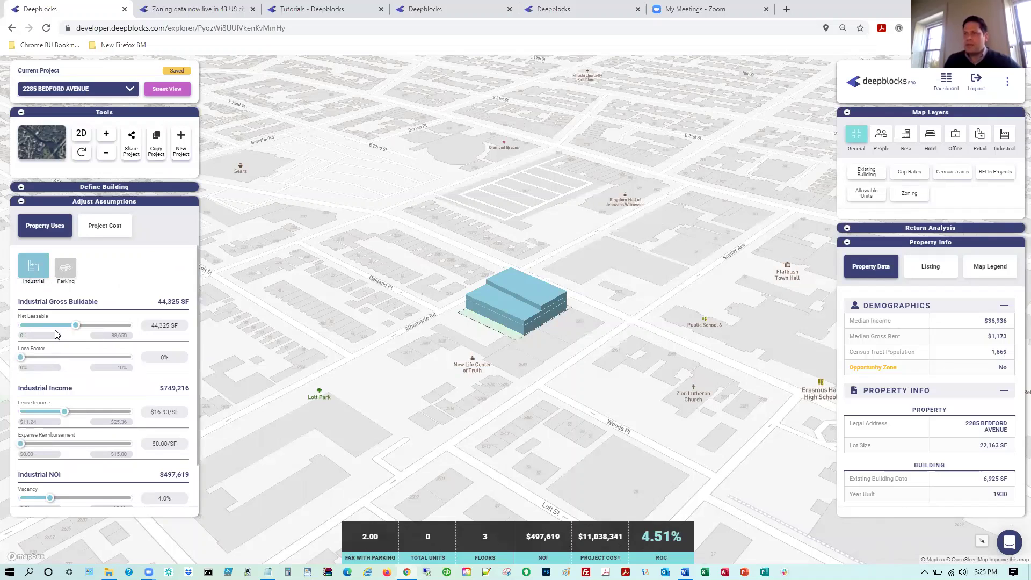
pyautogui.click(183, 325)
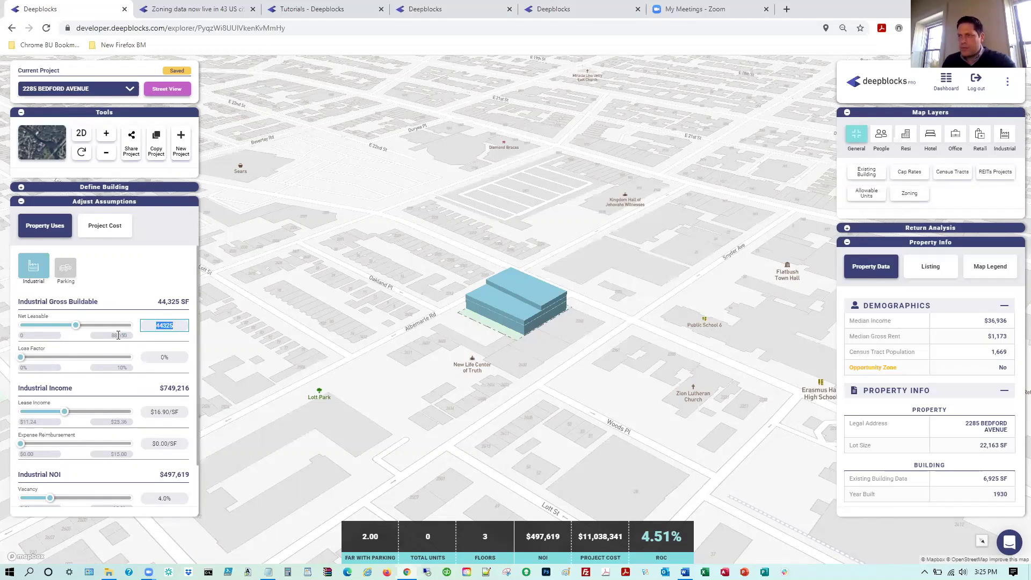
pyautogui.write('42000')
pyautogui.click(168, 357)
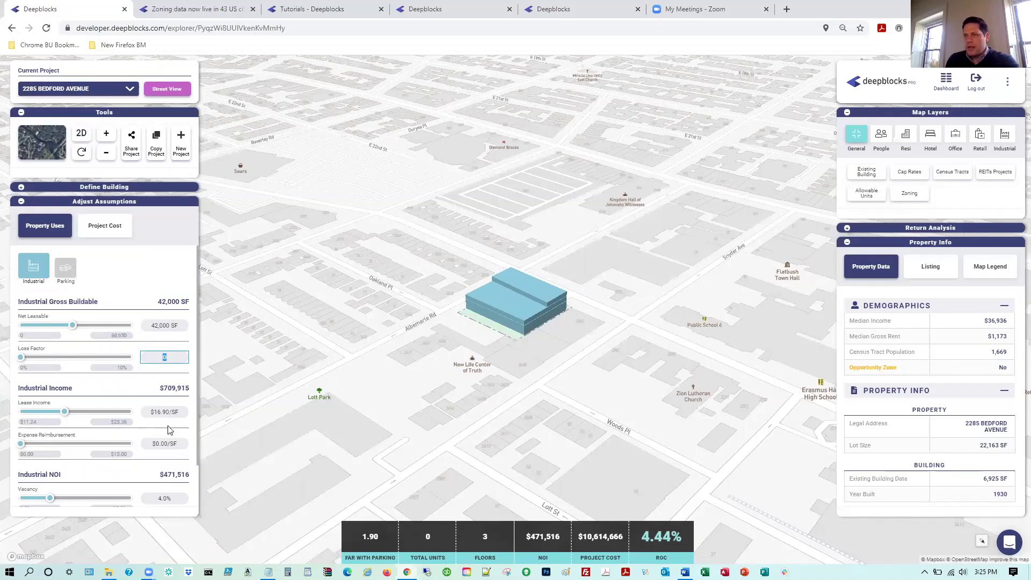
pyautogui.click(176, 411)
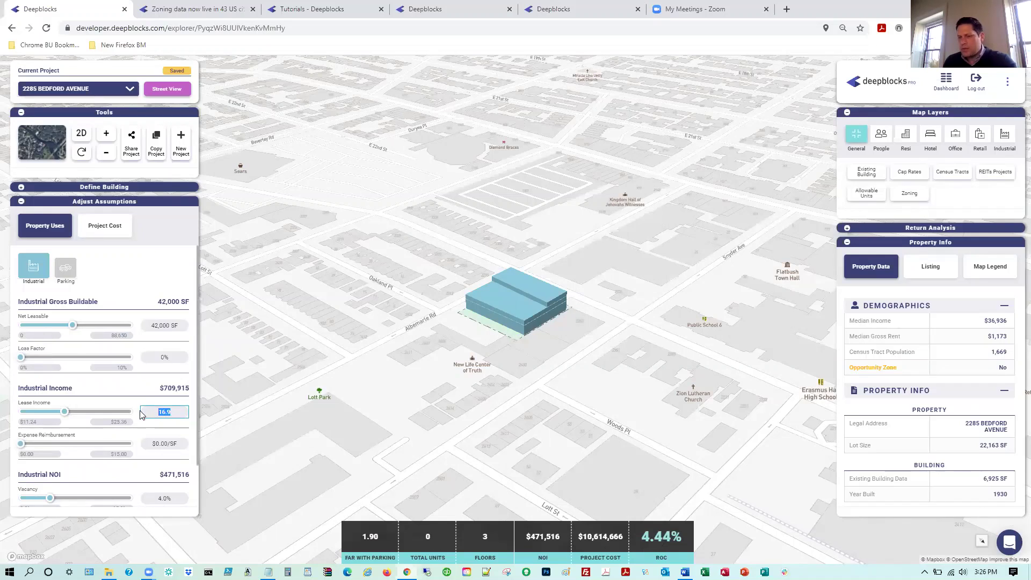
pyautogui.write('15')
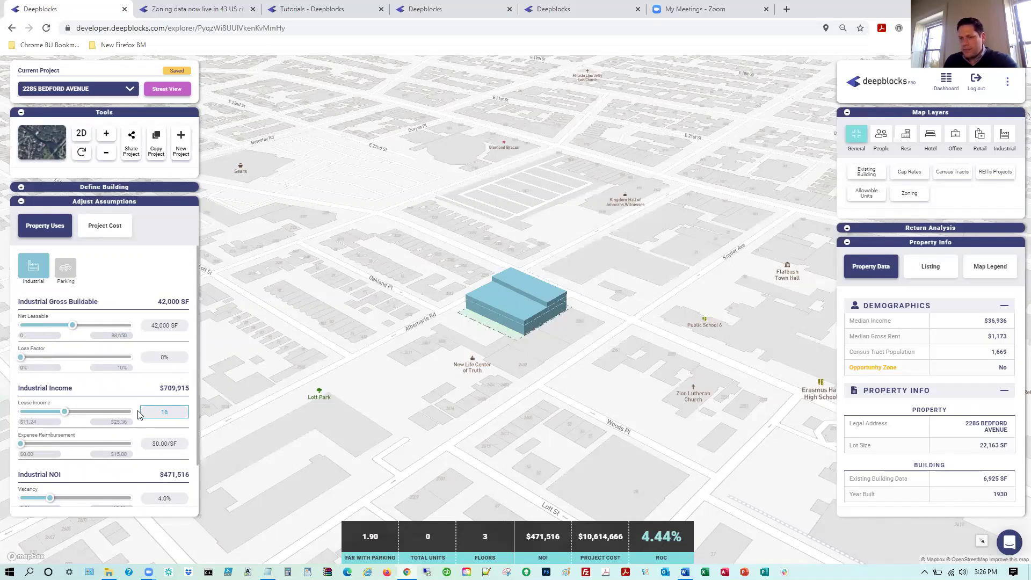
pyautogui.press('Tab')
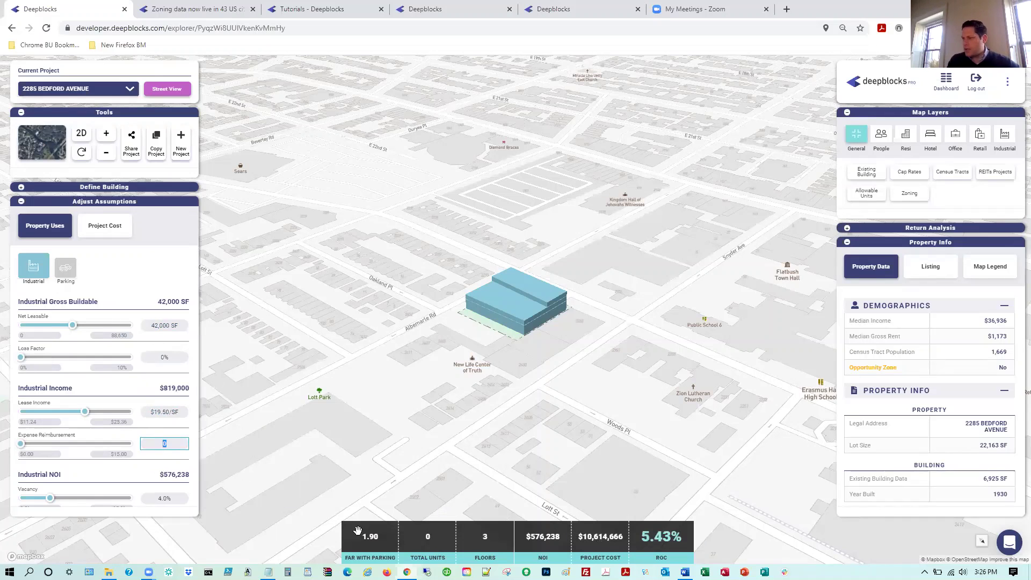
# Step: Review the return analysis, comparing the back-of-the-envelope income figures with the full list of property and building assumptions
pyautogui.click(846, 230)
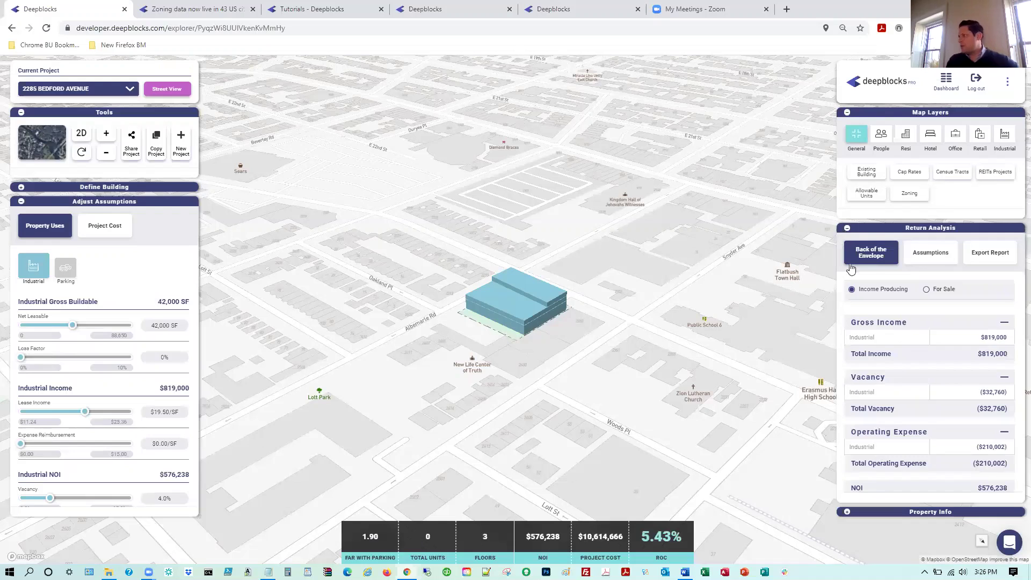
pyautogui.click(925, 253)
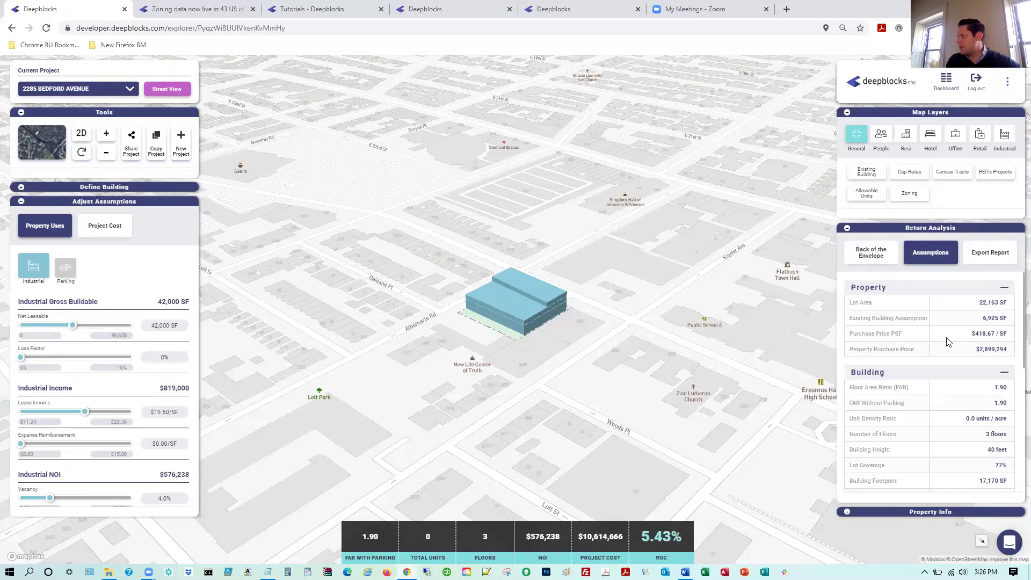
pyautogui.click(892, 258)
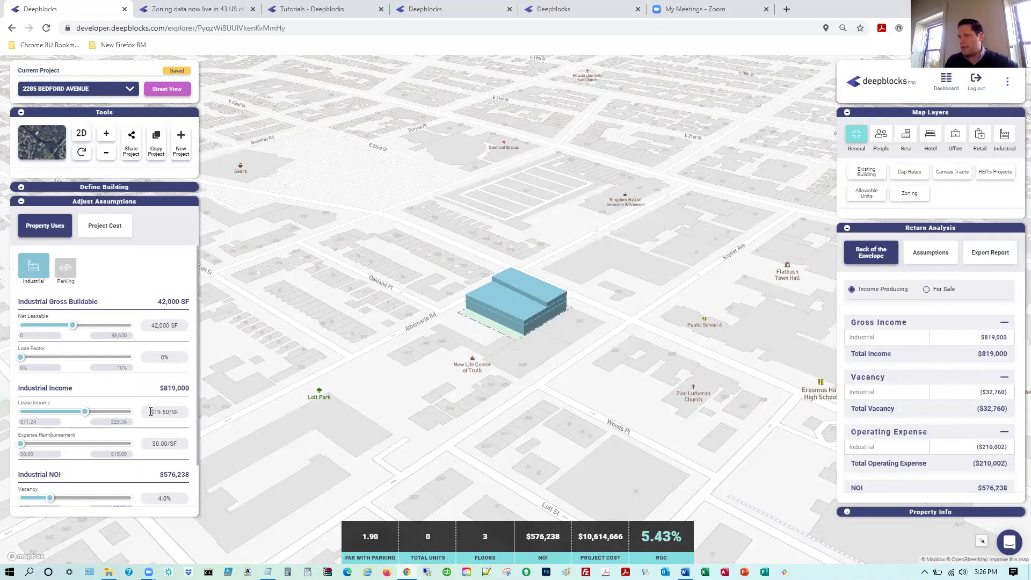
pyautogui.click(937, 255)
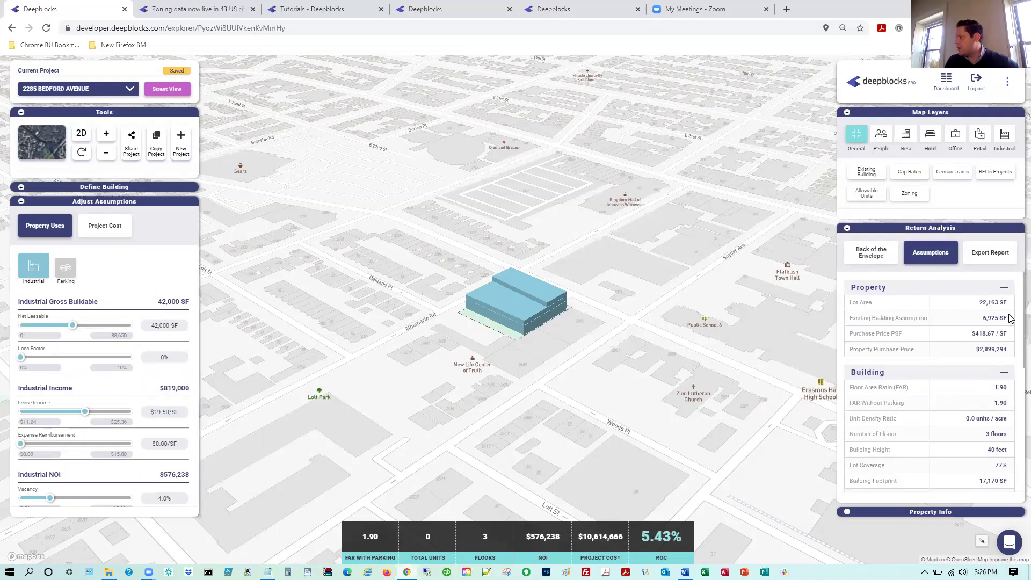
pyautogui.scroll(-7, 949, 350)
pyautogui.scroll(7, 937, 371)
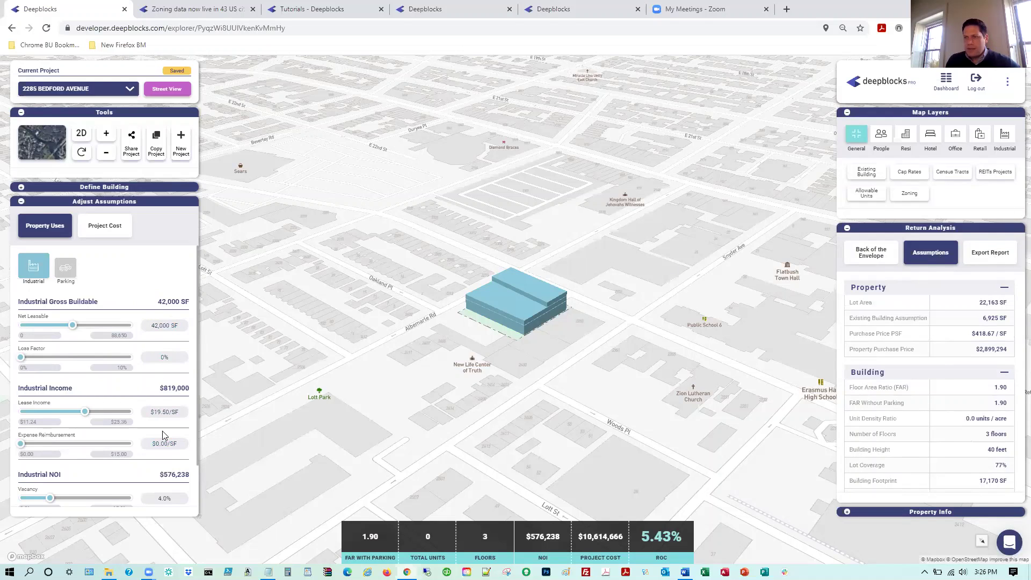
# Step: Set the project's property purchase price to $2,500,000 and the demolition cost to $0/SF in the project cost assumptions
pyautogui.scroll(-1, 141, 420)
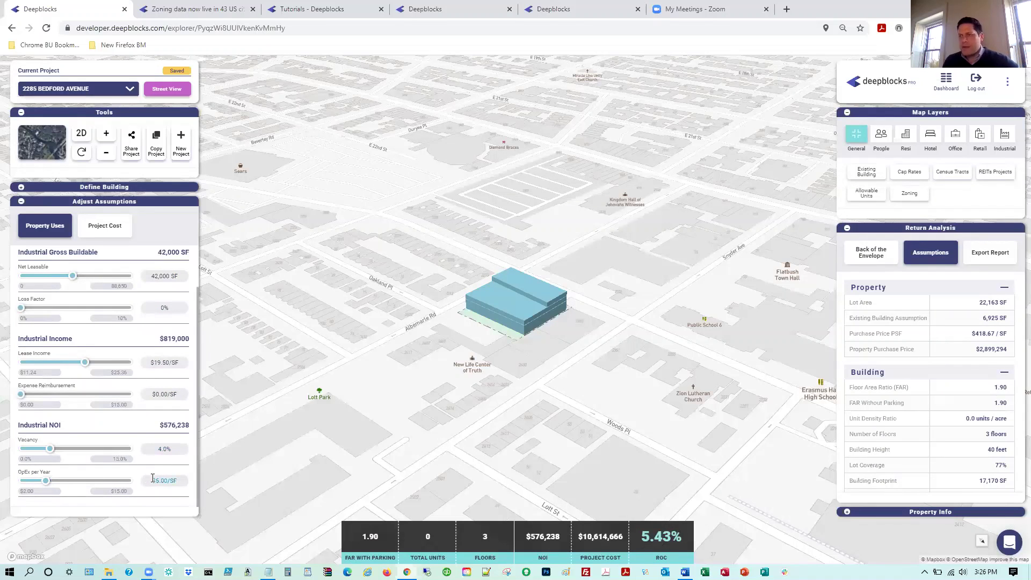
pyautogui.click(99, 232)
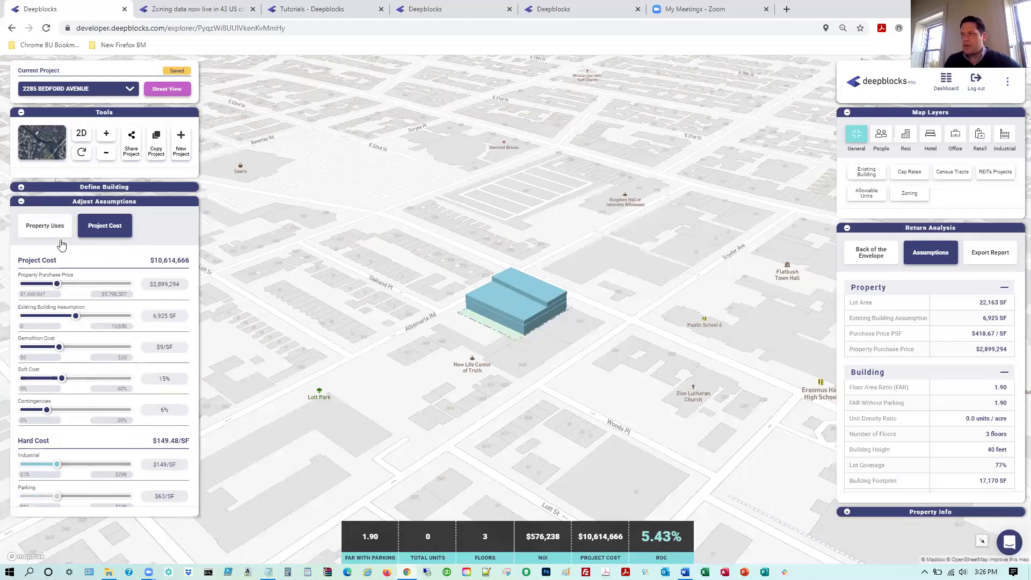
pyautogui.click(171, 285)
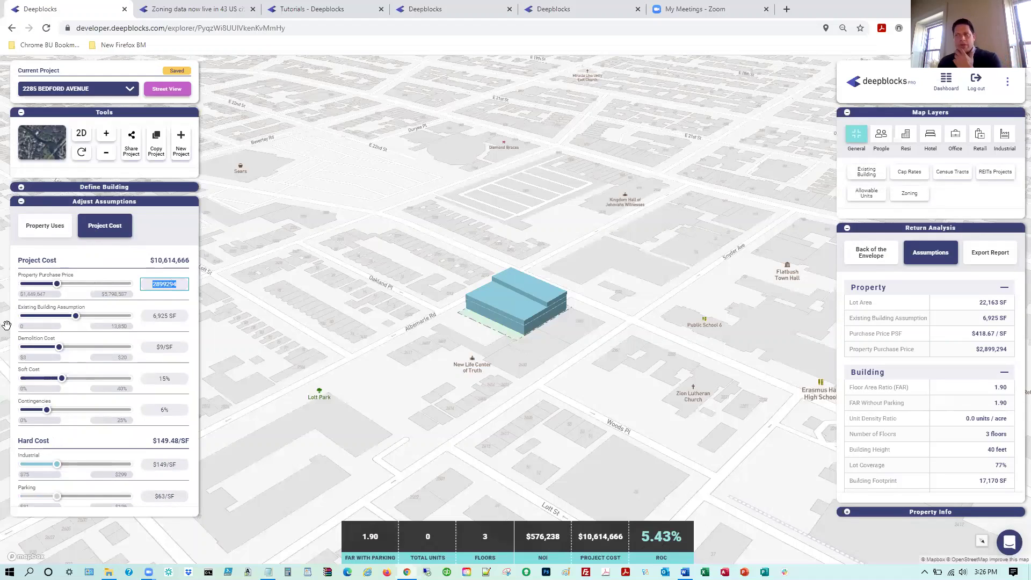
pyautogui.write('2')
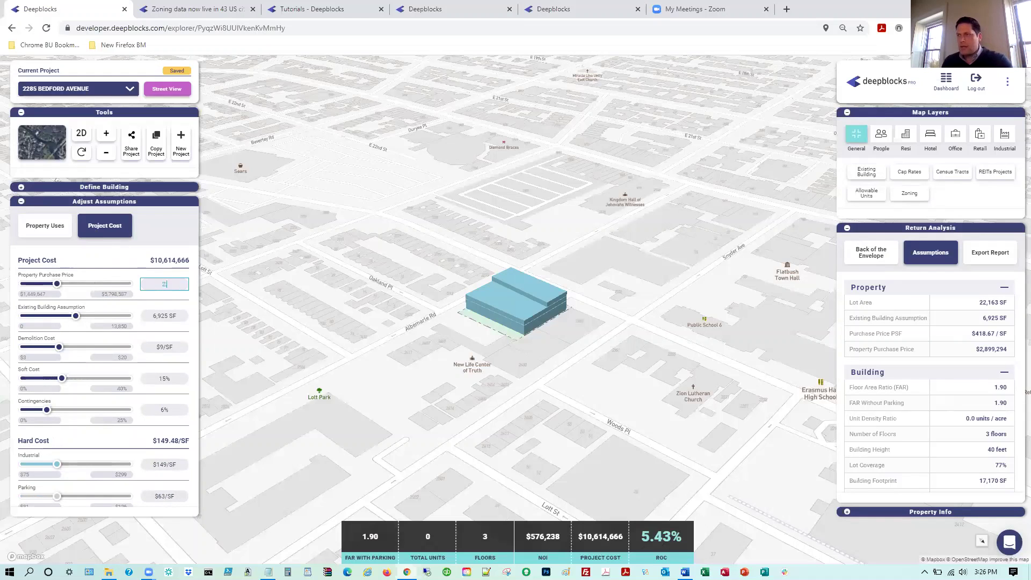
pyautogui.write(',500,000')
pyautogui.click(159, 313)
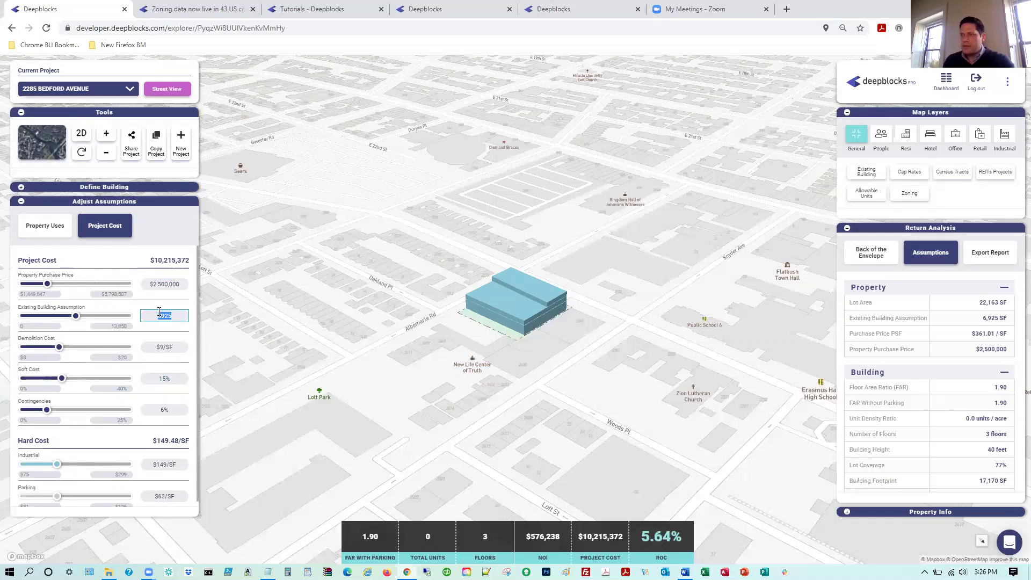
pyautogui.click(165, 348)
pyautogui.write('0')
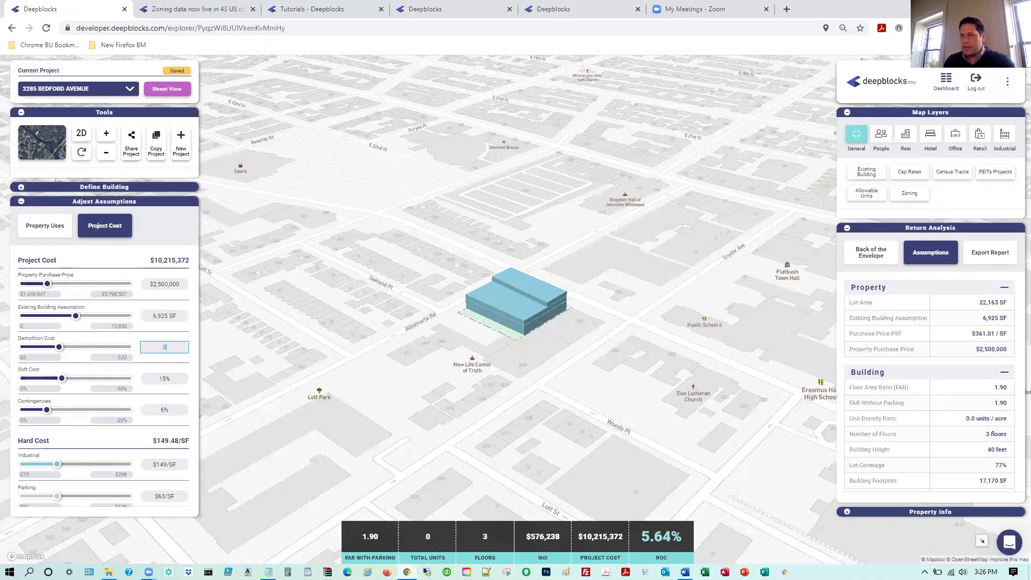
pyautogui.click(171, 378)
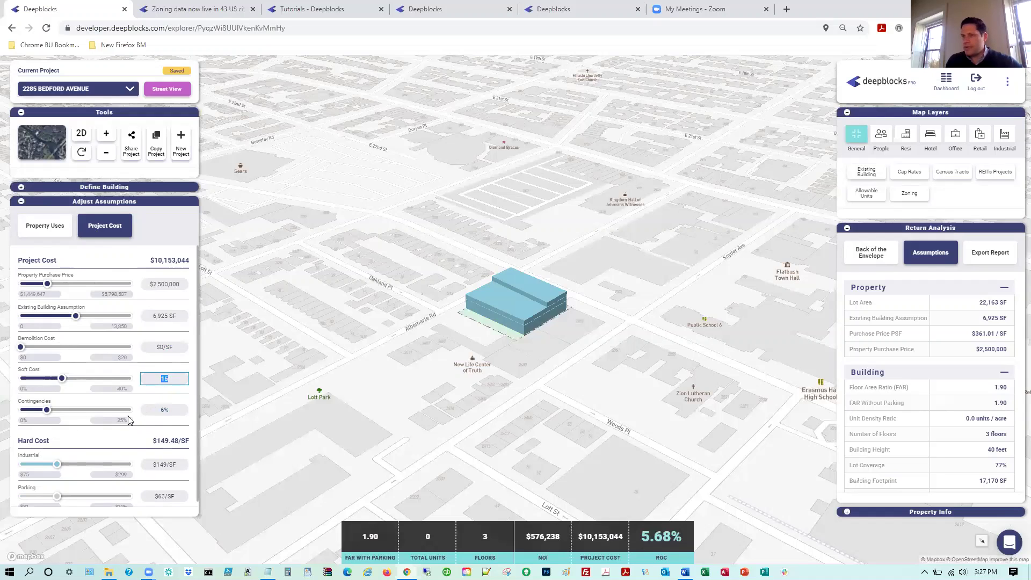
# Step: Set the industrial hard cost to $130/SF
pyautogui.scroll(-1, 139, 424)
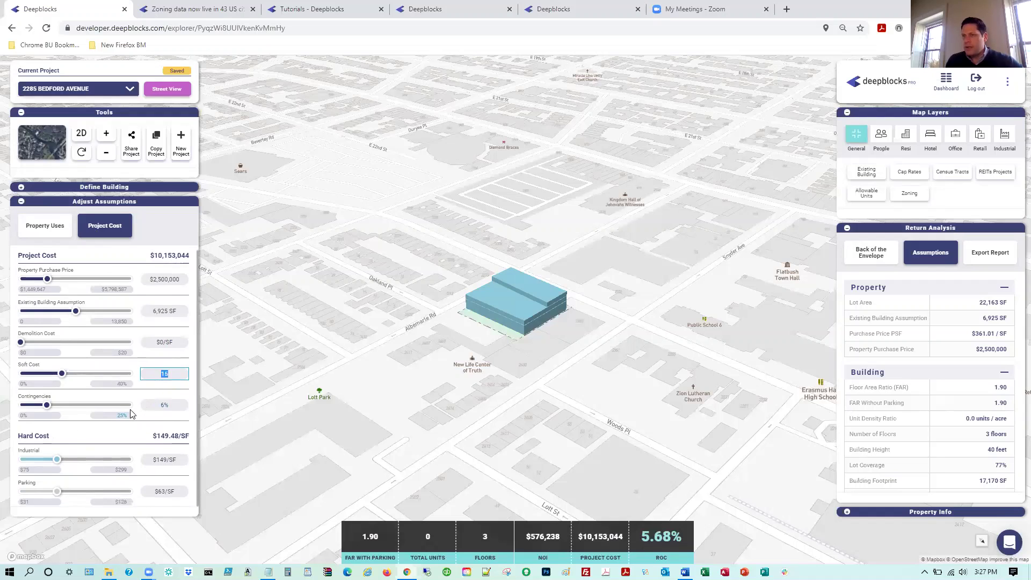
pyautogui.click(171, 460)
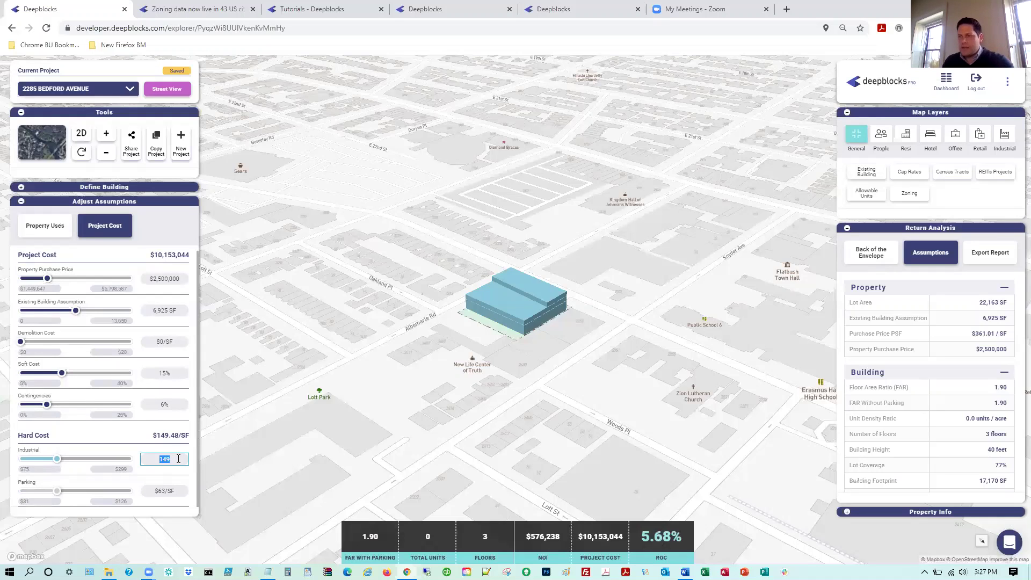
pyautogui.write('1')
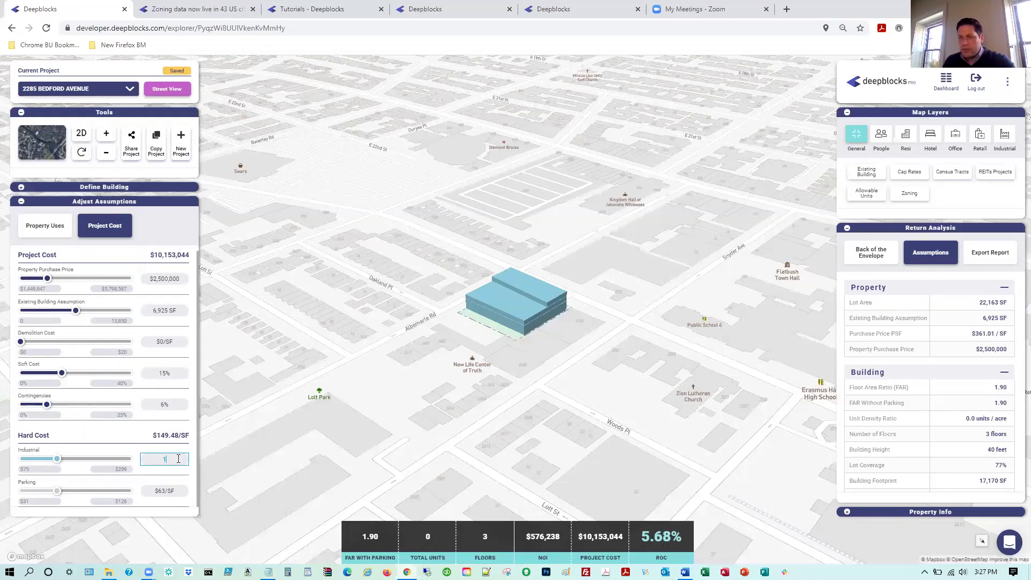
pyautogui.write('30')
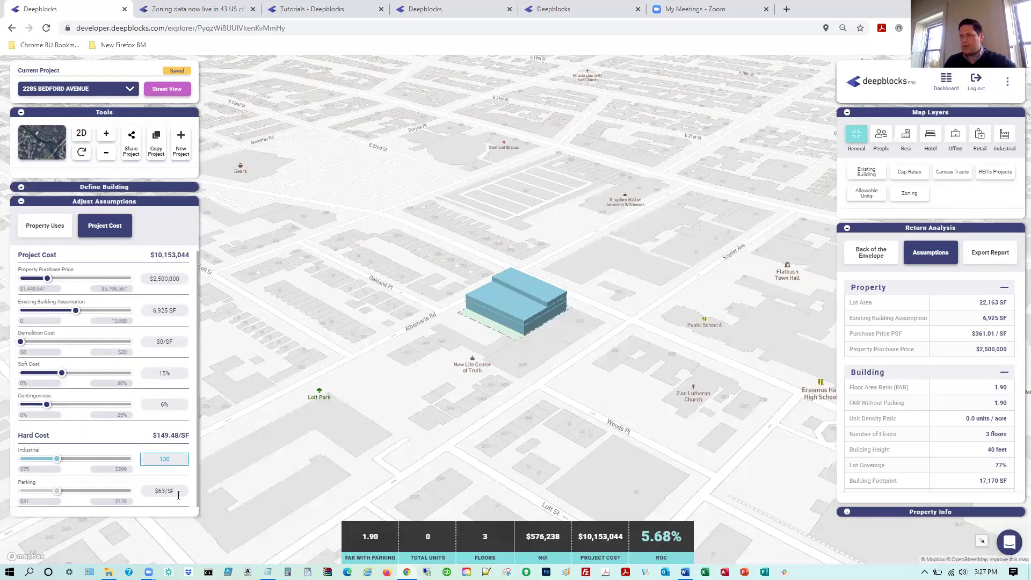
pyautogui.click(160, 489)
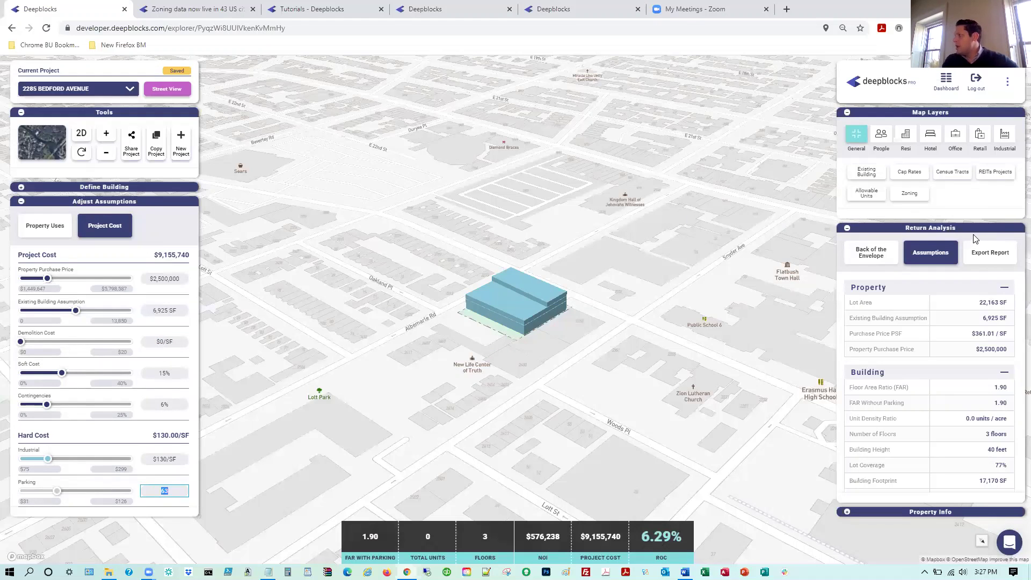
# Step: Generate a PDF property report of the project, leaving the report details, images and color palette at their defaults
pyautogui.click(1005, 255)
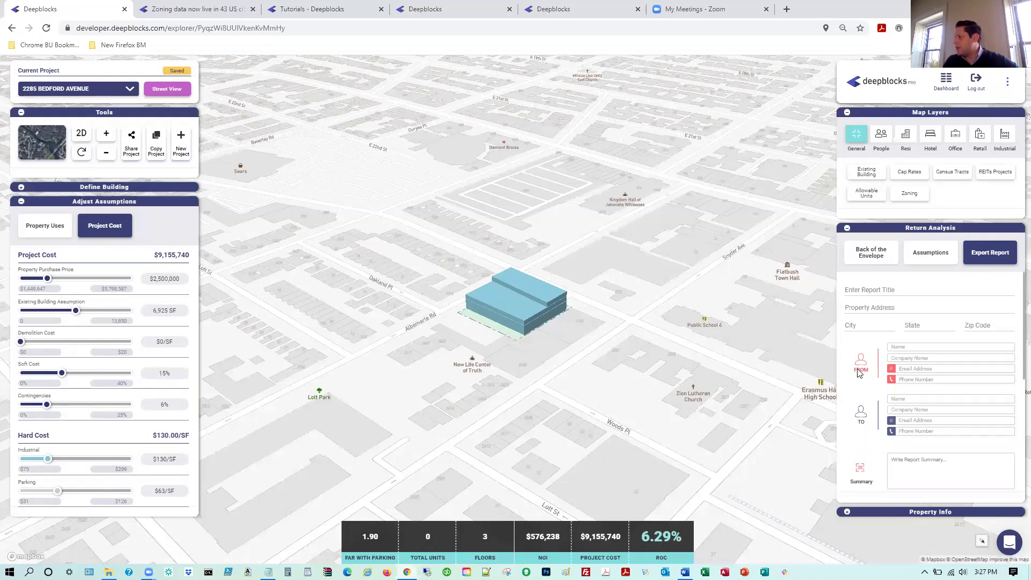
pyautogui.scroll(-2, 862, 369)
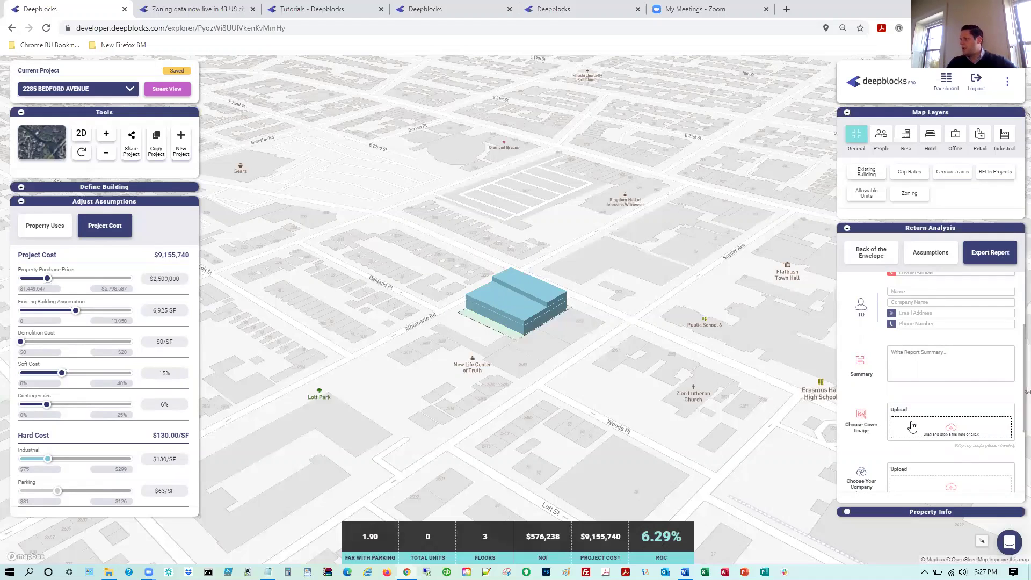
pyautogui.scroll(-3, 912, 425)
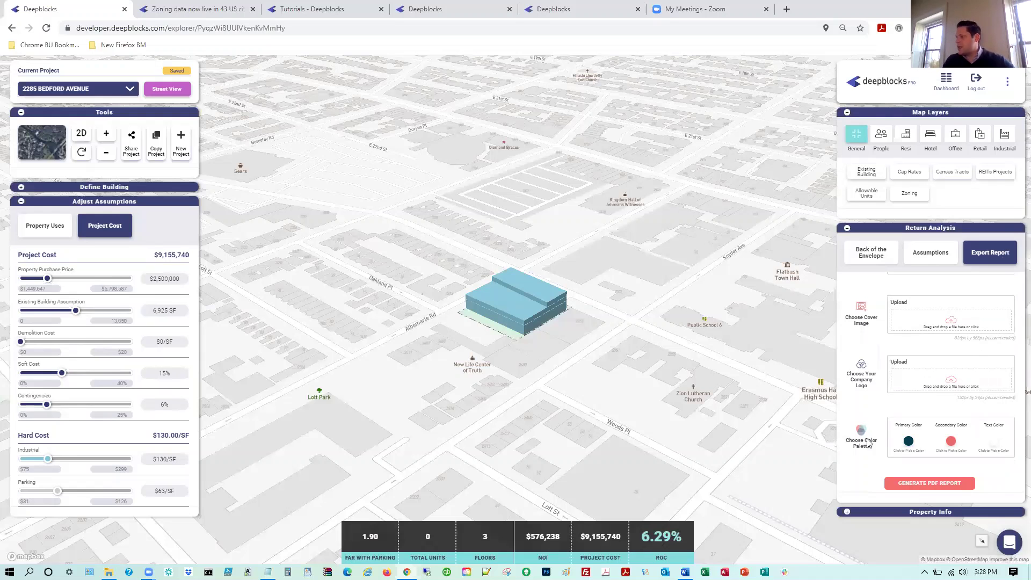
pyautogui.click(941, 483)
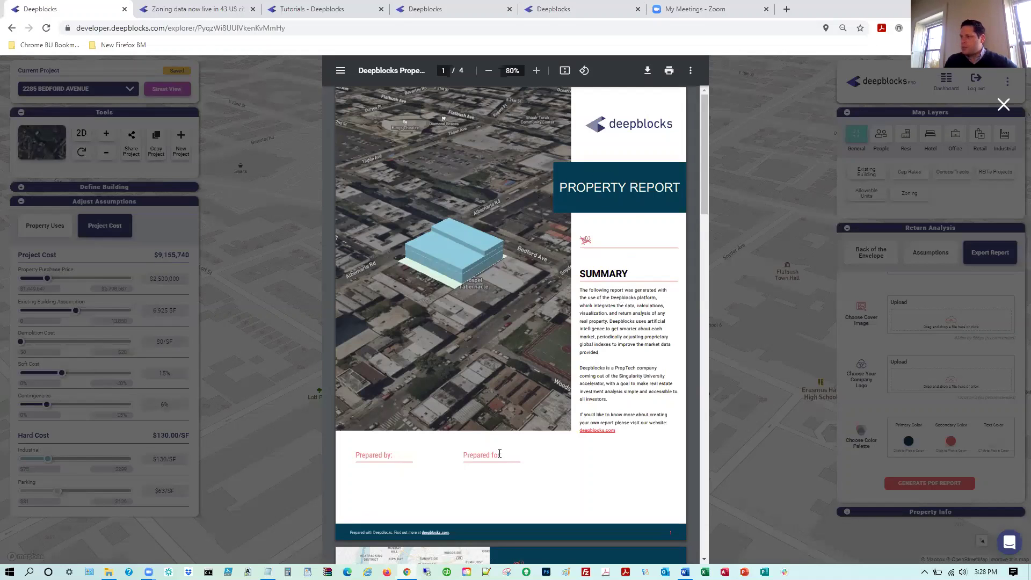
# Step: Review the report's property info, zoning summary, assumptions and return analysis pages, and close the report
pyautogui.moveTo(706, 194); pyautogui.dragTo(695, 311)
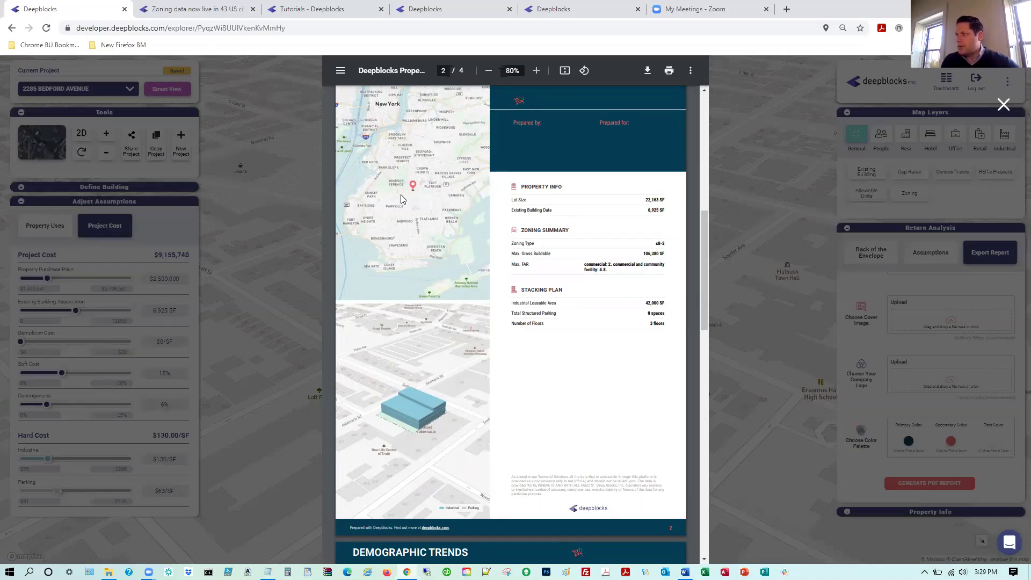
pyautogui.moveTo(703, 216); pyautogui.dragTo(697, 429)
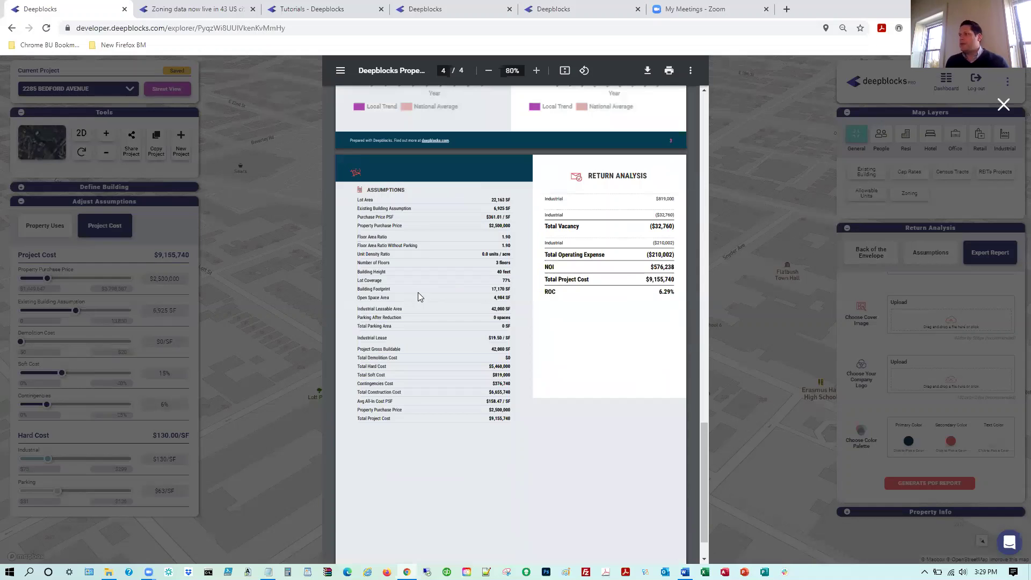
pyautogui.click(1003, 105)
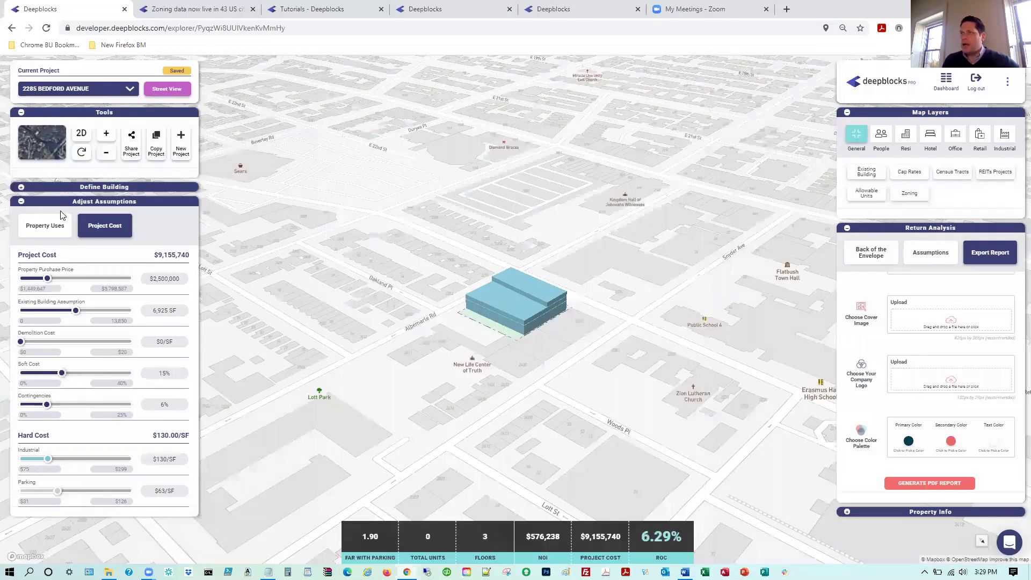
# Step: Duplicate the project, naming the copy with the original project name followed by v2
pyautogui.click(157, 149)
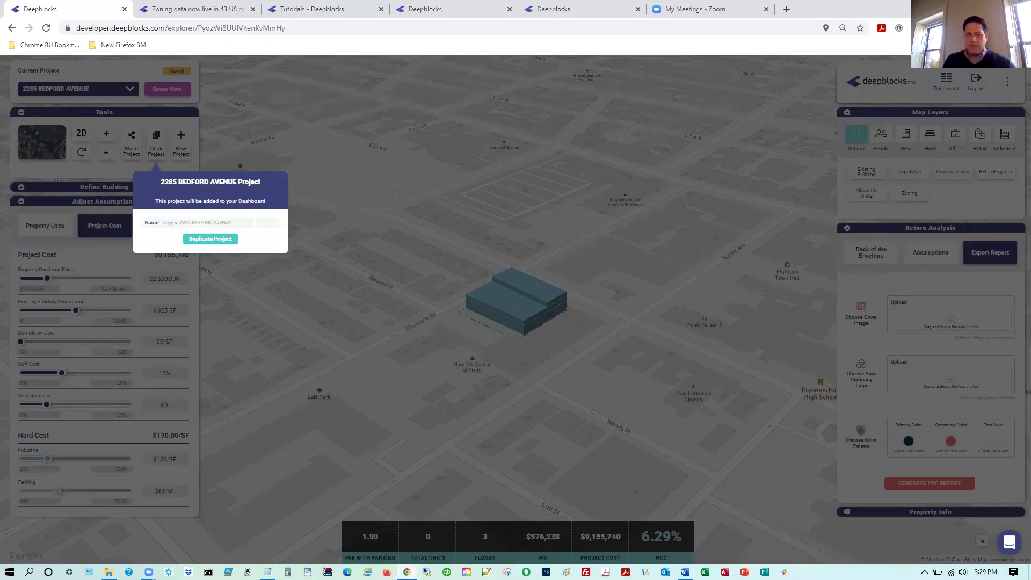
pyautogui.moveTo(181, 222); pyautogui.dragTo(142, 224)
pyautogui.press('BackSpace')
pyautogui.click(204, 240)
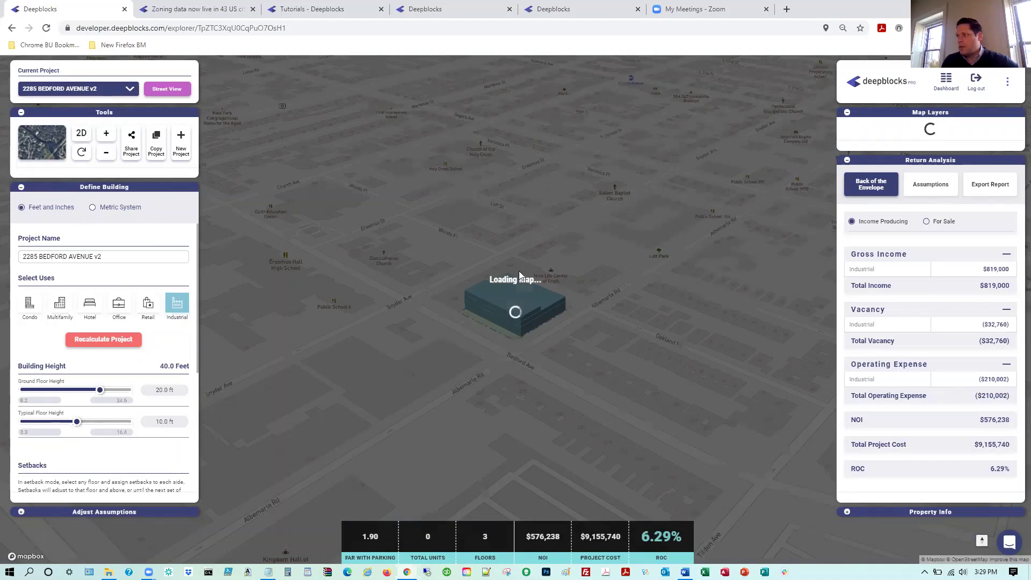
# Step: Add the office use alongside industrial in the v2 project, recalculate it, and open its office assumptions
pyautogui.click(119, 304)
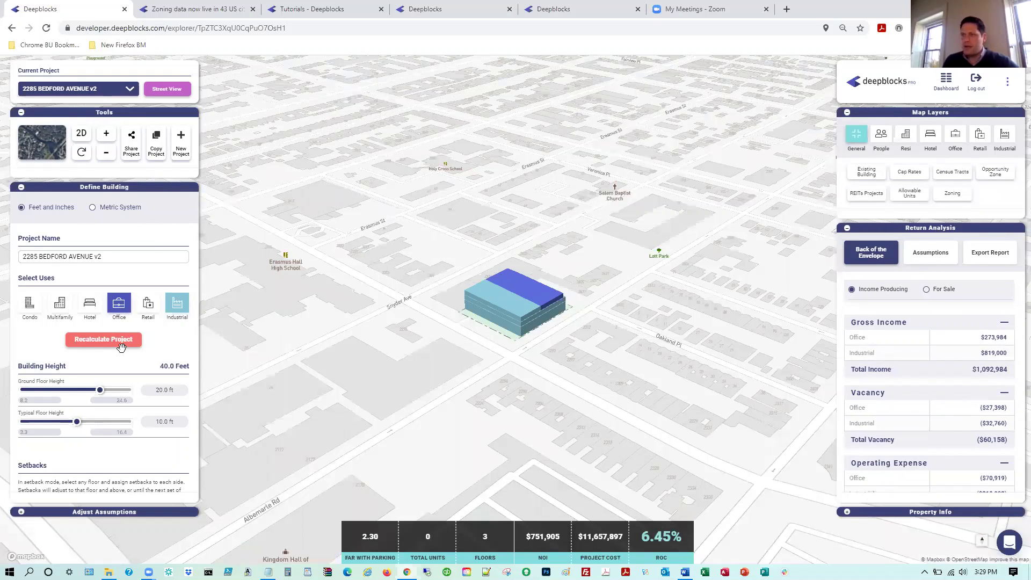
pyautogui.scroll(-1, 65, 429)
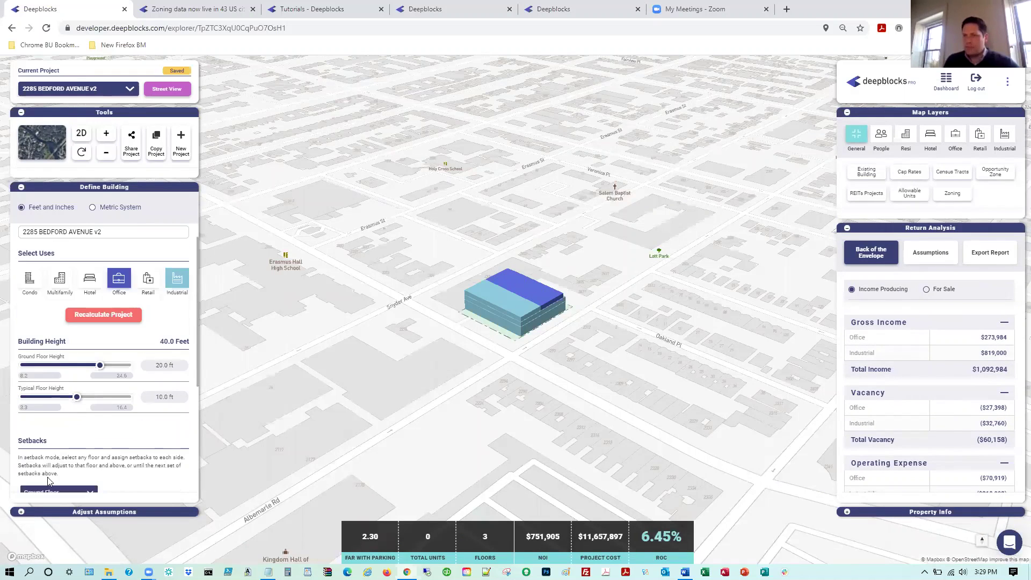
pyautogui.scroll(-3, 64, 451)
pyautogui.click(21, 514)
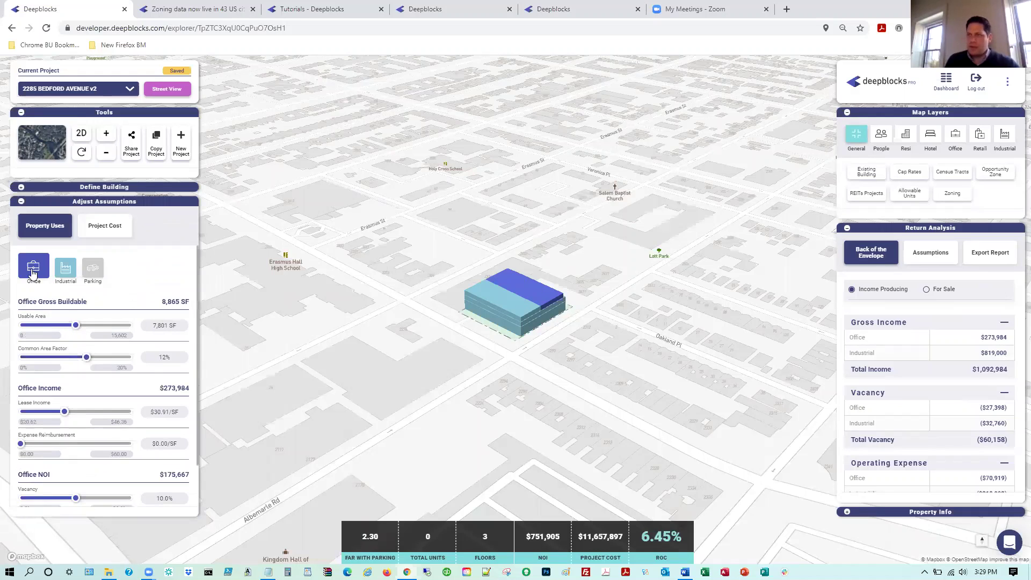
# Step: Try office usable areas of 10,000 SF and 9,000 SF on the building
pyautogui.click(172, 326)
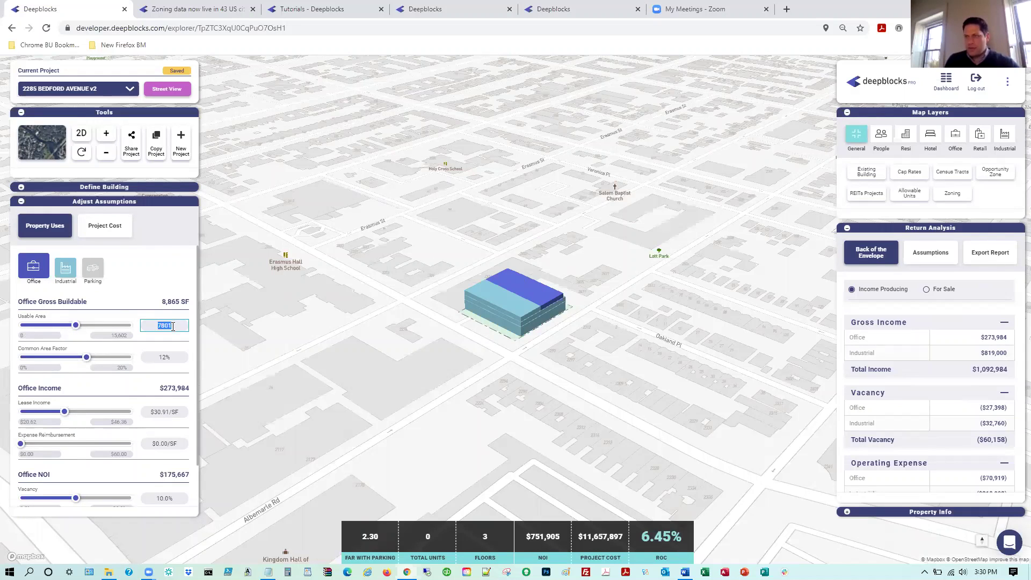
pyautogui.write('10000')
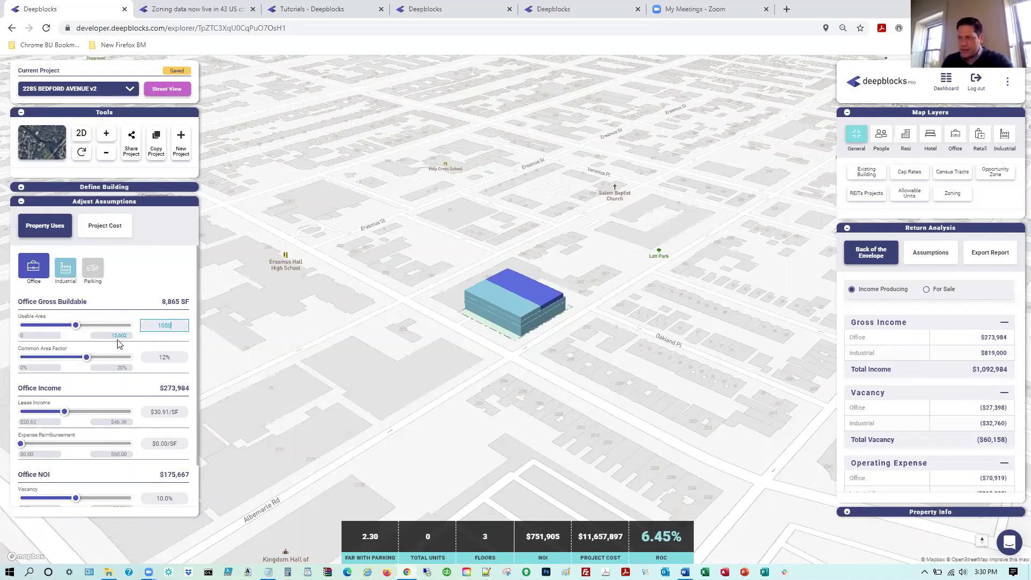
pyautogui.click(168, 358)
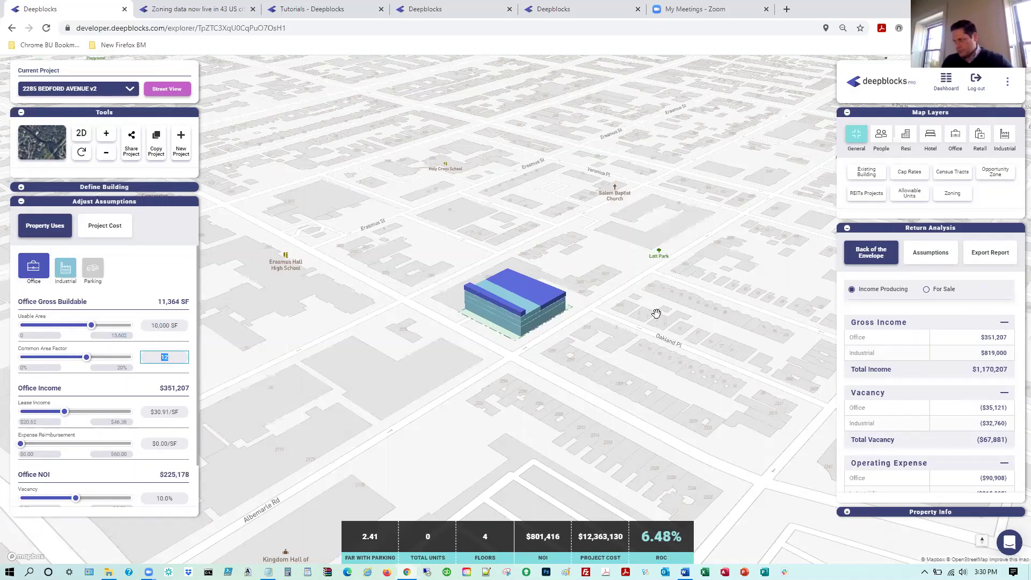
pyautogui.click(179, 326)
pyautogui.write('9,00')
pyautogui.write('000')
pyautogui.click(167, 357)
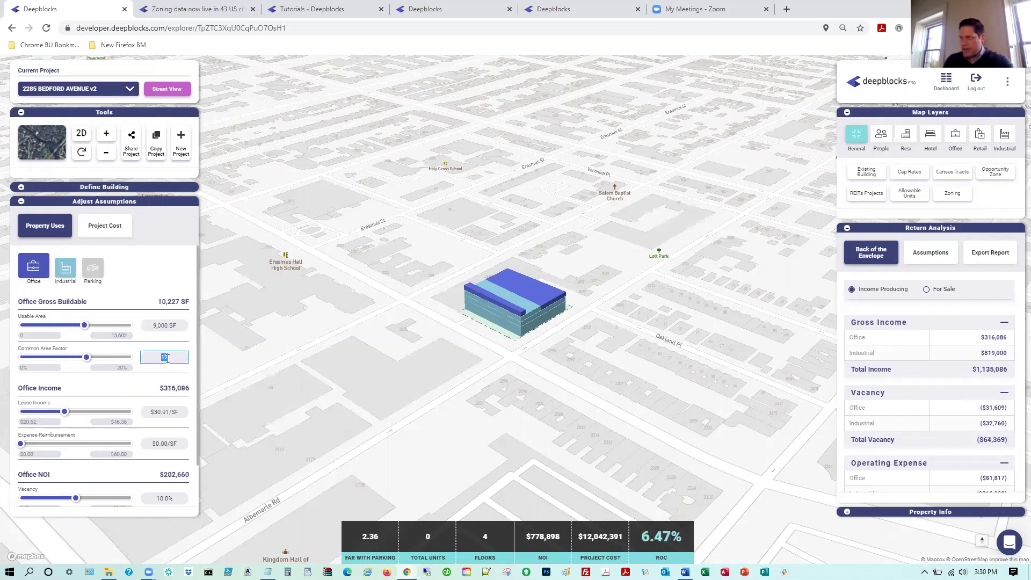
# Step: Set the office usable area to 8,000 SF and the office lease income to $35.00/SF
pyautogui.click(169, 326)
pyautogui.write('8,000')
pyautogui.click(173, 357)
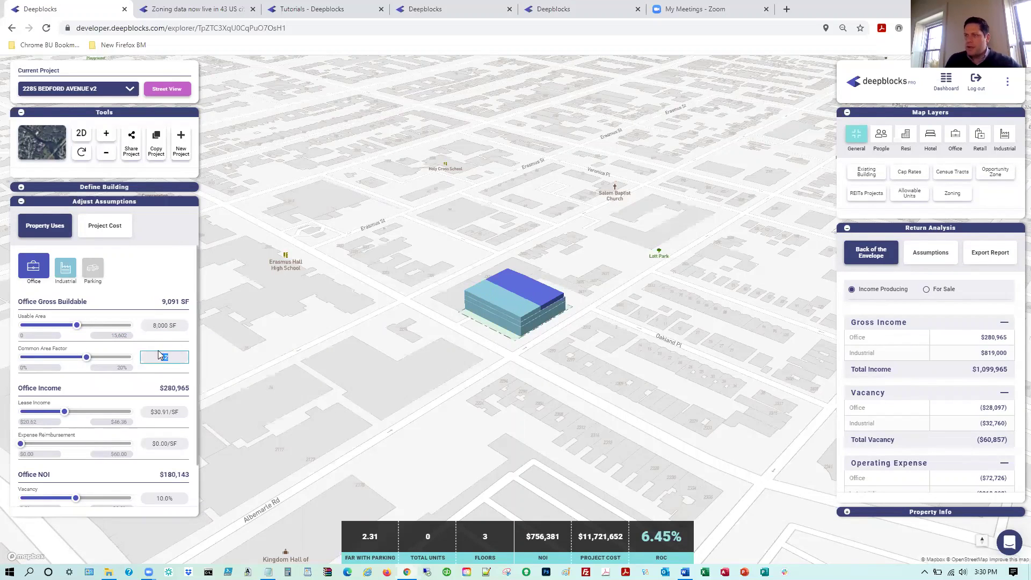
pyautogui.click(141, 417)
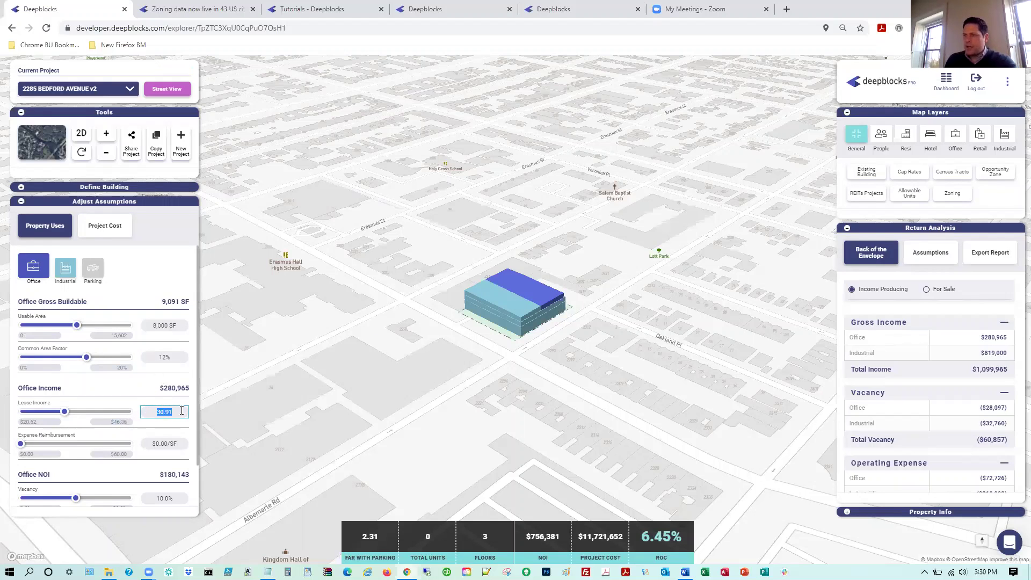
pyautogui.write('35.00/SF')
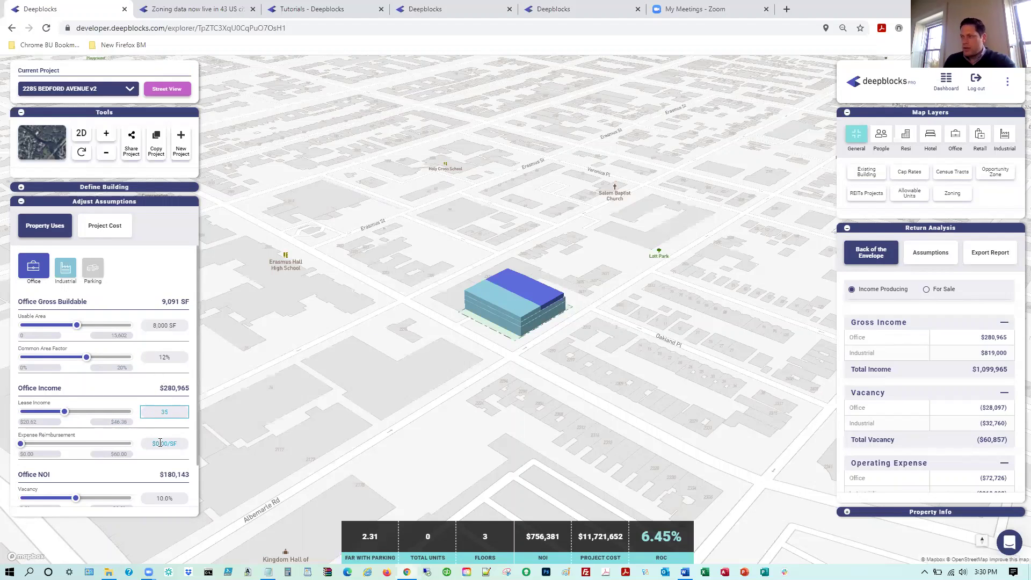
pyautogui.click(162, 443)
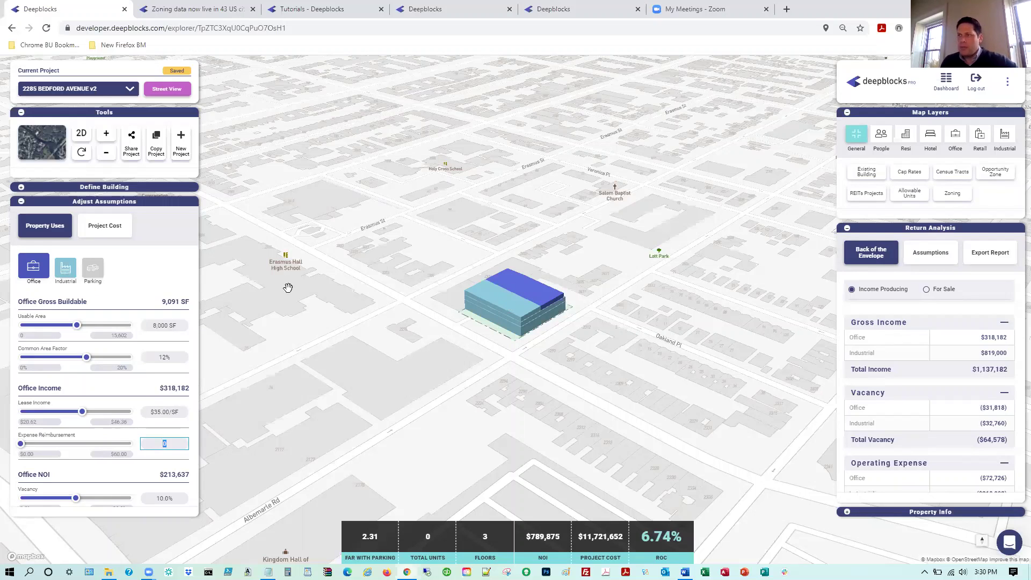
# Step: Set the office hard cost to $200/SF in the project cost assumptions
pyautogui.click(114, 231)
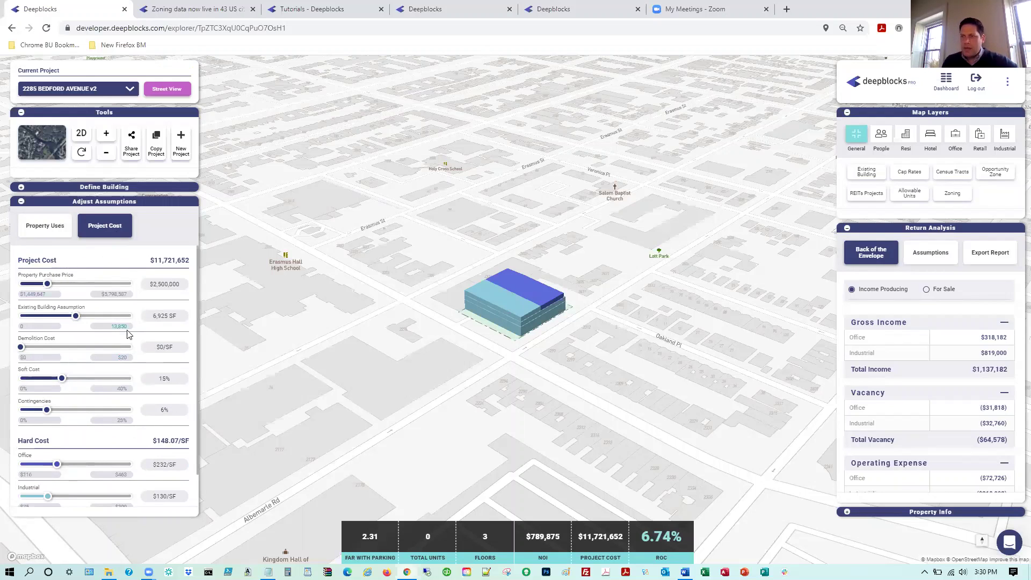
pyautogui.scroll(-1, 128, 329)
pyautogui.click(171, 428)
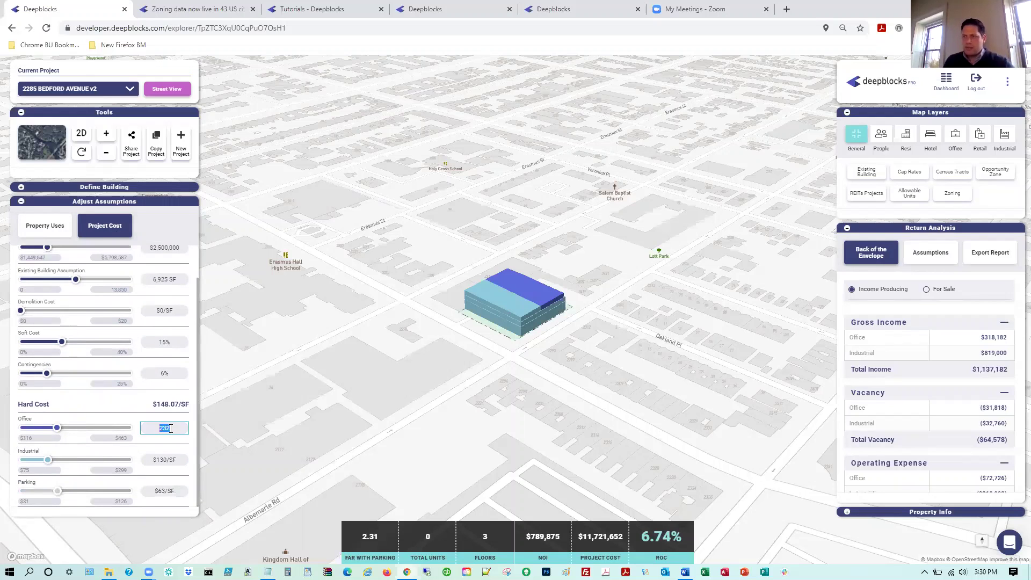
pyautogui.write('200')
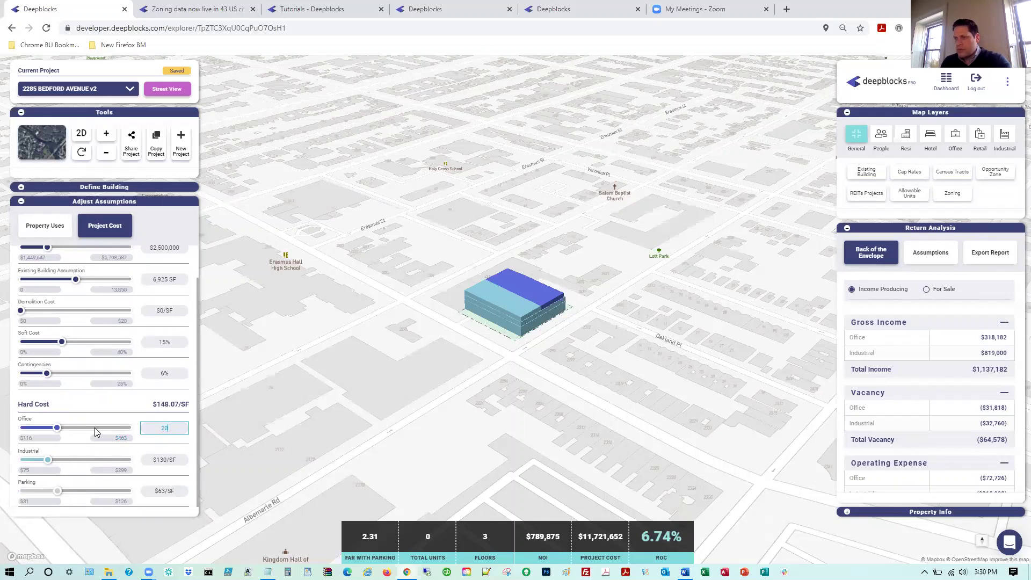
pyautogui.click(162, 460)
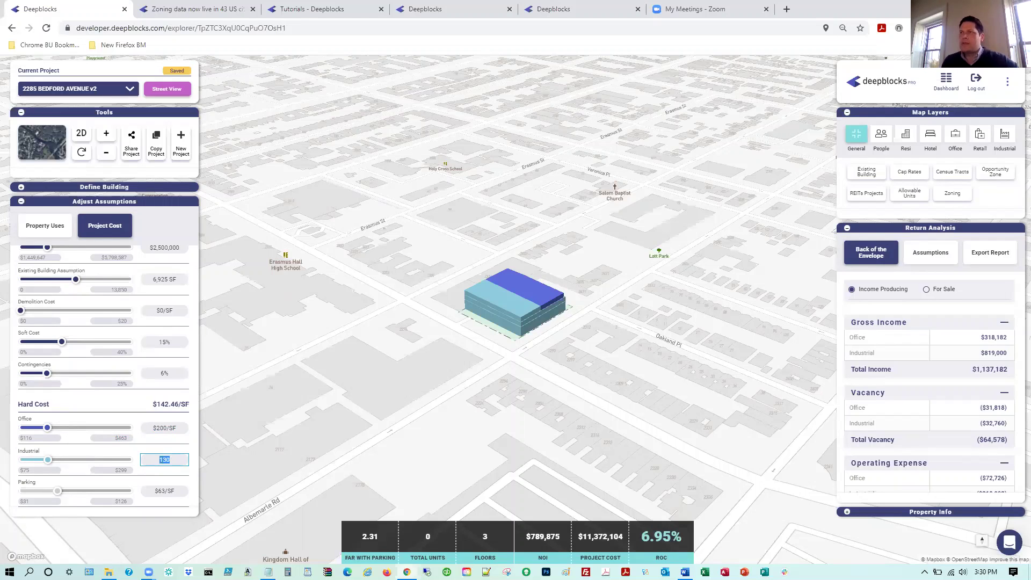
pyautogui.click(130, 90)
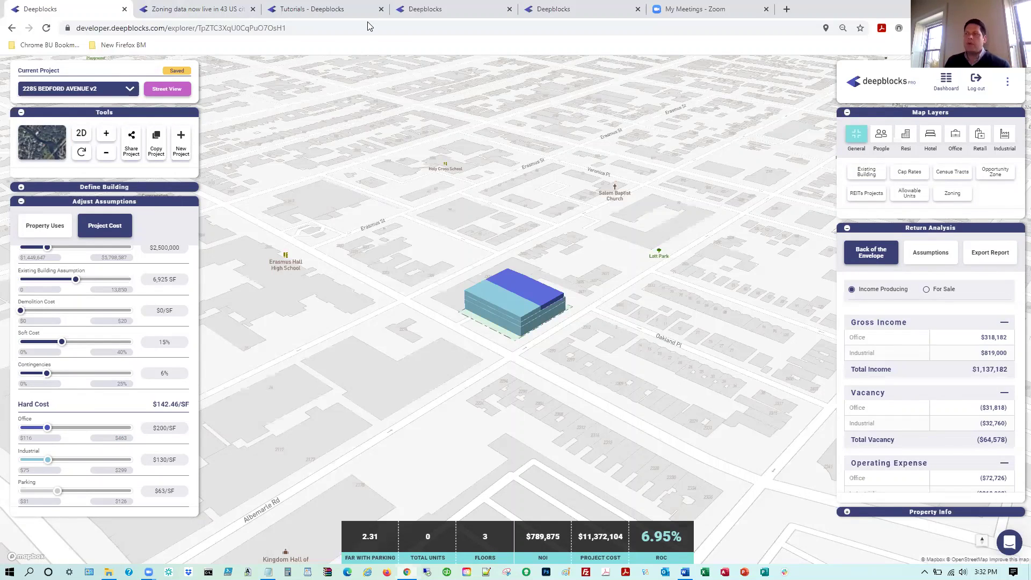
pyautogui.click(162, 9)
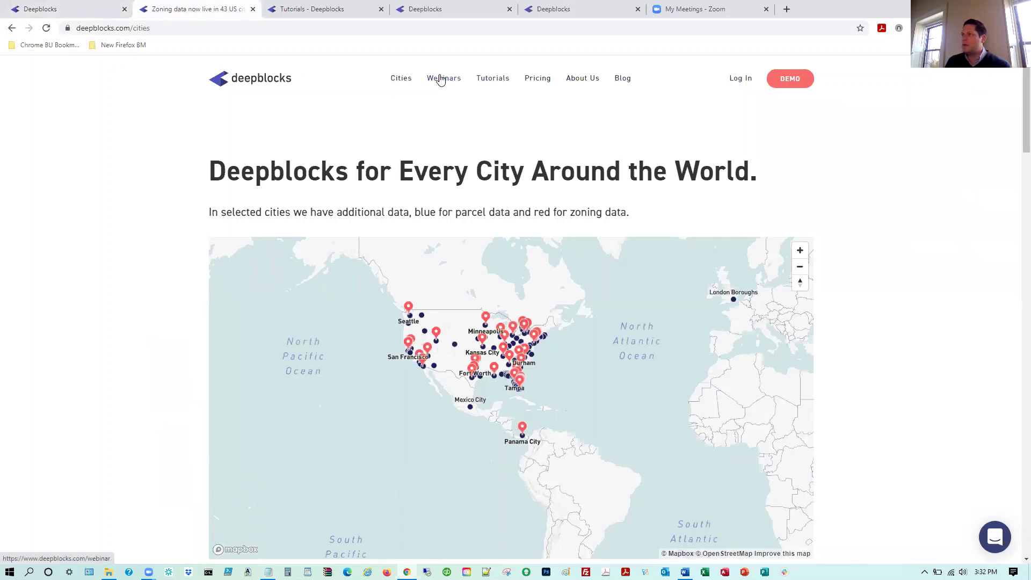
pyautogui.click(54, 9)
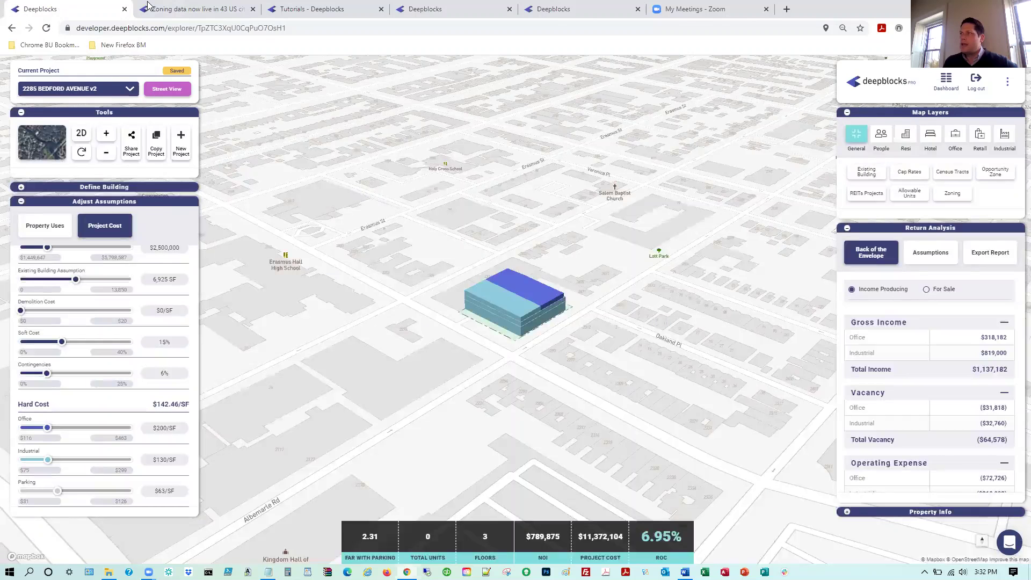